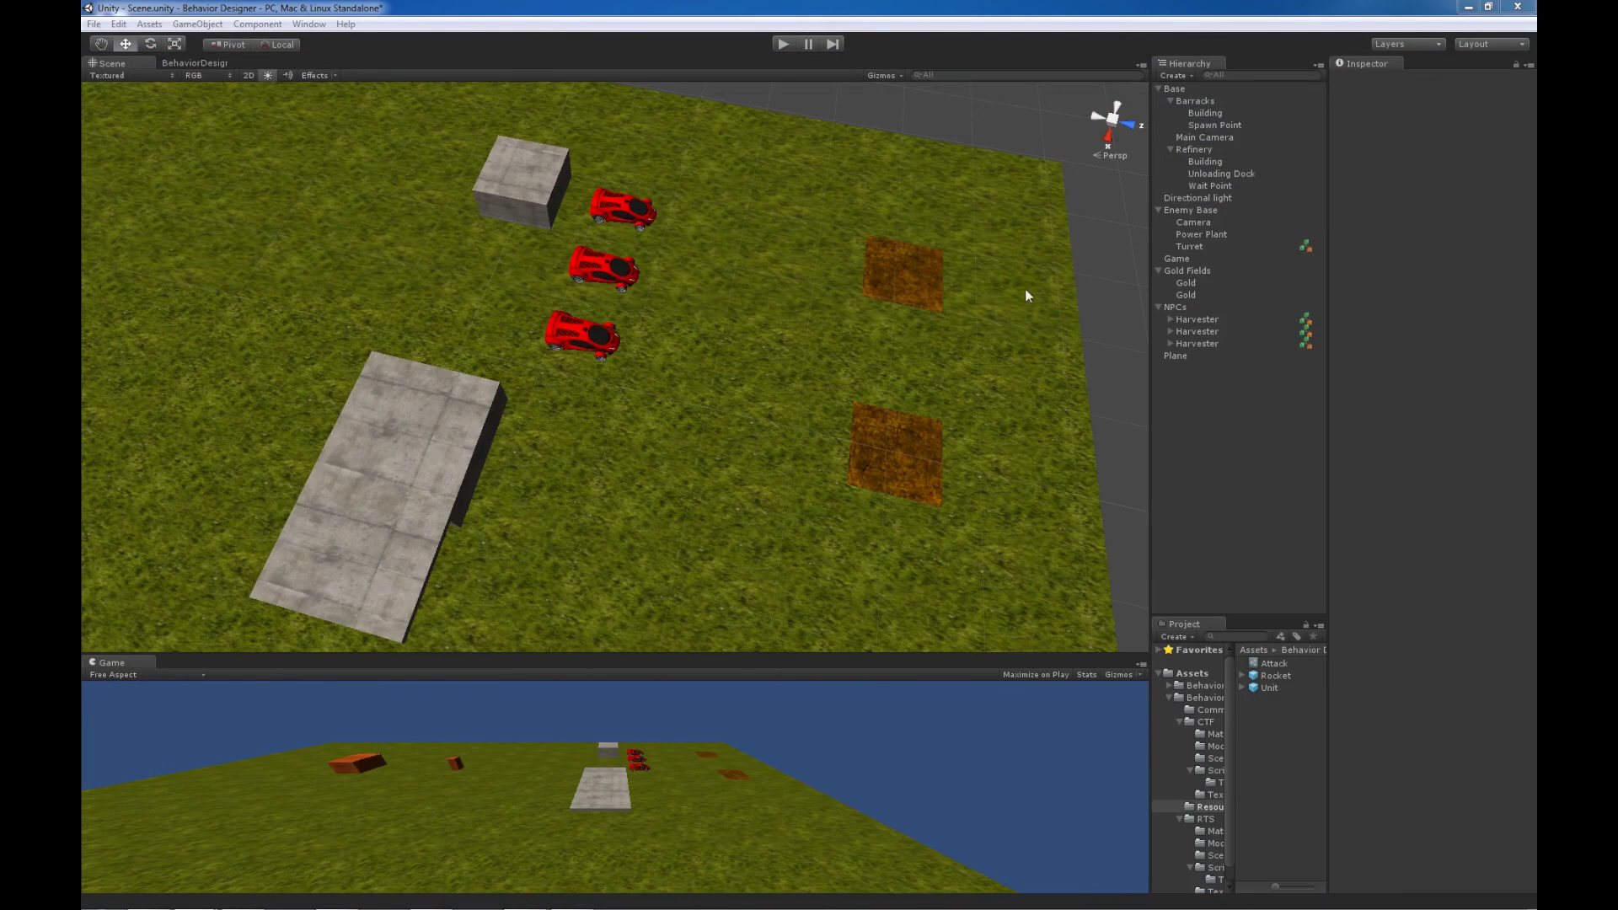
Step: Show the Behavior Designer Samples page in Firefox and return to the RTS scene in Unity
middle_drag(1019, 449, 982, 494)
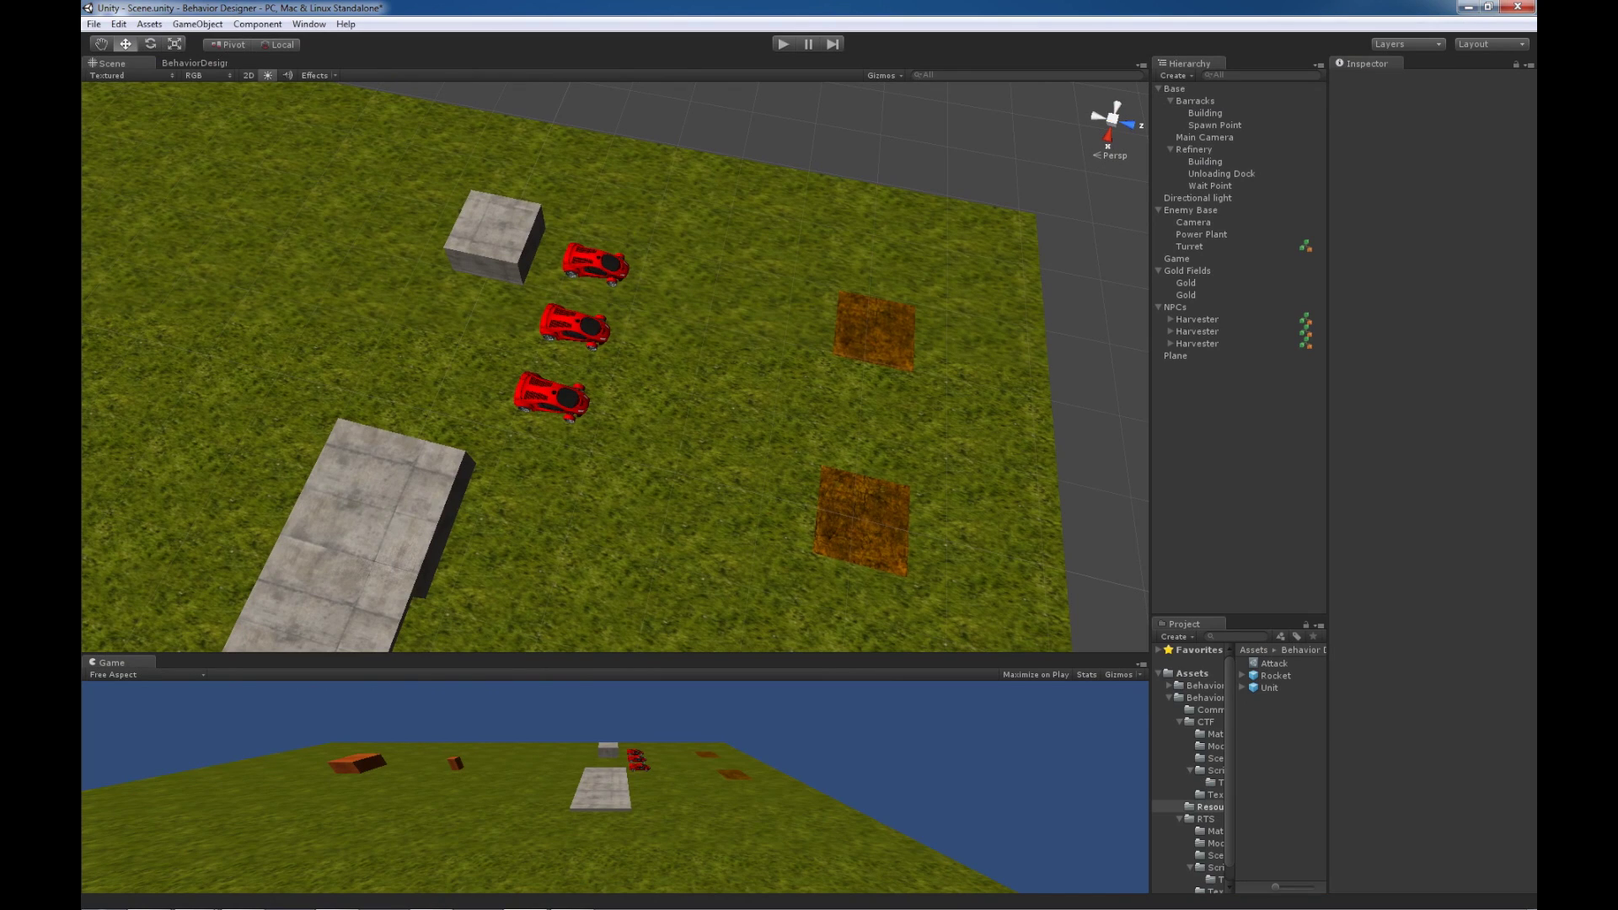
drag(1536, 110, 782, 77)
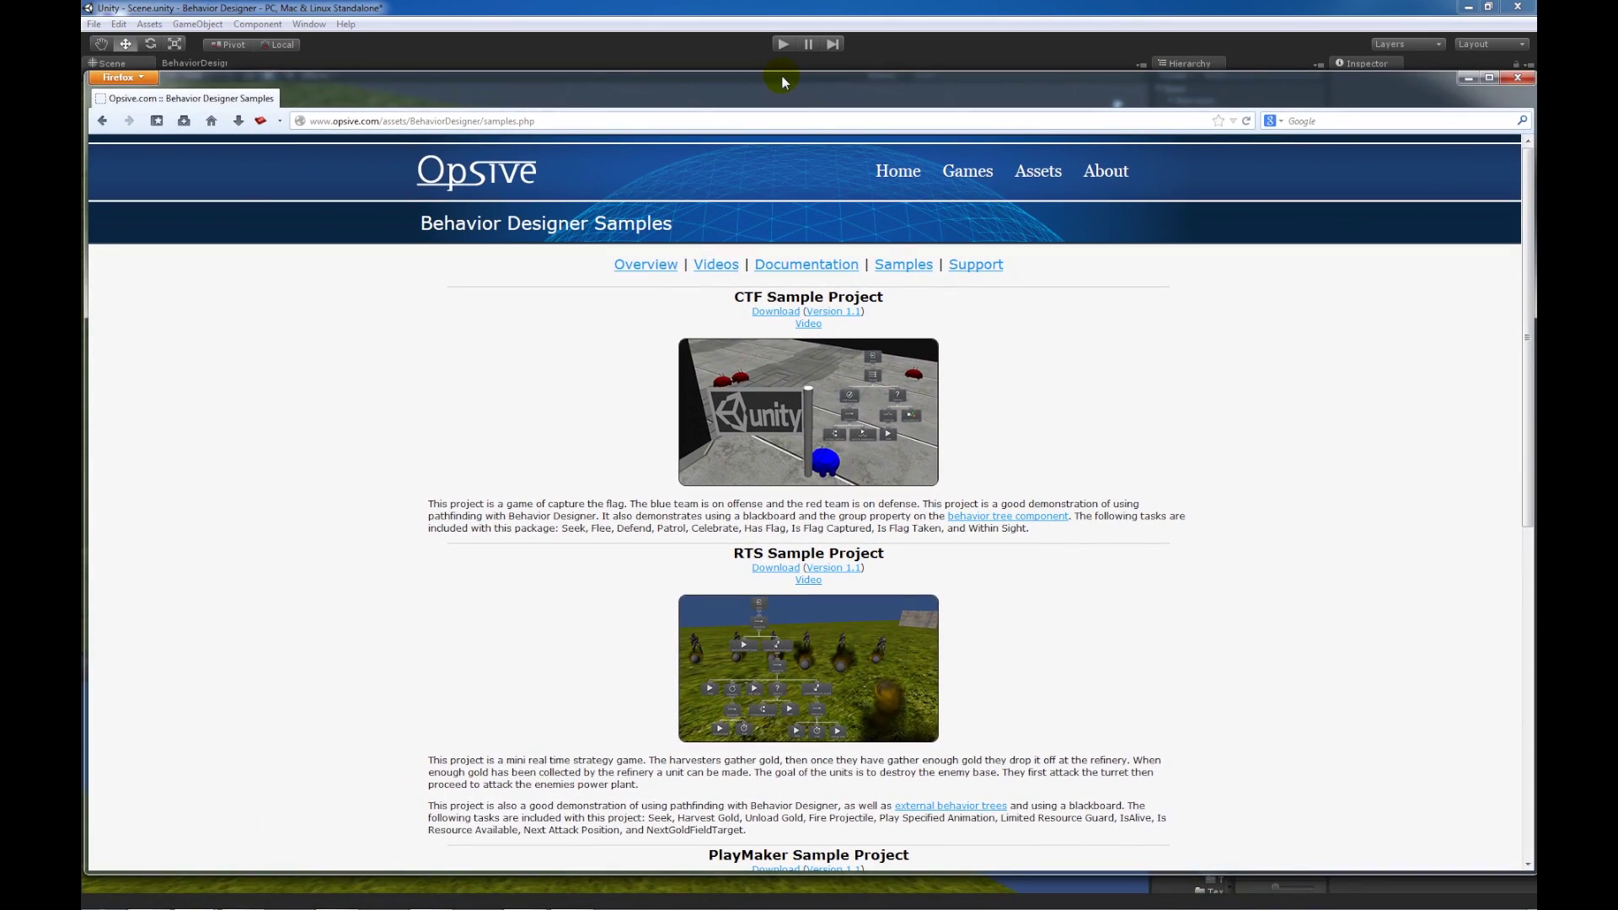
drag(782, 82, 1617, 186)
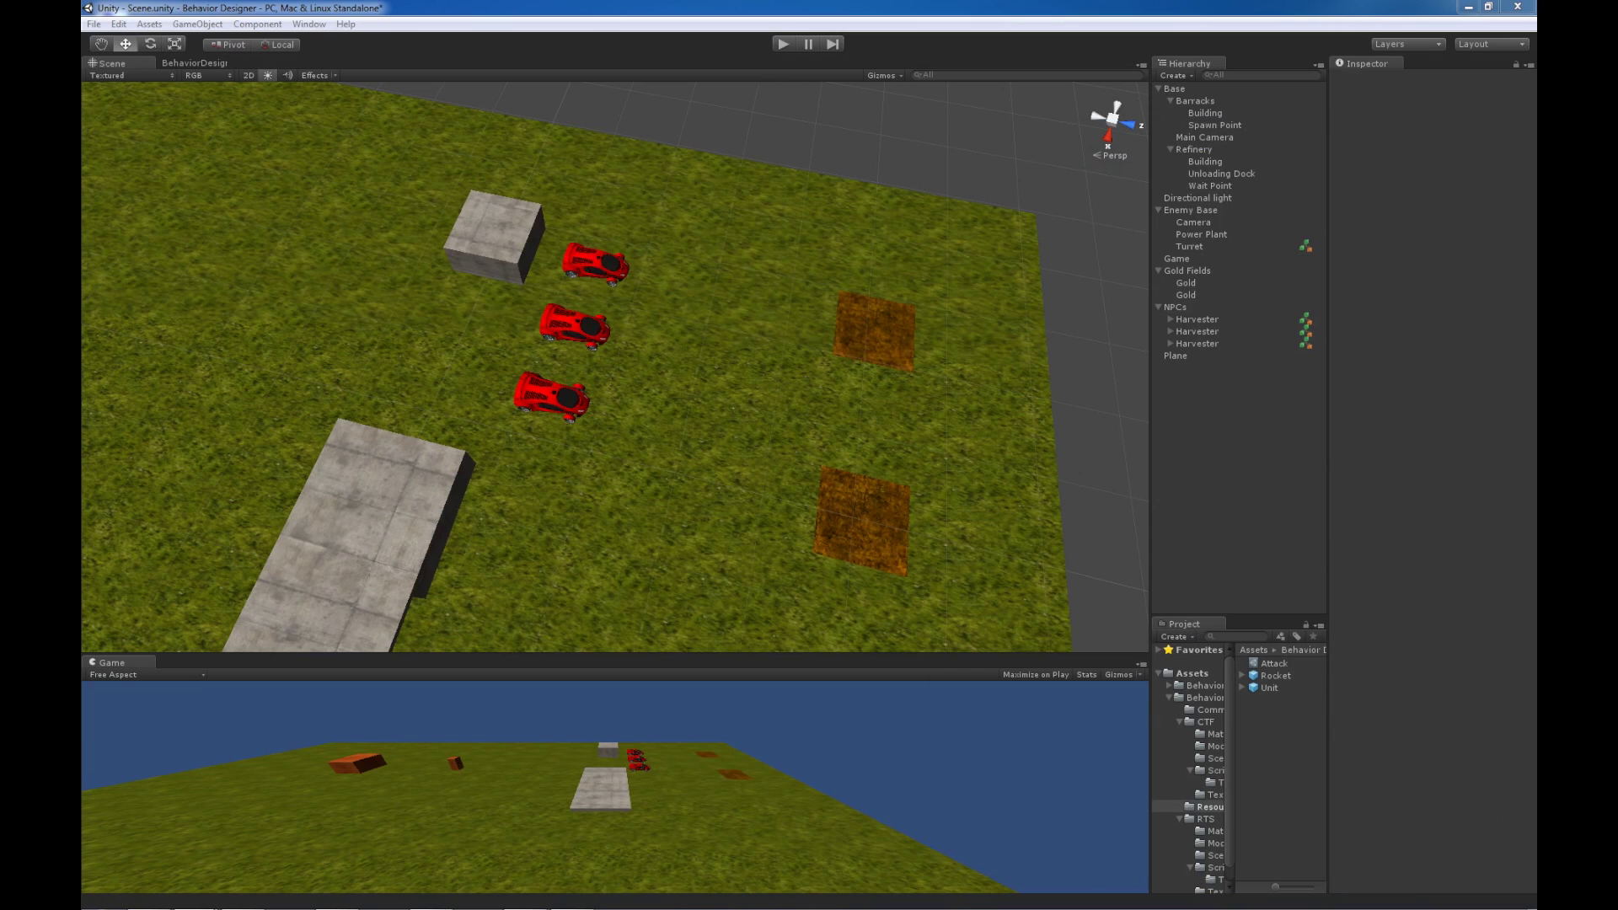
Step: Examine the RTS scene's layout, covering the base buildings, harvesters, gold fields, and the enemy turret and power plant
middle_drag(758, 286, 757, 349)
right_drag(715, 456, 681, 485)
key(w)
key(s)
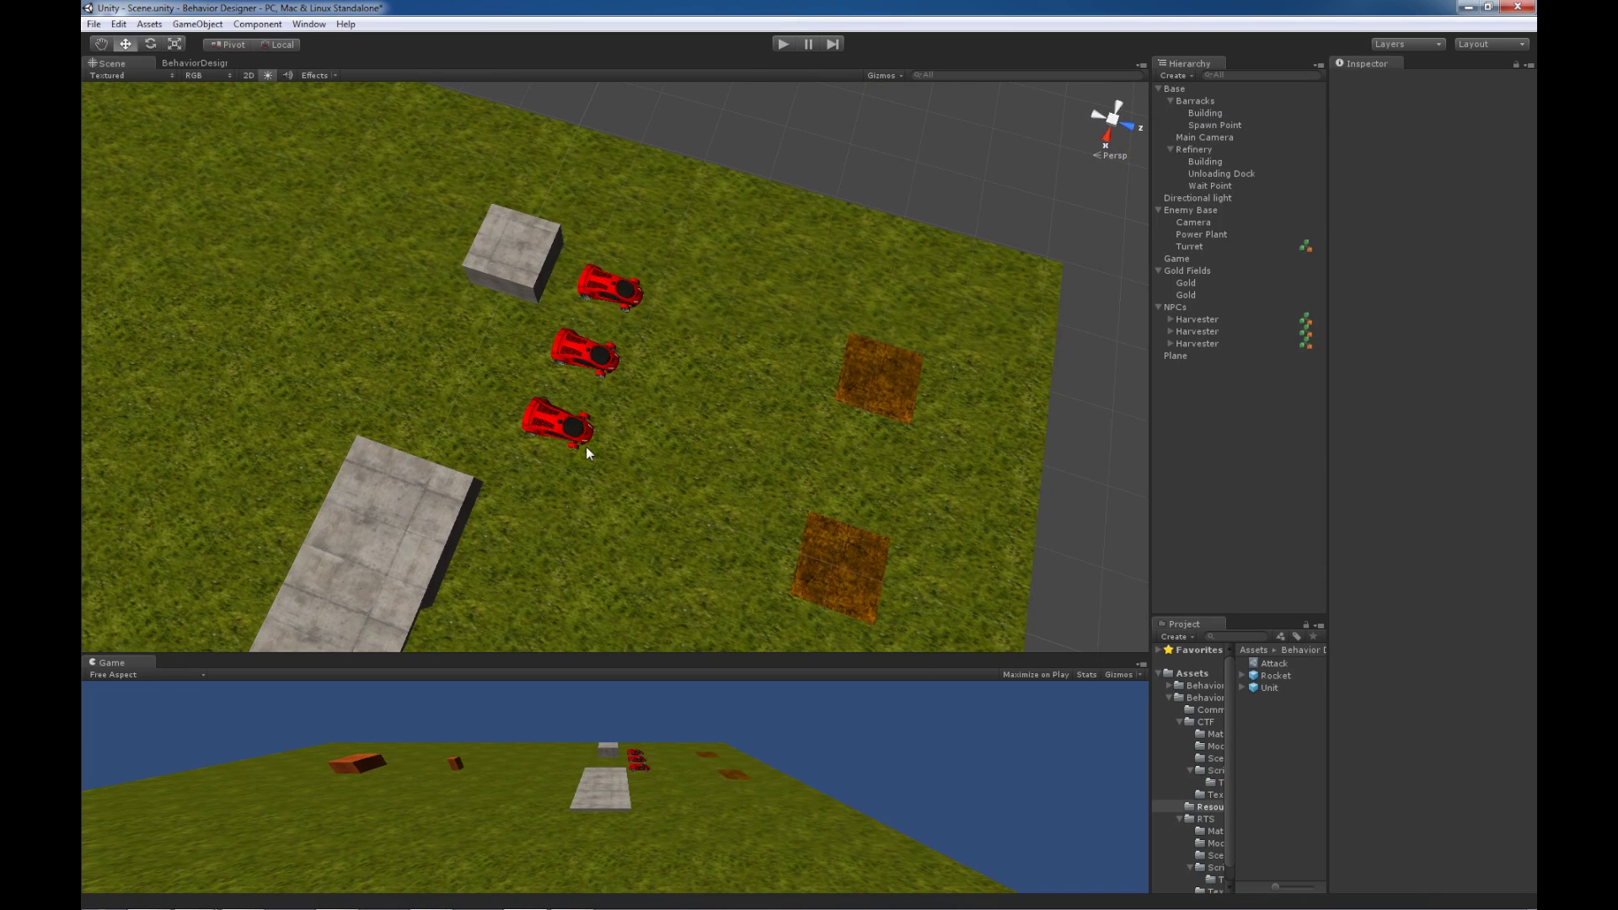
middle_drag(592, 428, 504, 390)
middle_drag(664, 550, 788, 448)
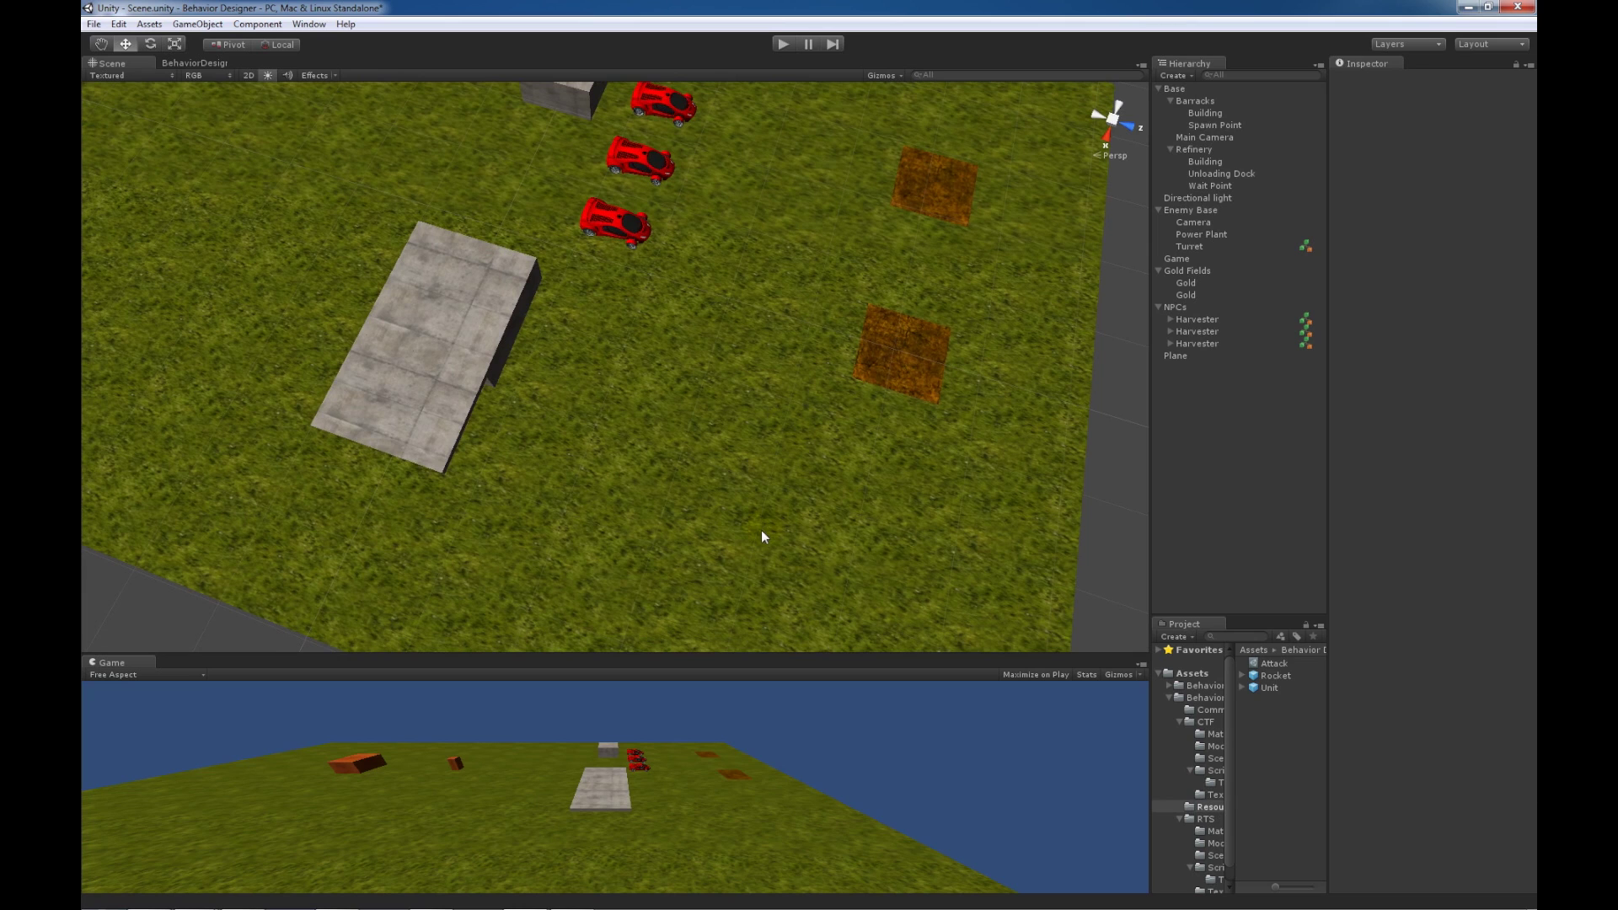
mouse_move(423, 239)
right_down()
mouse_move(612, 409)
mouse_move(669, 357)
right_up()
middle_drag(669, 358, 683, 427)
middle_drag(675, 275, 679, 372)
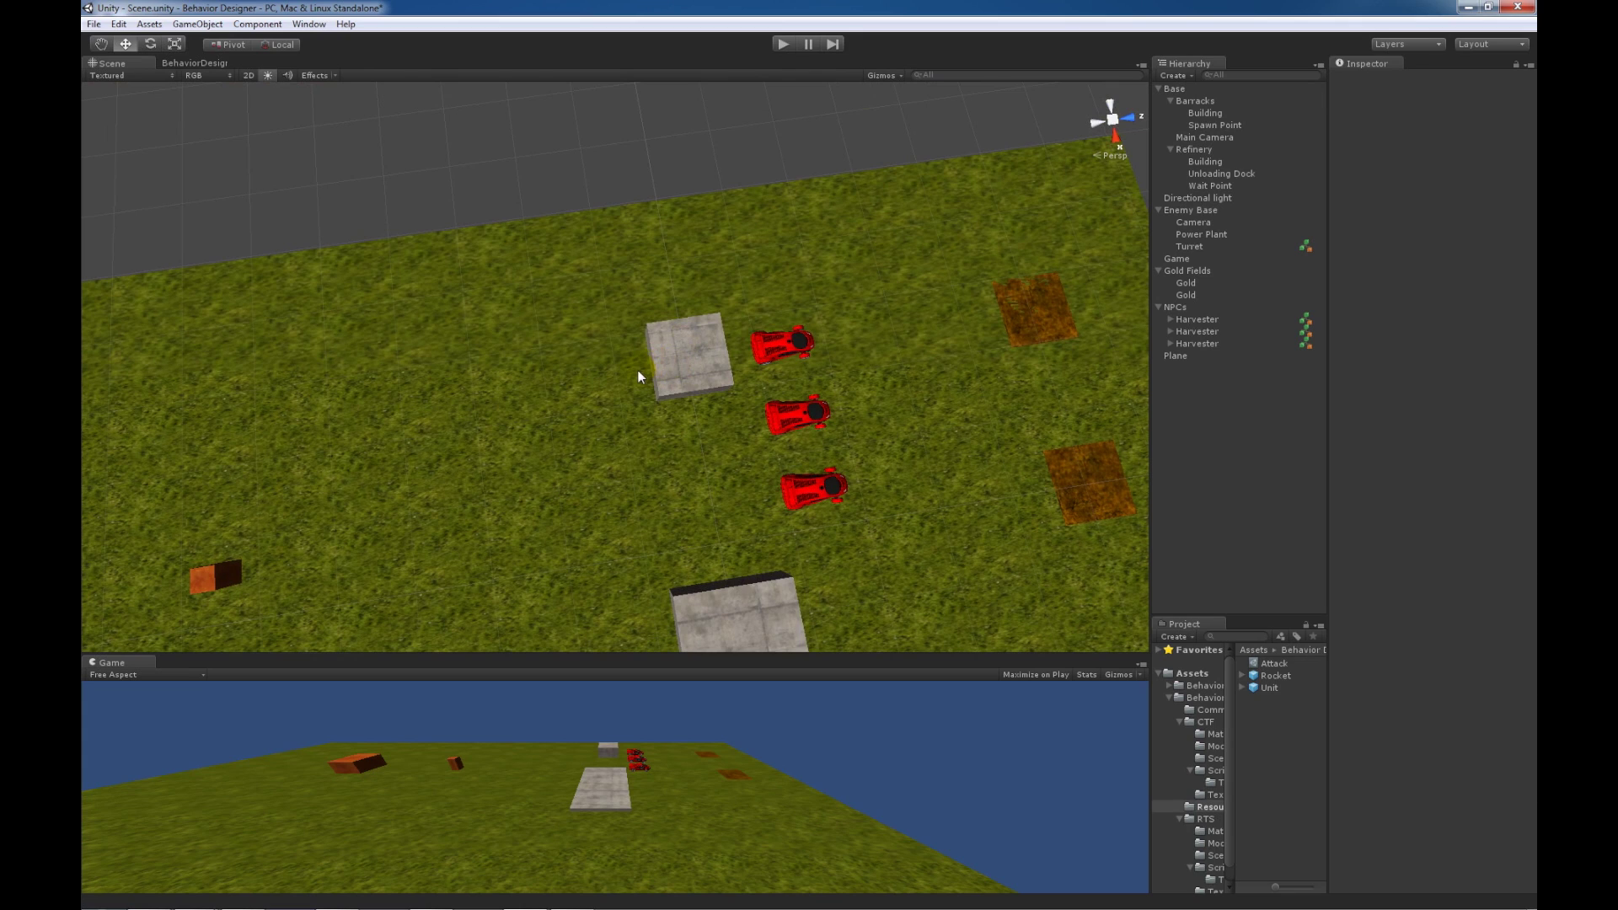
middle_drag(405, 433, 749, 358)
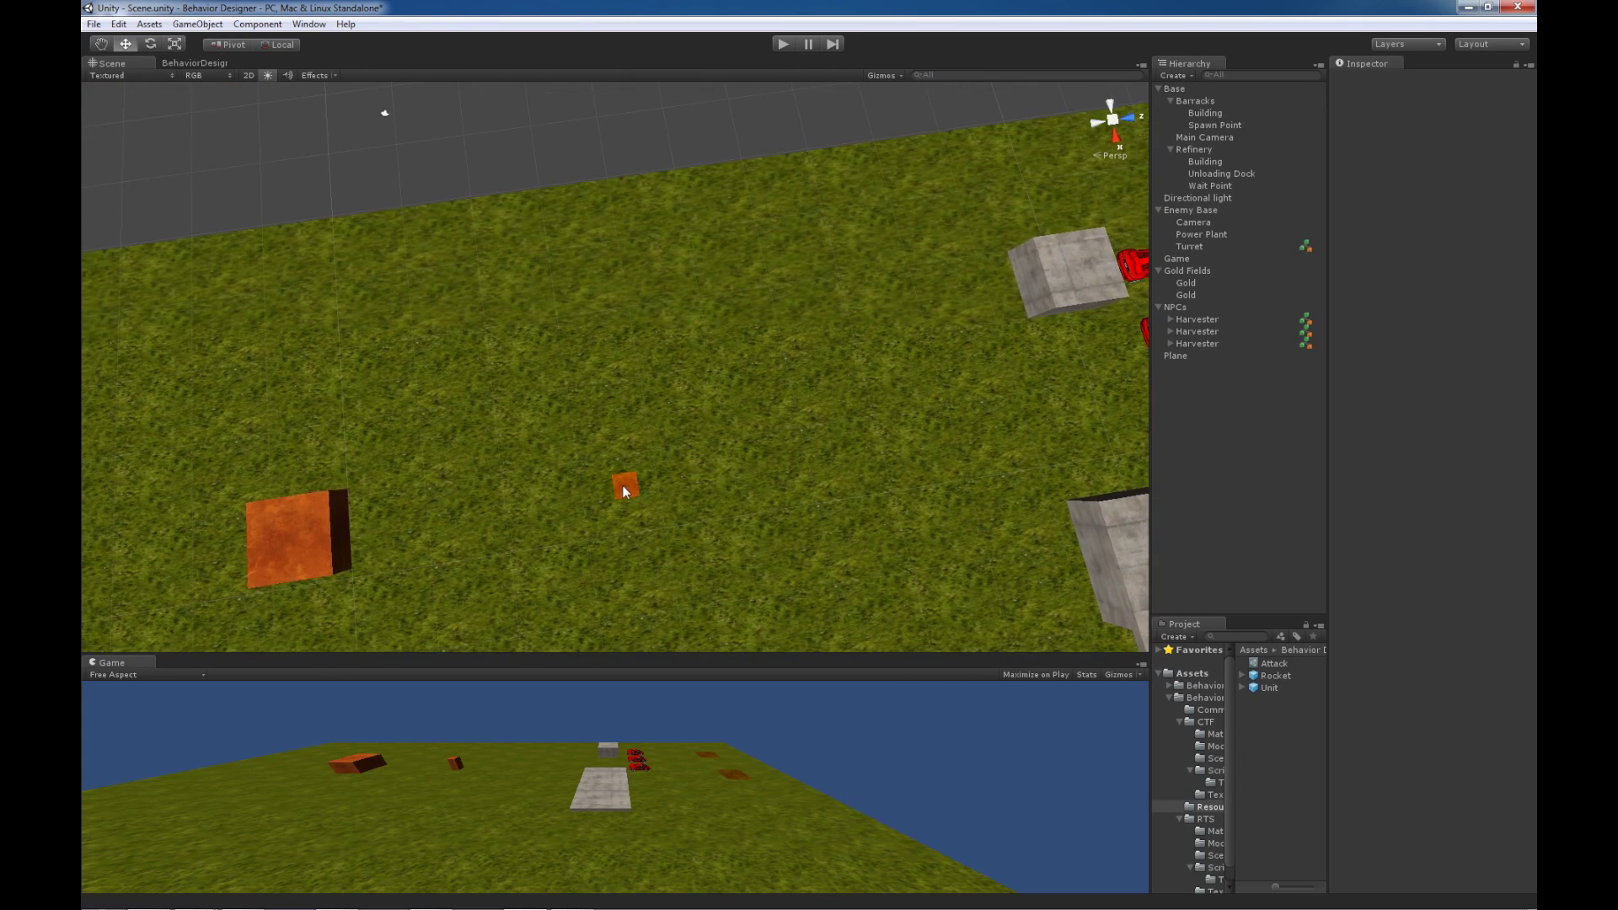
right_drag(849, 468, 745, 451)
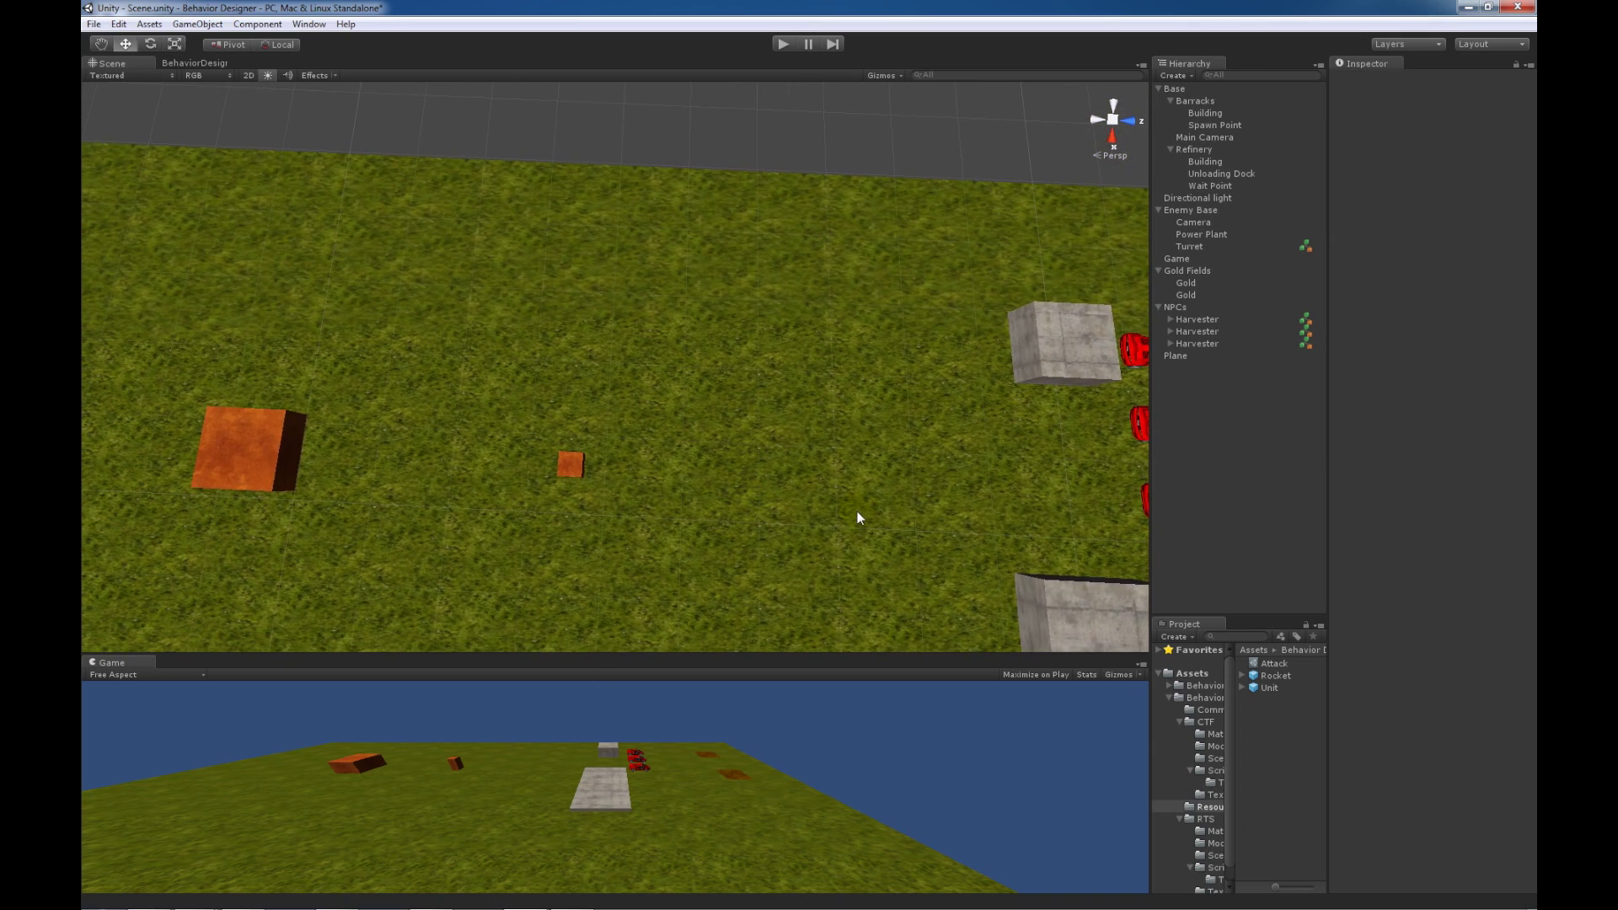
scroll(858, 516, down, 3)
middle_drag(848, 518, 414, 431)
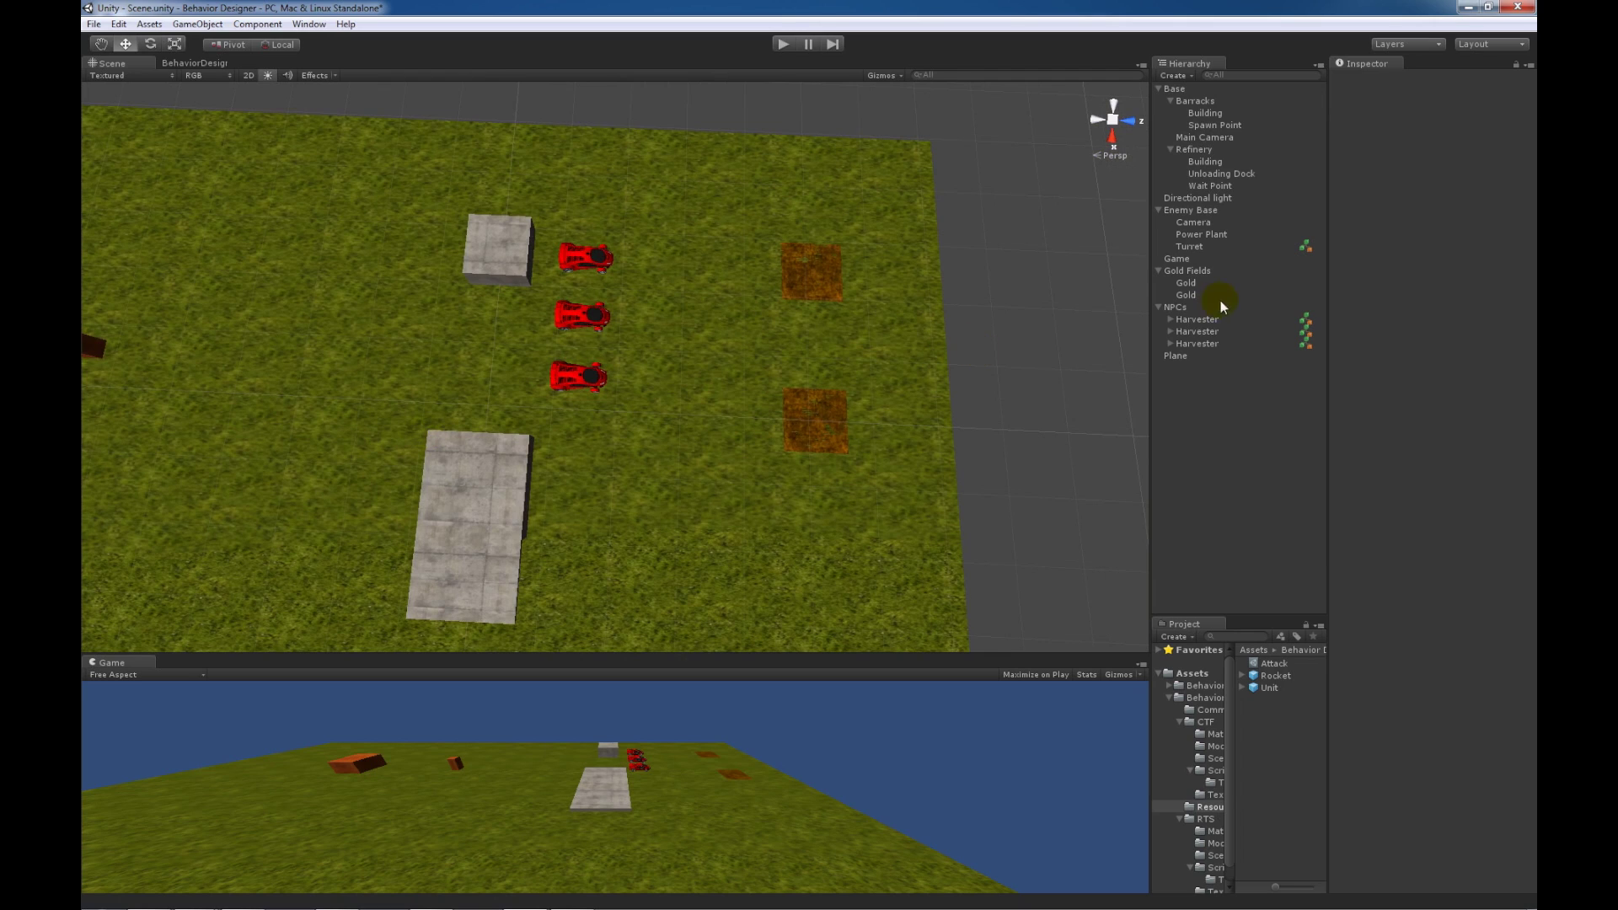
Step: Show the first Harvester's behavior tree and select its Next Gold Field Target task
click(1206, 320)
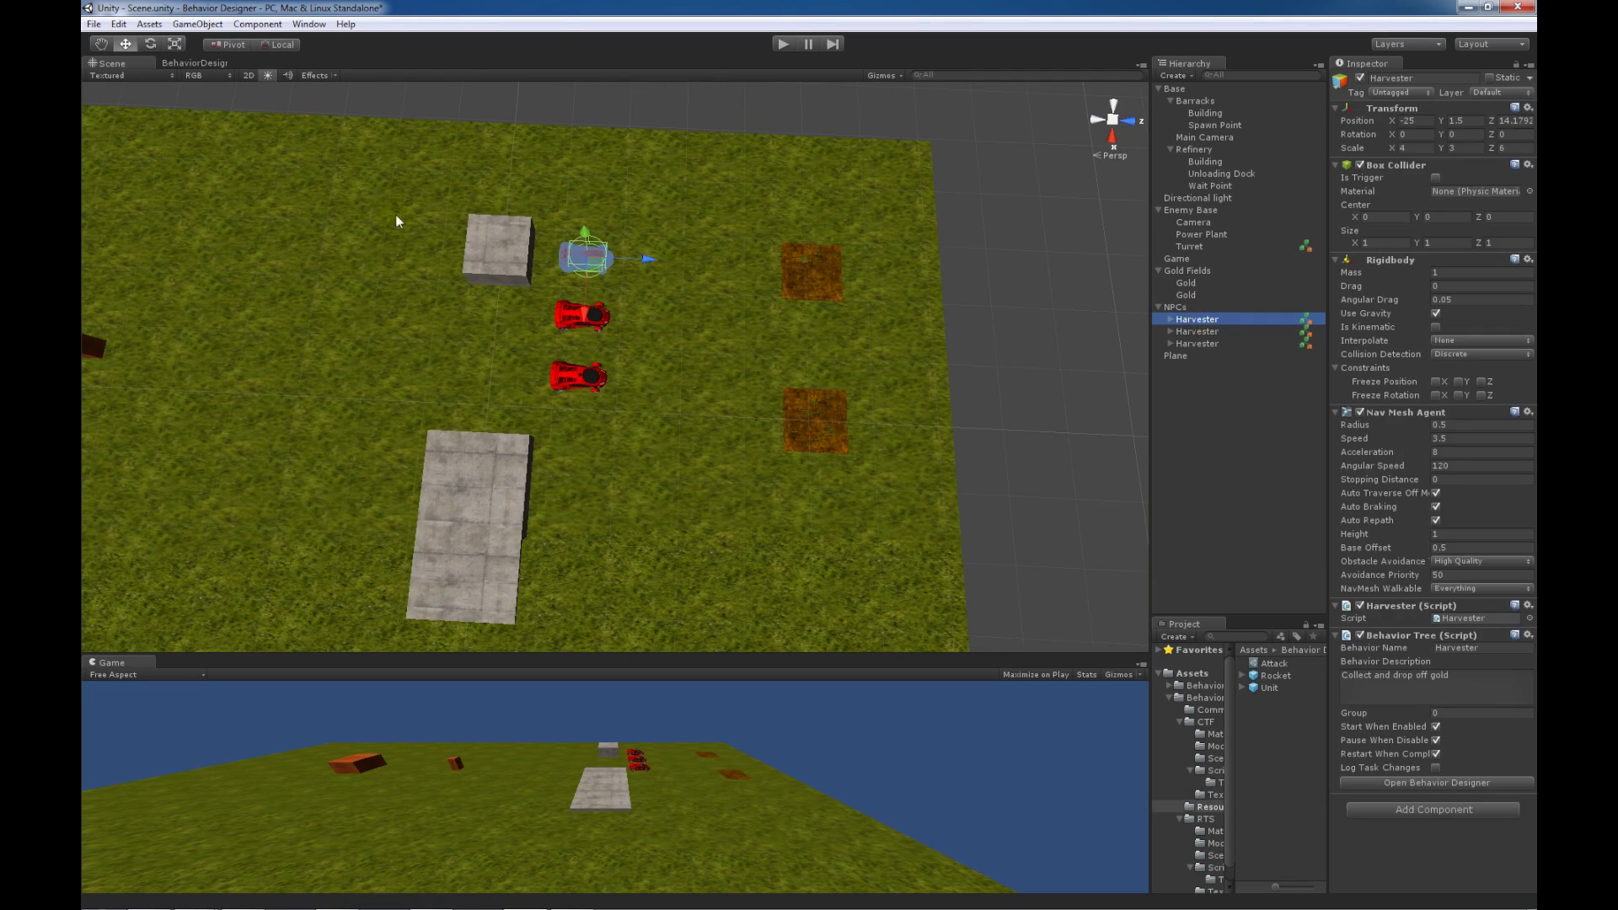
click(196, 63)
middle_drag(465, 392, 897, 475)
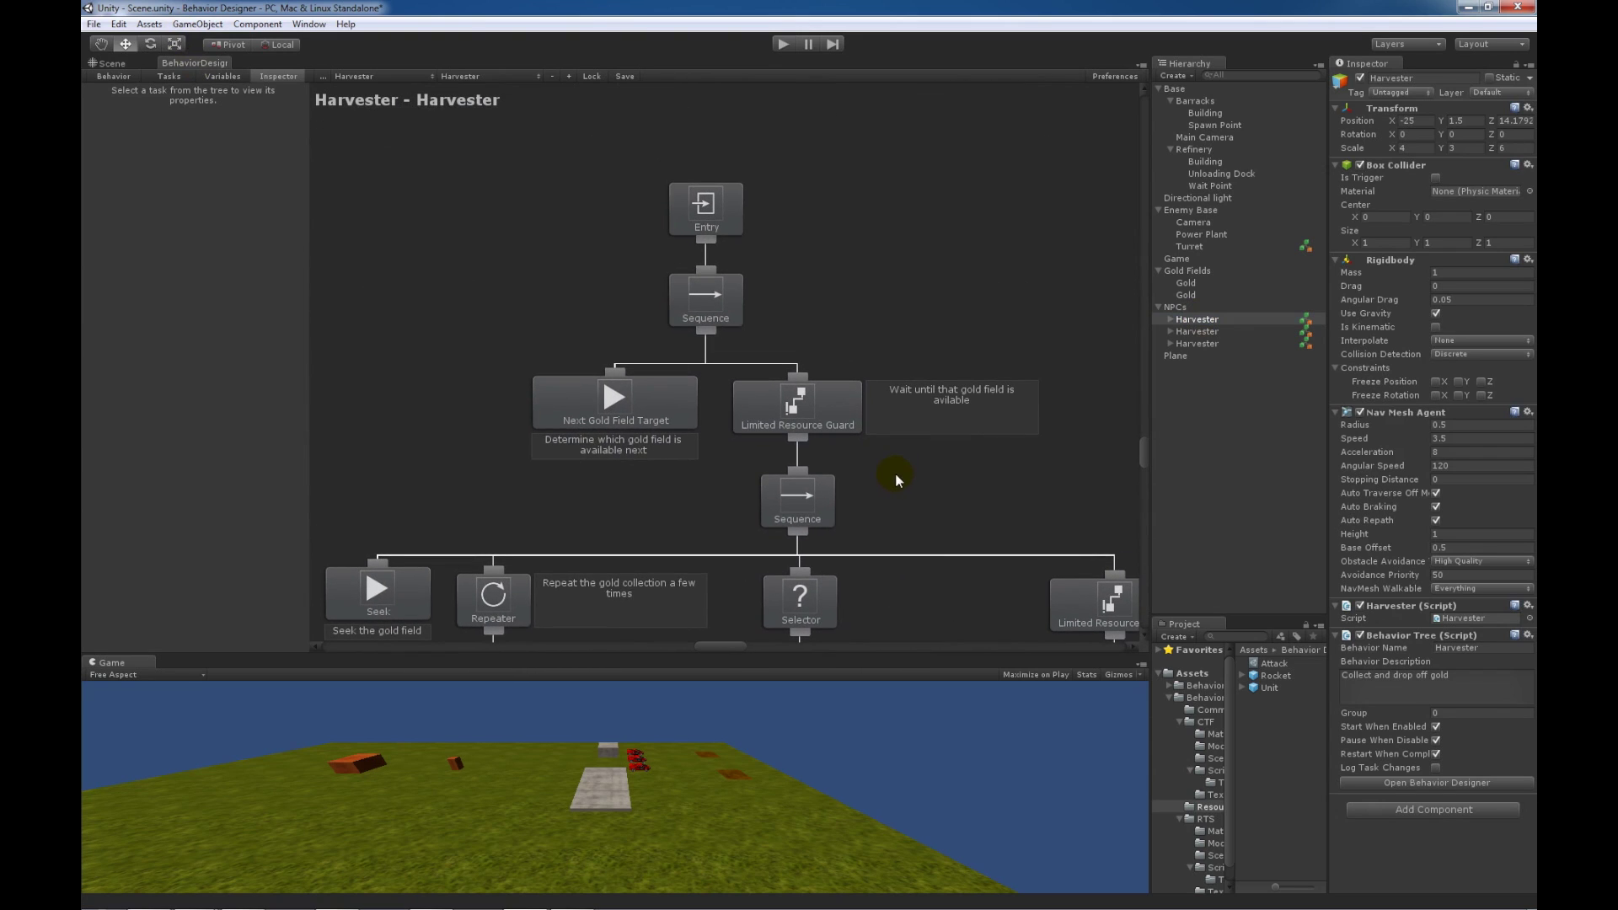
click(631, 404)
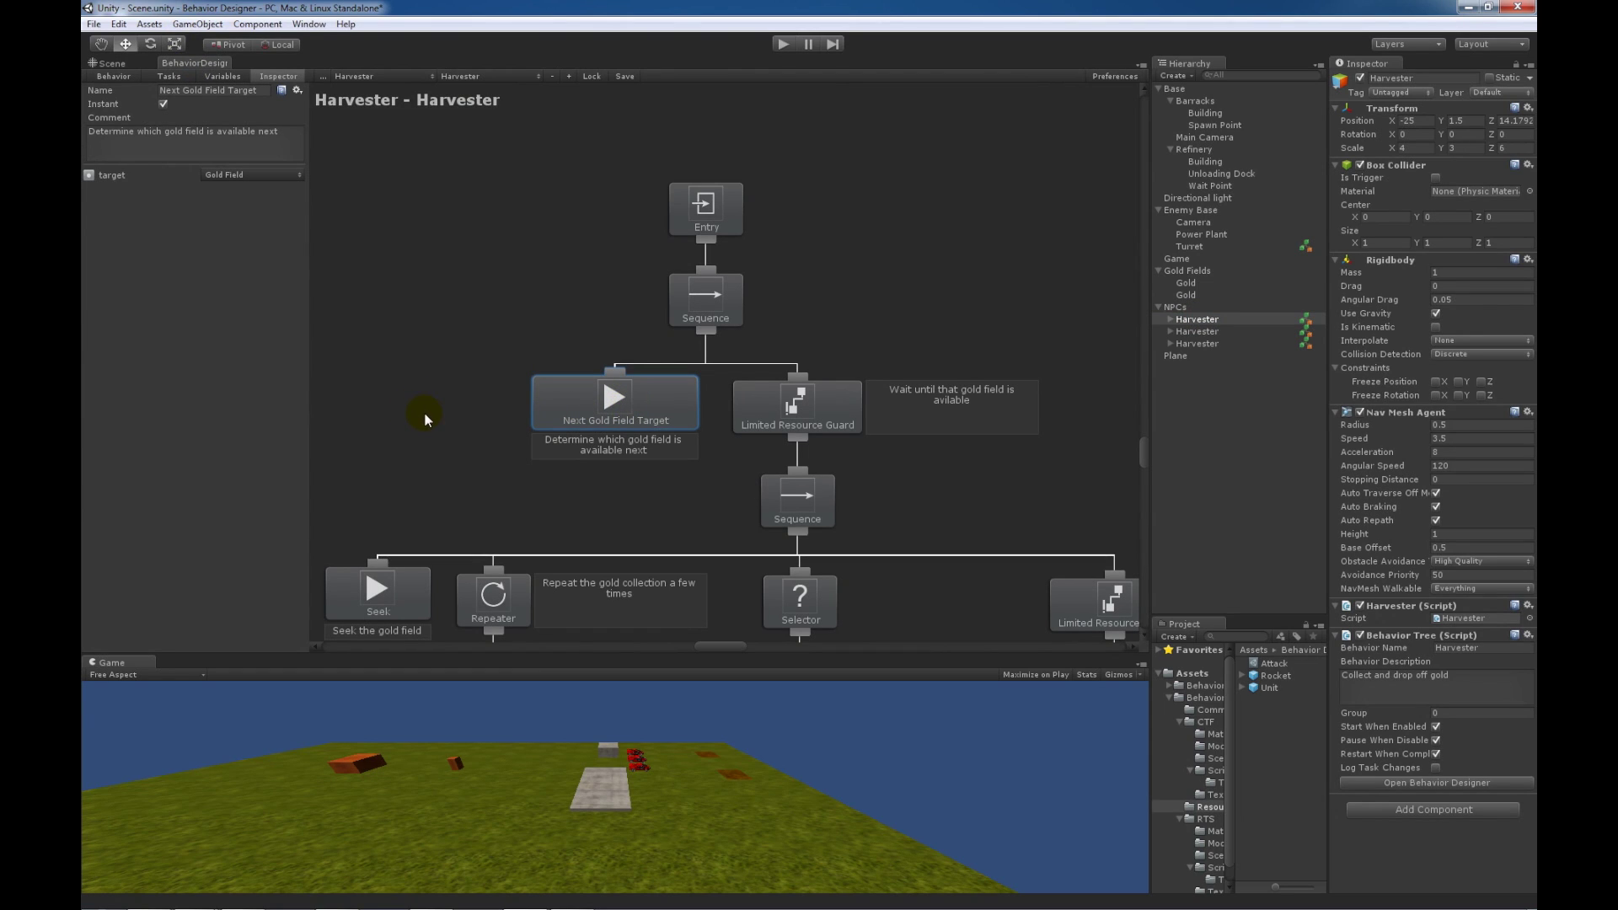
Step: Open the Next Gold Field Target task's script in Visual Studio
click(297, 90)
click(317, 102)
drag(0, 72, 688, 73)
click(489, 397)
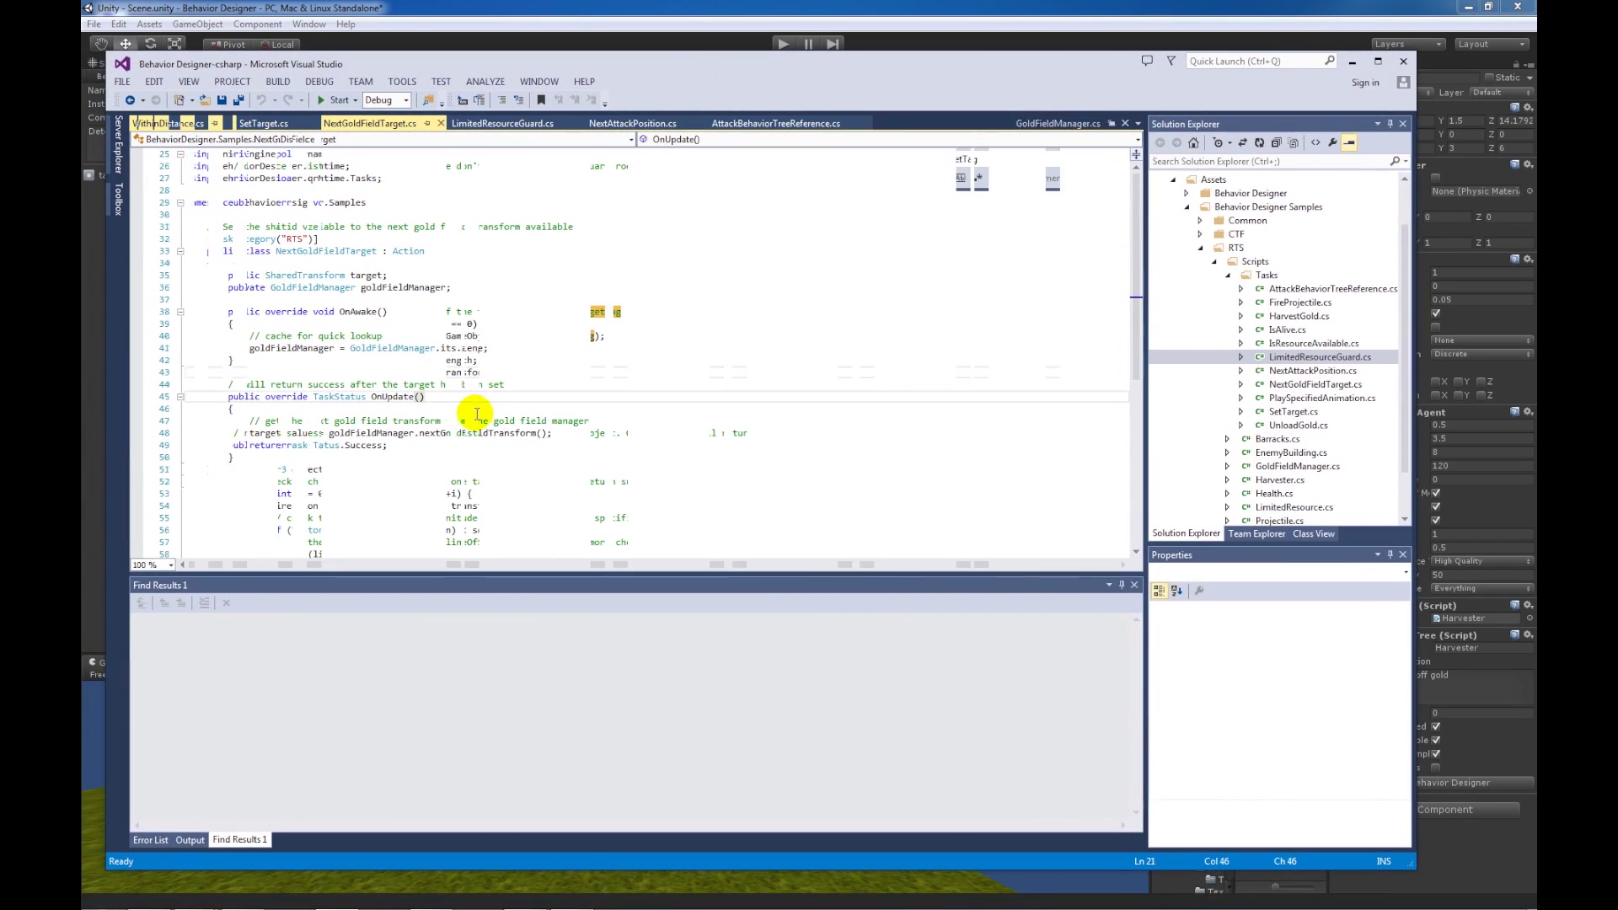
Step: Examine the GoldFieldManager instance lookup in OnAwake and the nextGoldFieldTransform call in OnUpdate
double_click(393, 348)
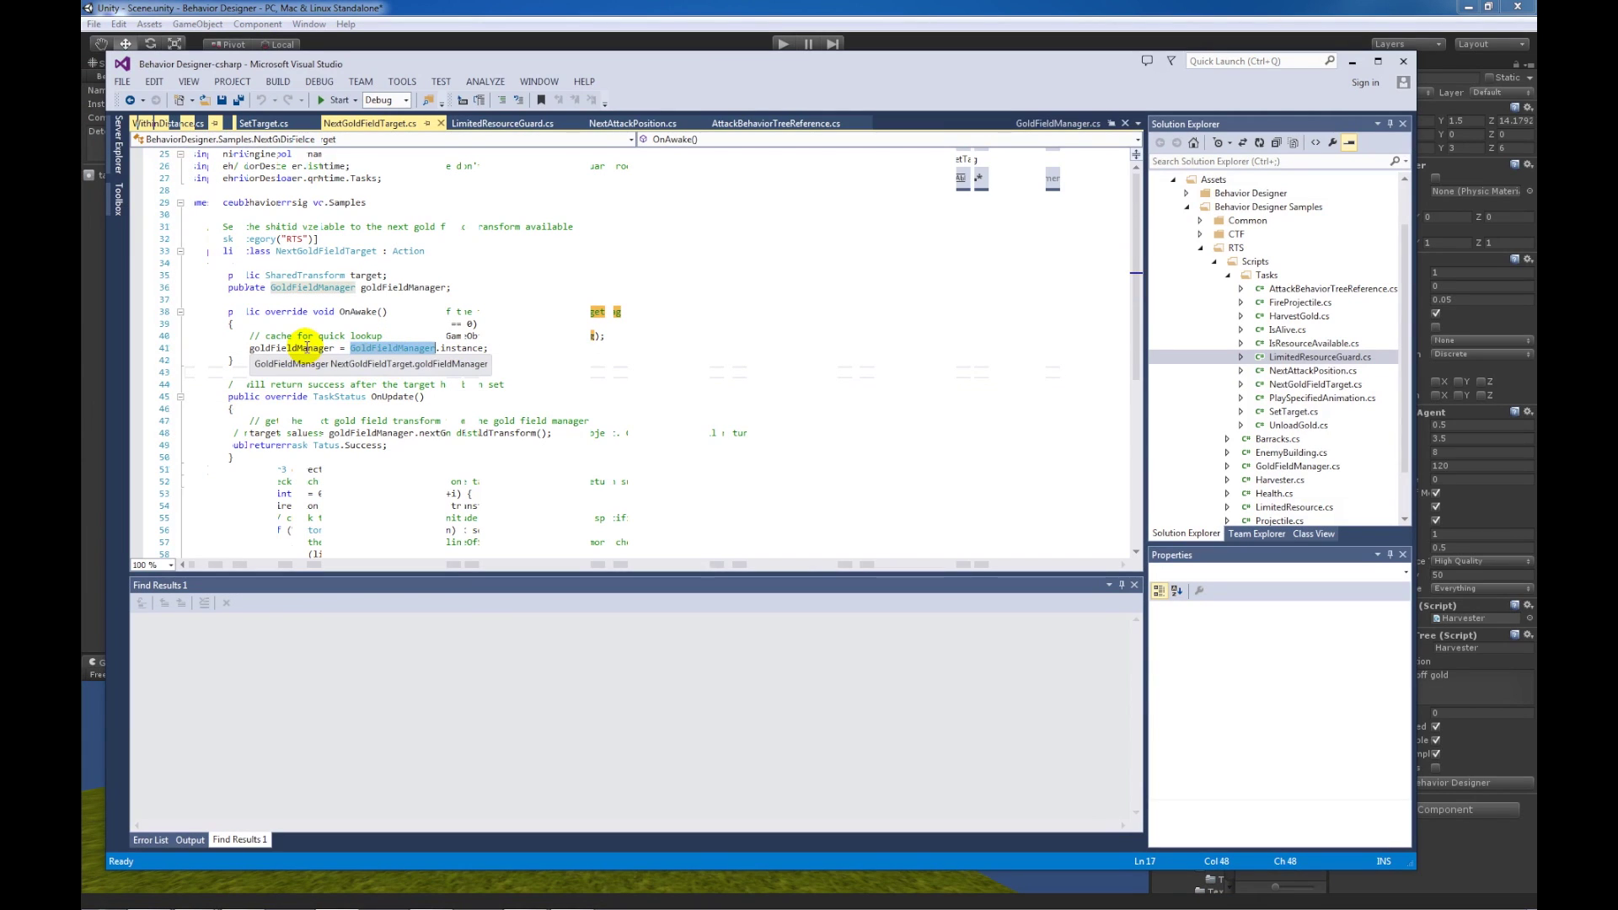
click(481, 481)
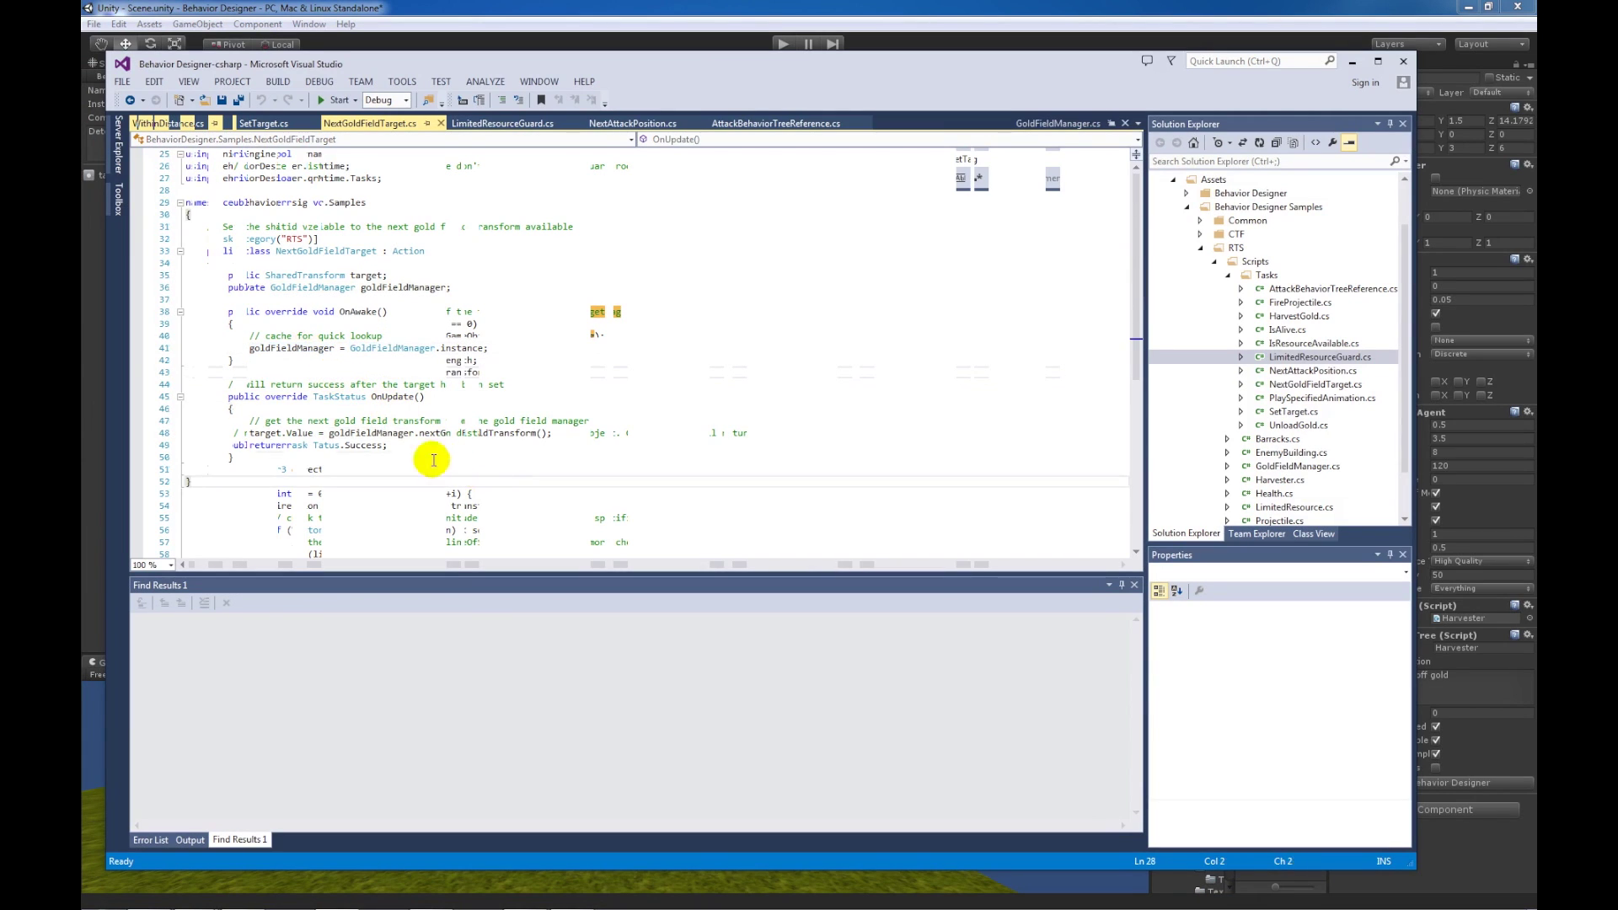
click(456, 427)
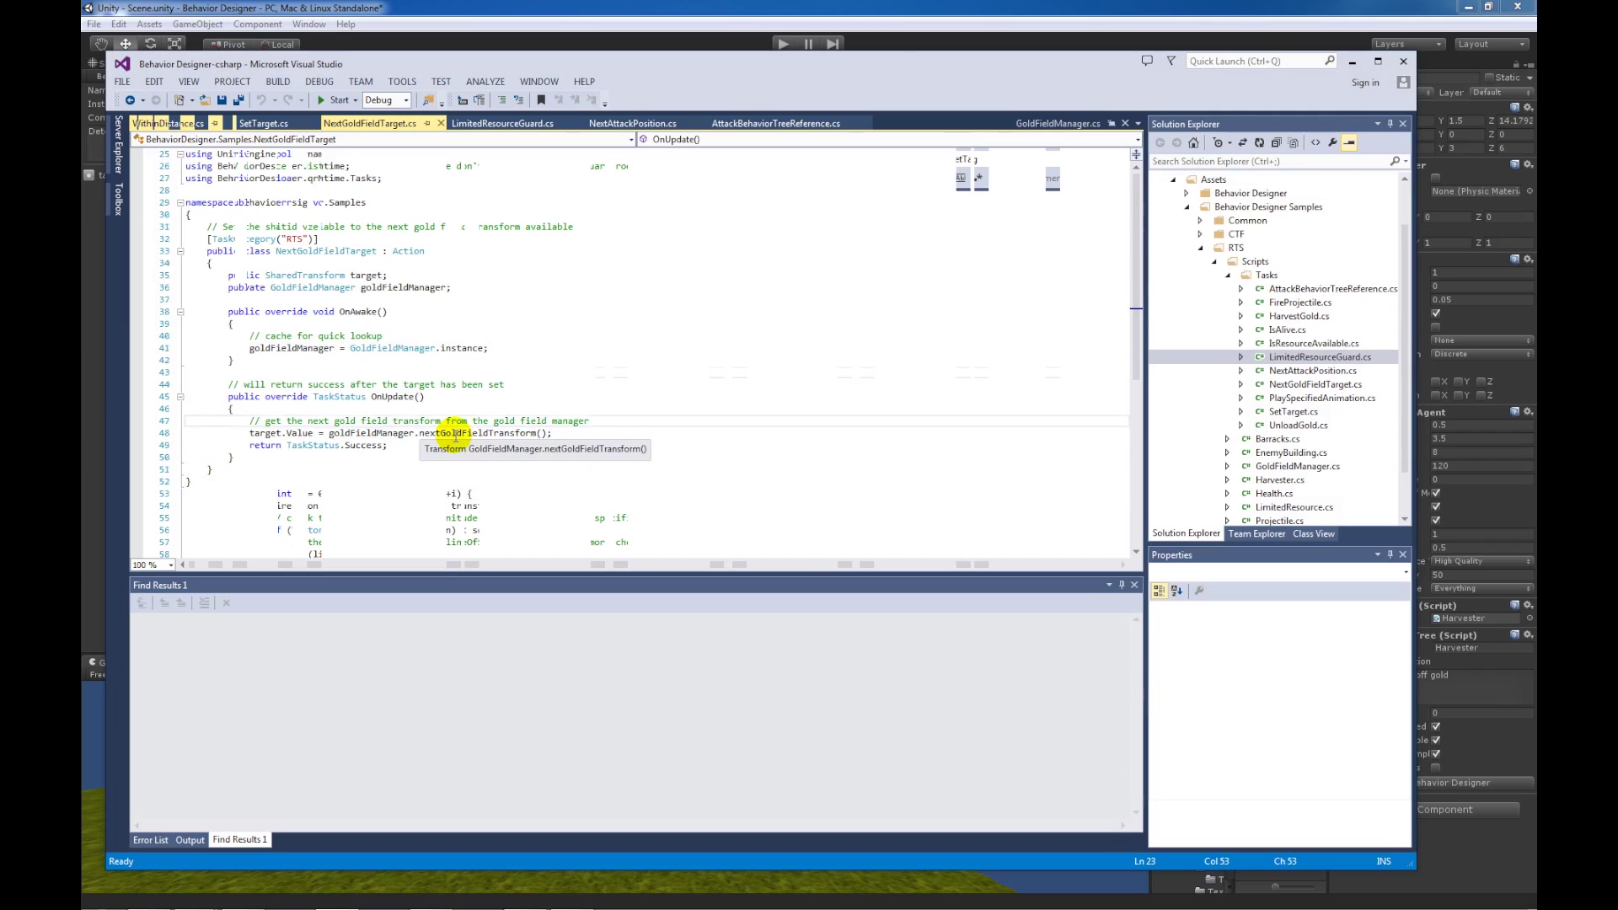
double_click(456, 434)
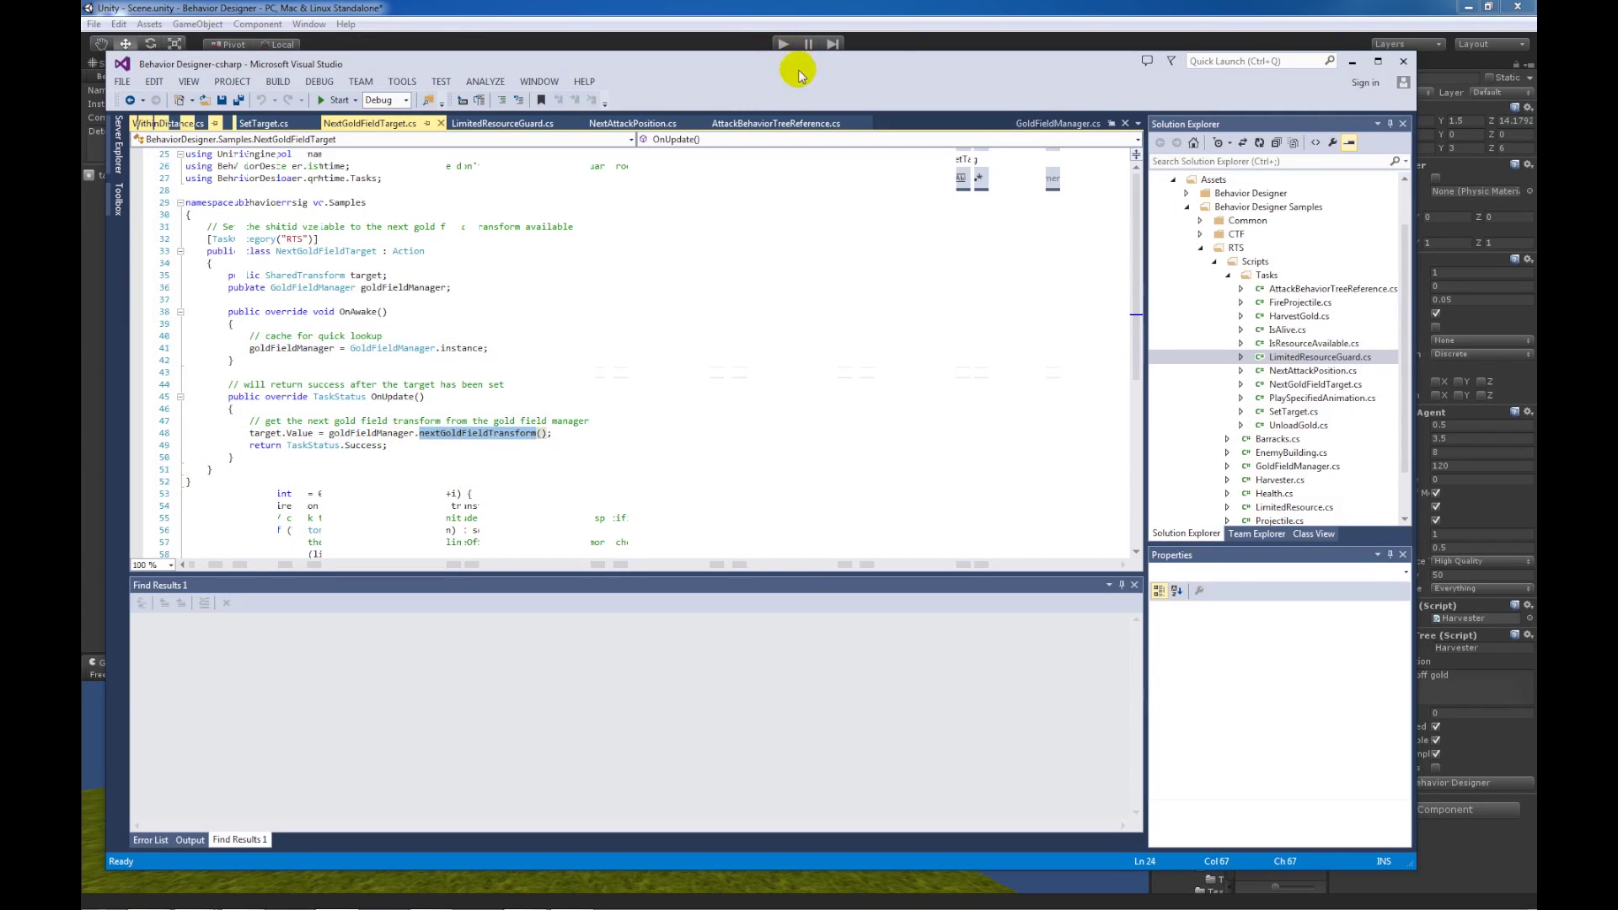
Step: Switch to Unity's scene view, inspect the Game object's Gold Field Manager and both referenced Gold objects, and reselect the first Harvester
drag(806, 66, 0, 68)
click(123, 66)
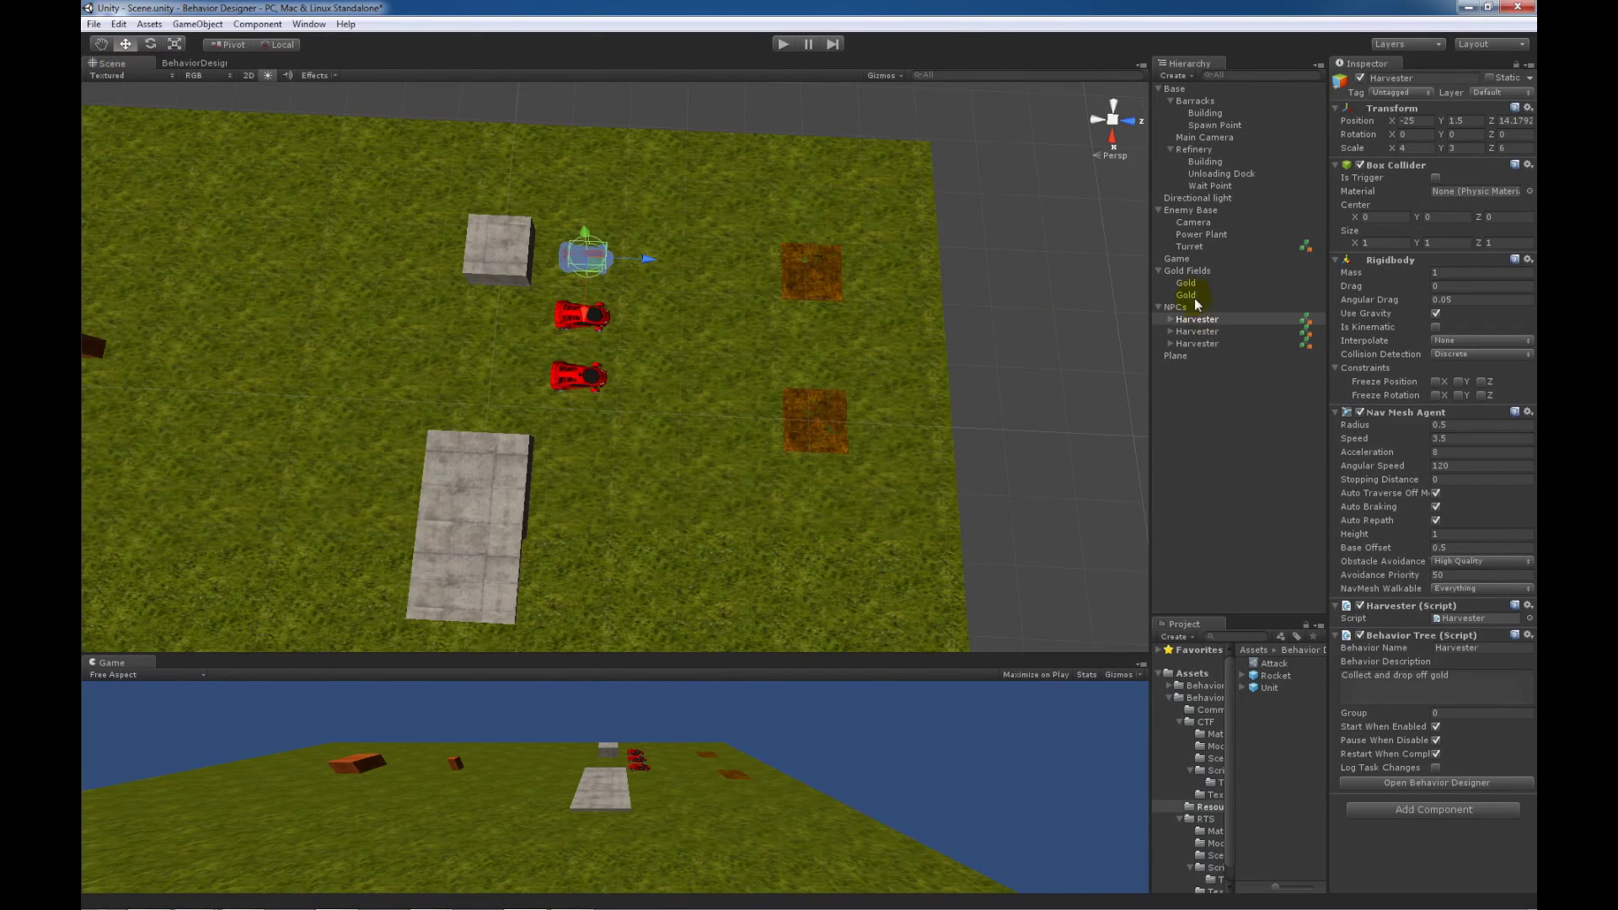
click(1178, 259)
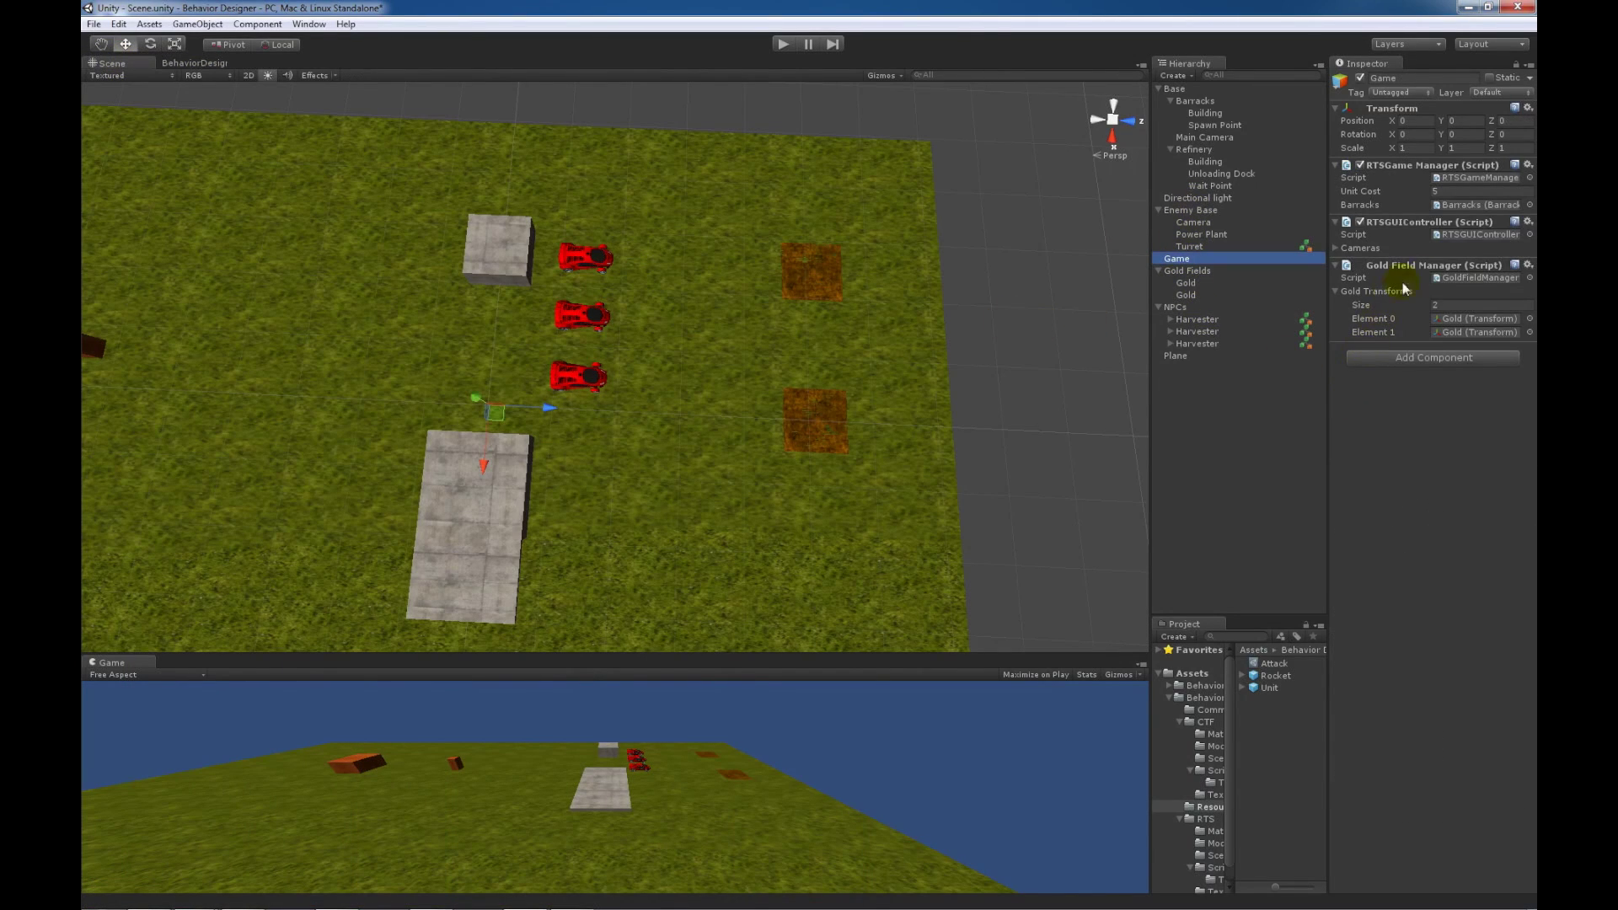
click(1467, 320)
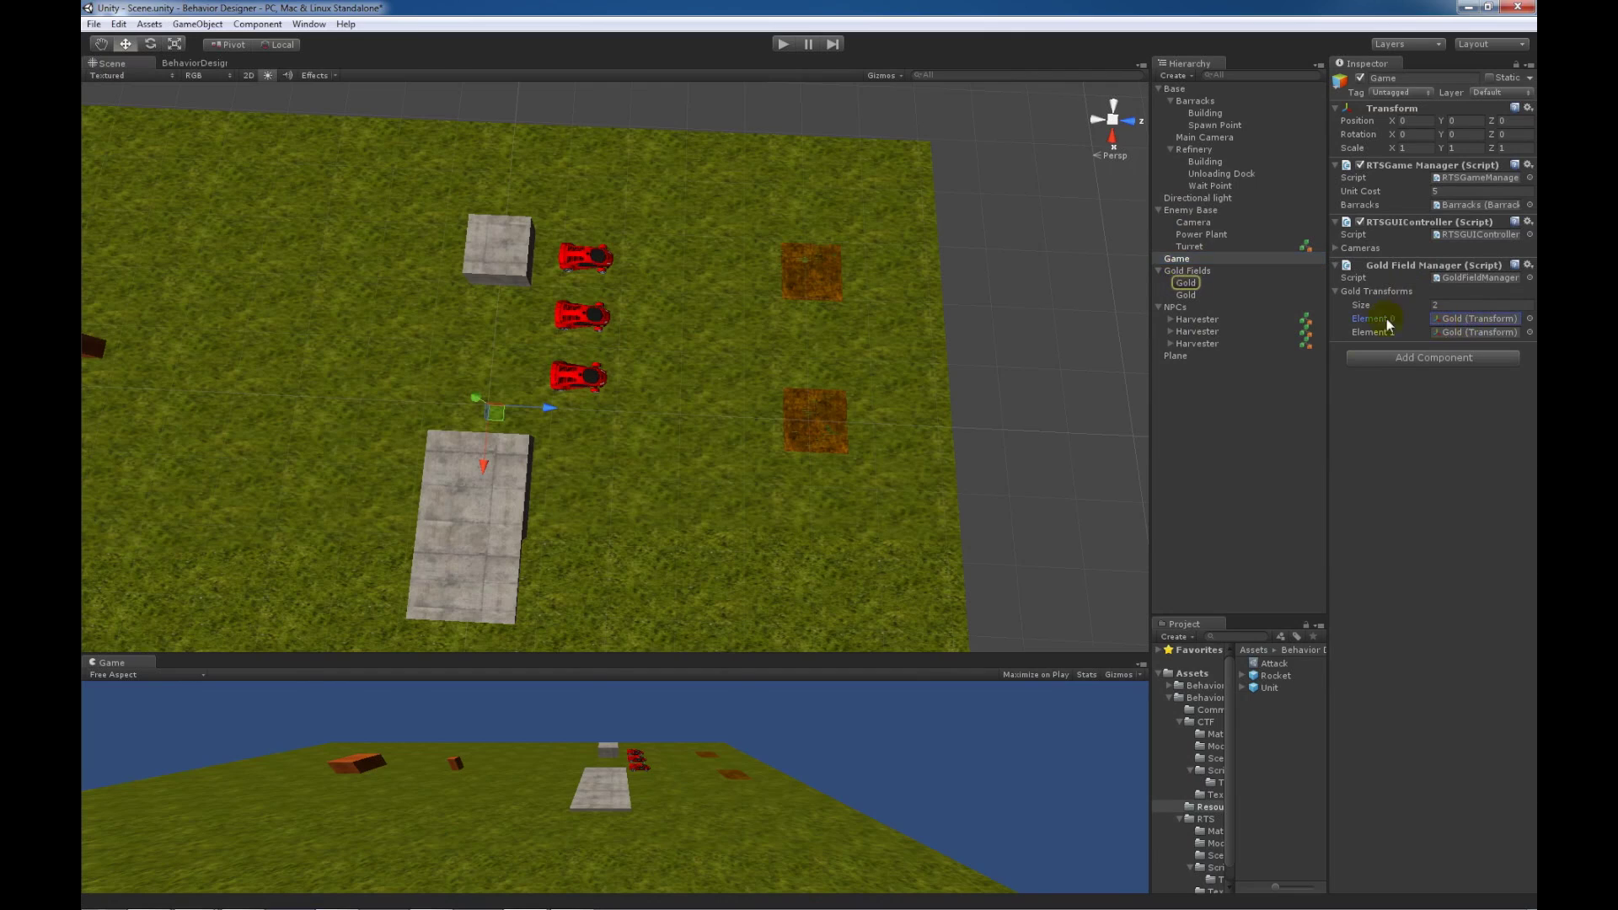
click(1195, 285)
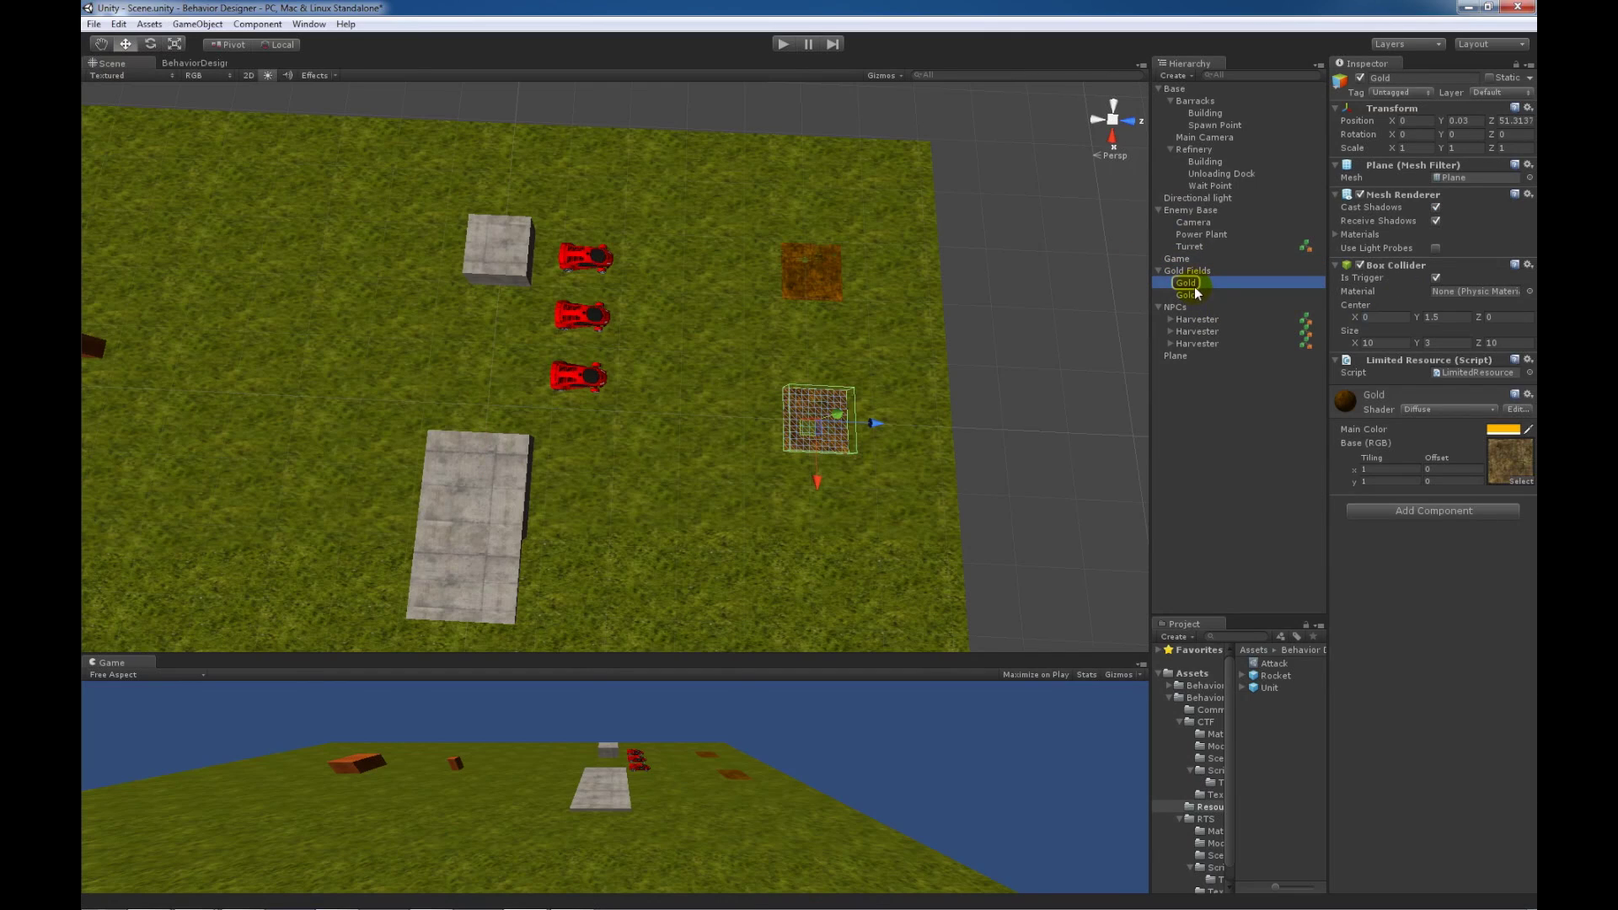
click(1199, 297)
click(1200, 321)
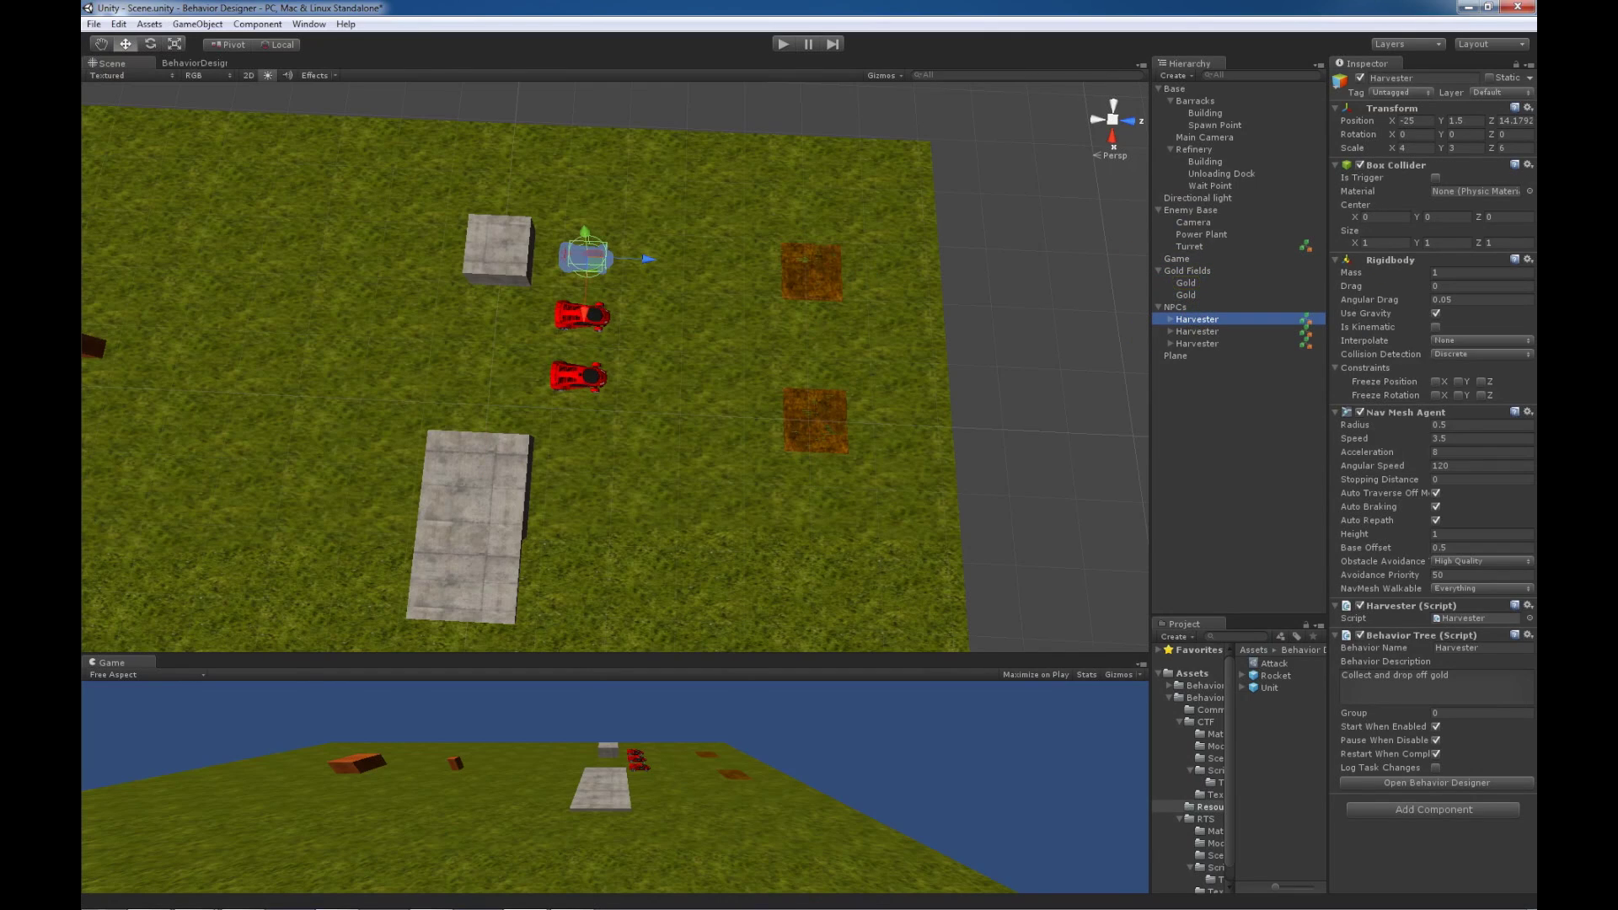
Step: Switch to Visual Studio and go to the definition of nextGoldFieldTransform to read how it cycles through the gold transforms
drag(81, 114, 973, 114)
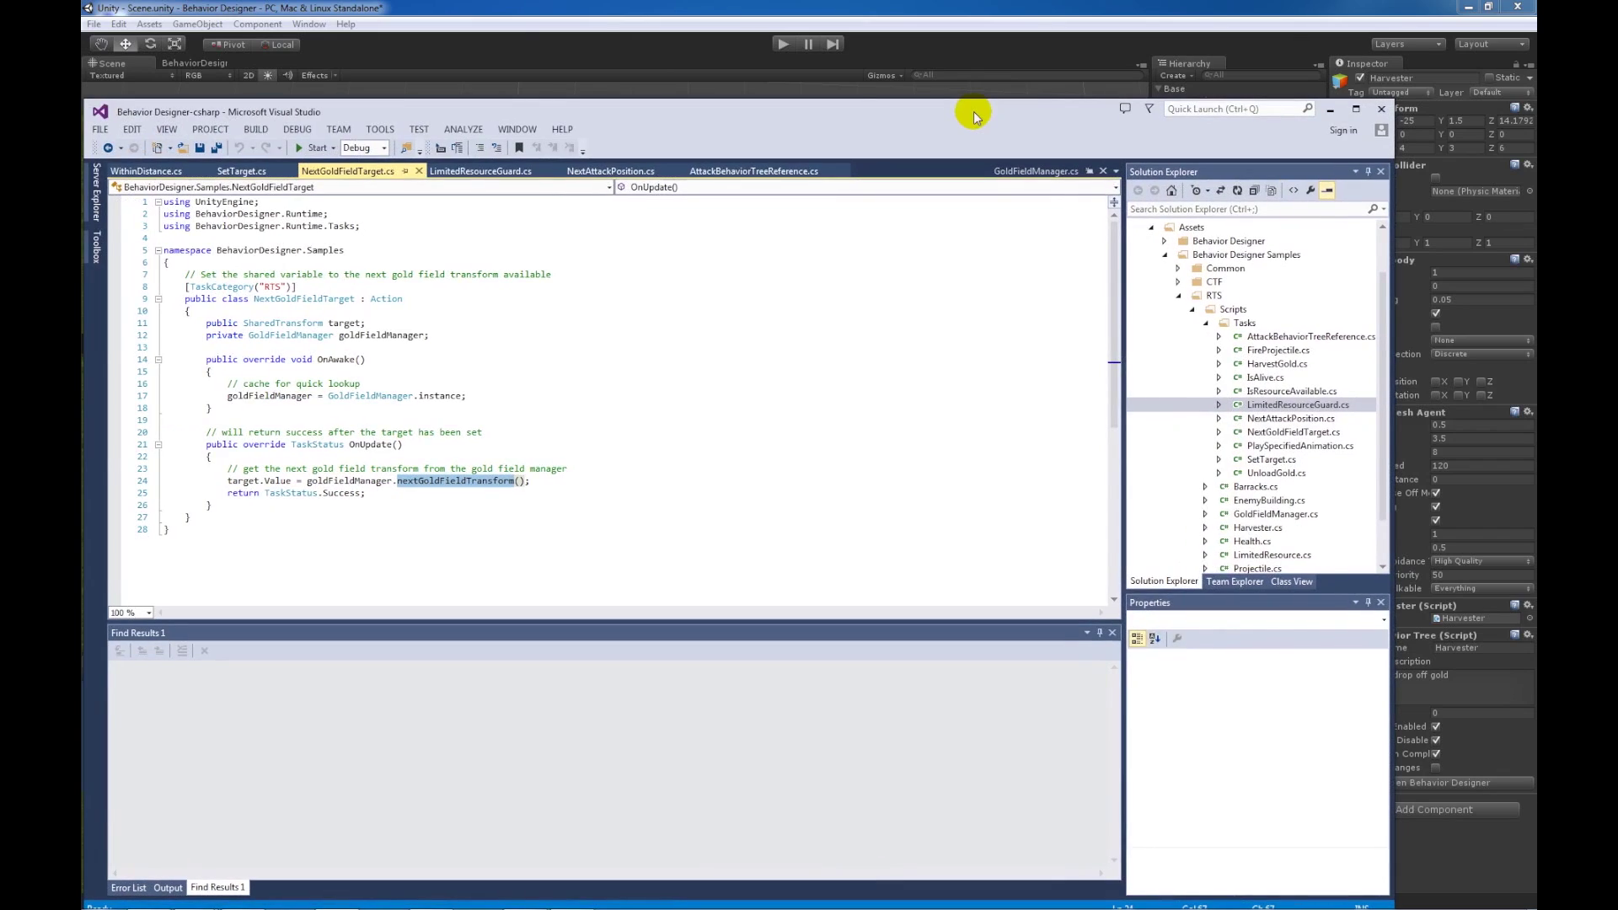
right_click(454, 482)
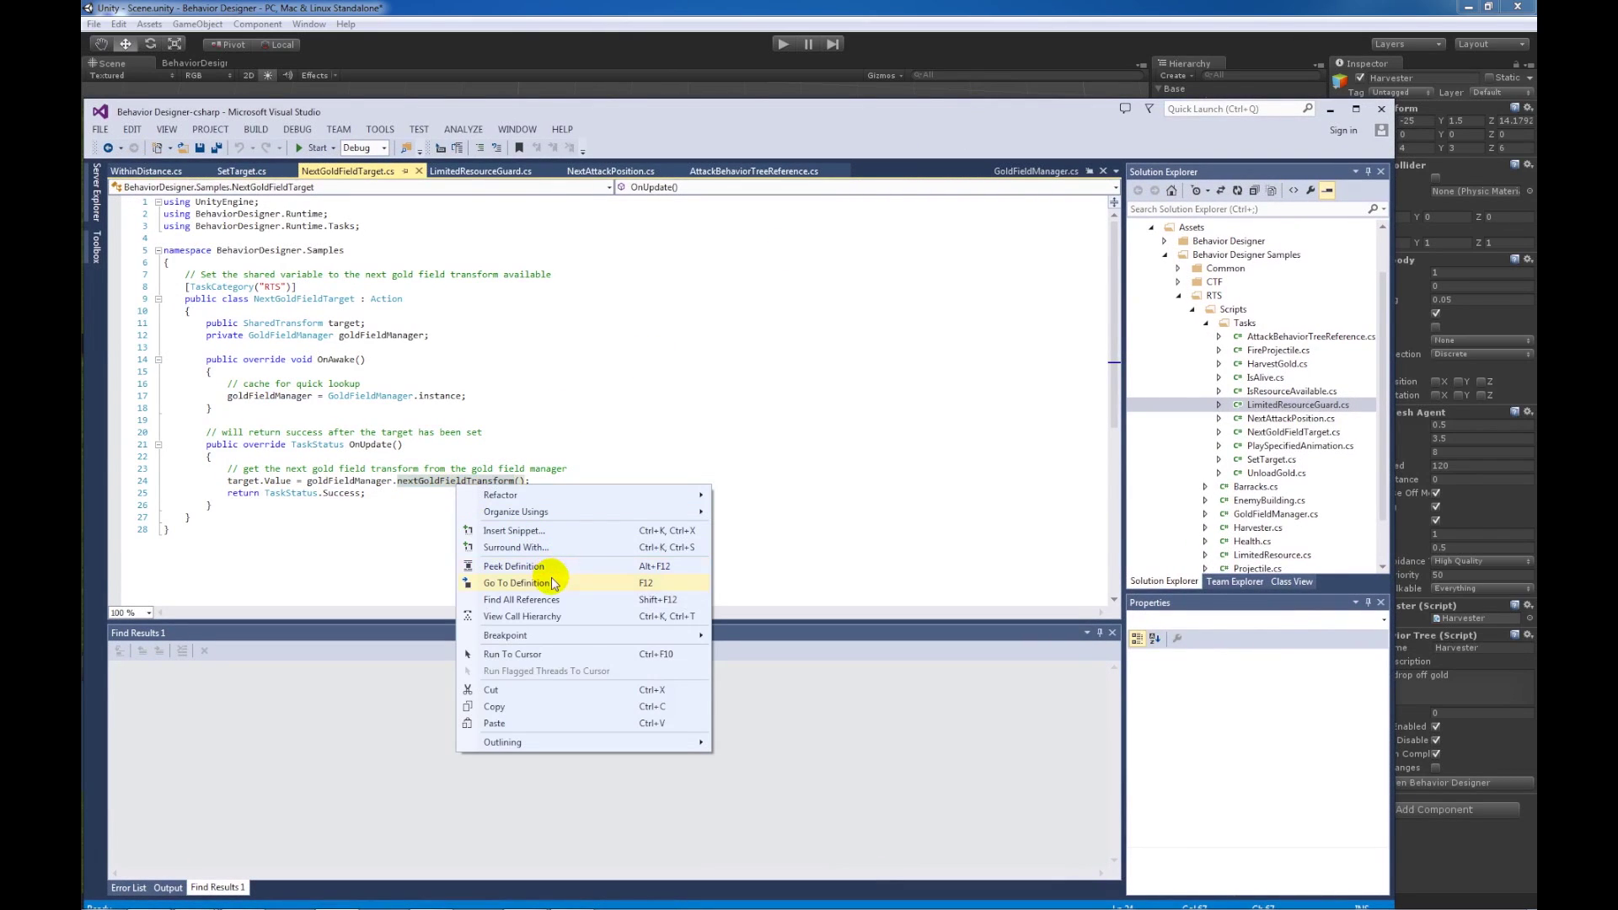
click(516, 582)
drag(383, 462, 171, 442)
click(415, 486)
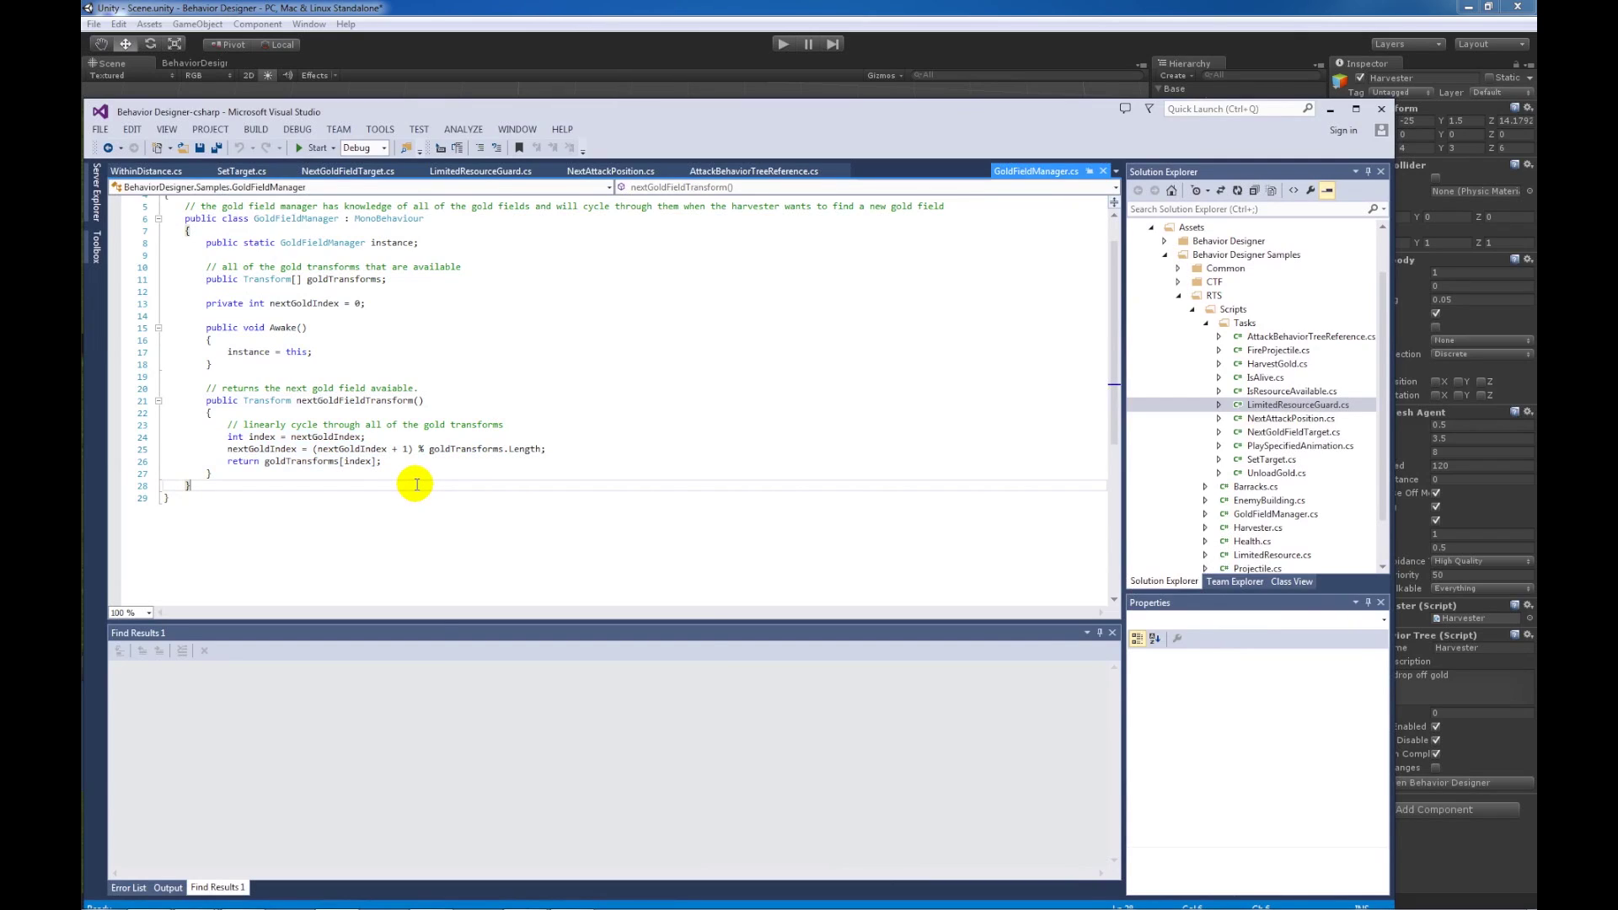
Step: Return to NextGoldFieldTarget.cs and examine the target.Value assignment and the SharedTransform declaration of target
click(344, 172)
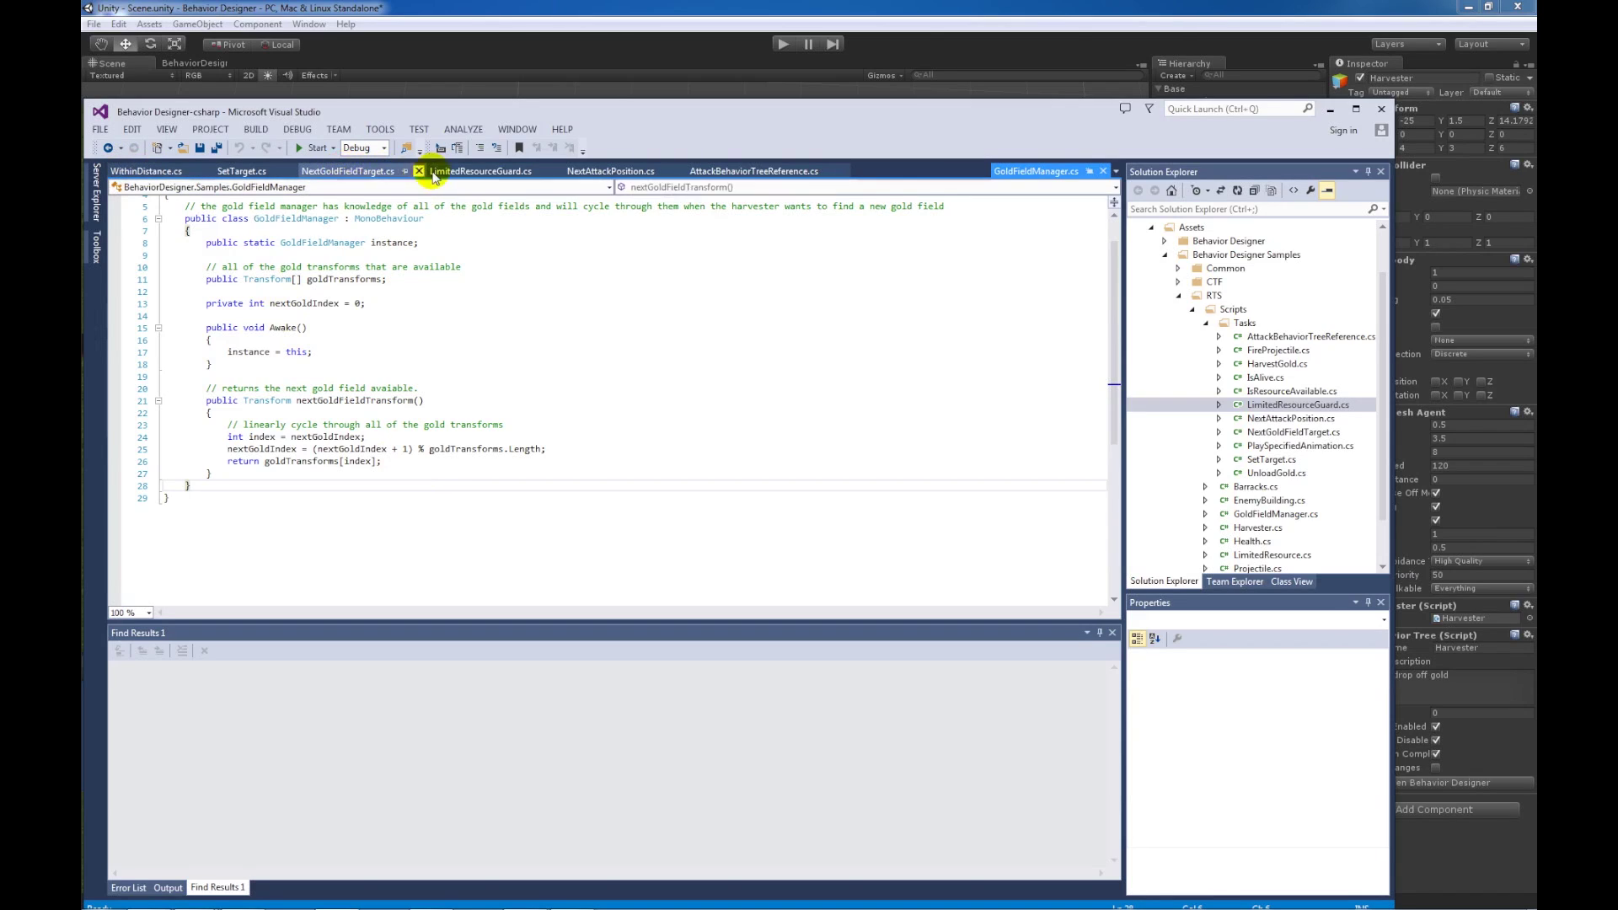
click(442, 531)
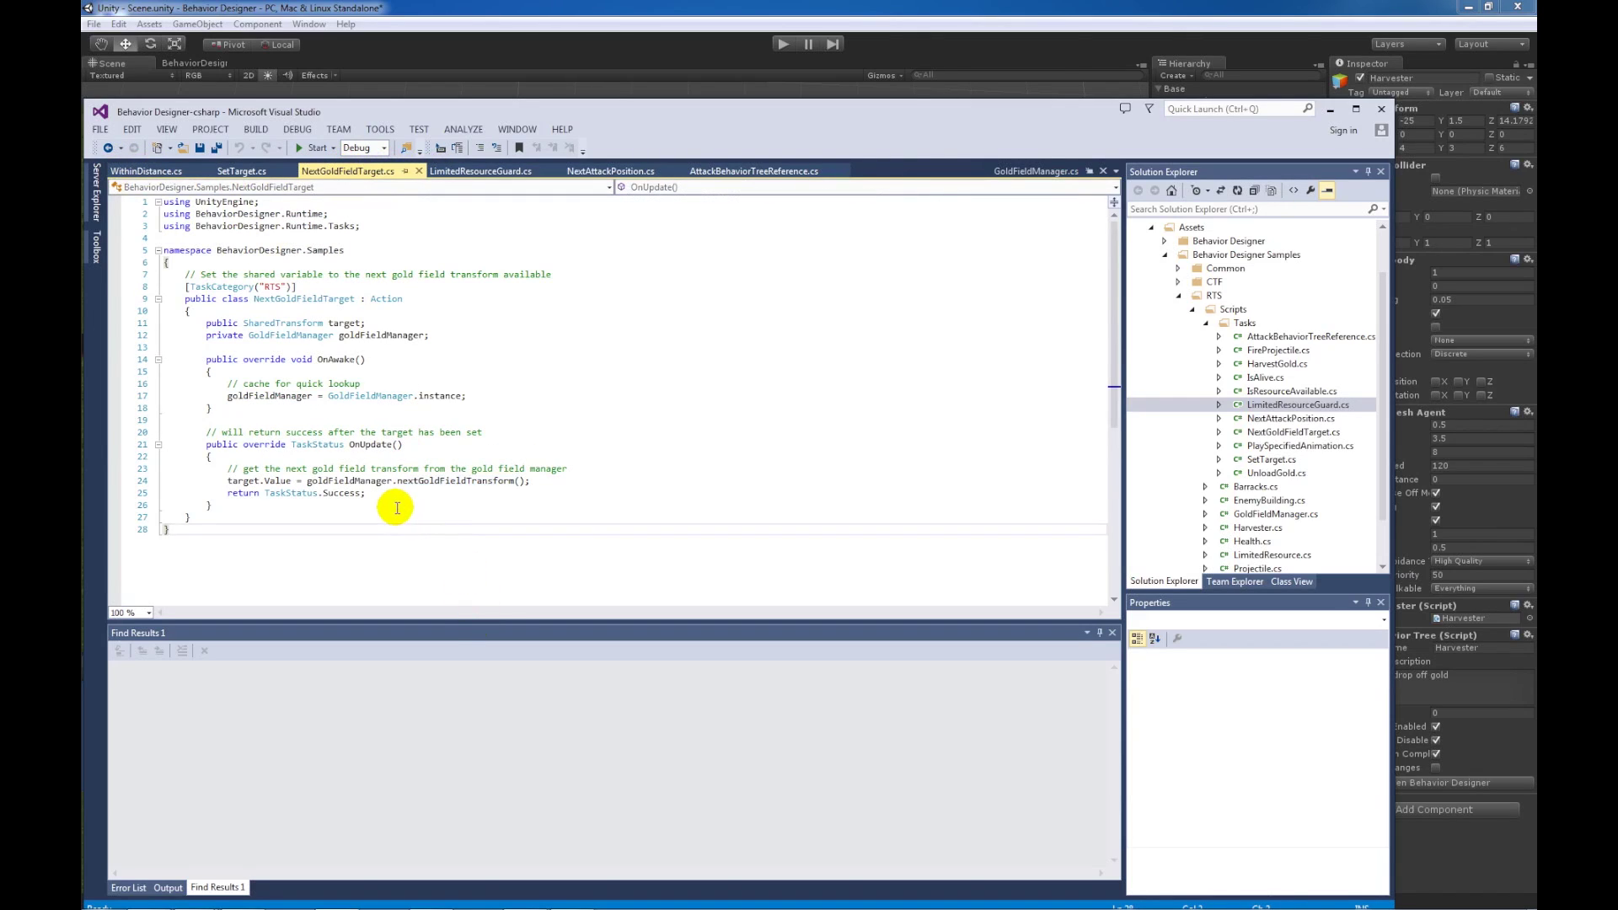
drag(514, 480, 324, 470)
click(295, 480)
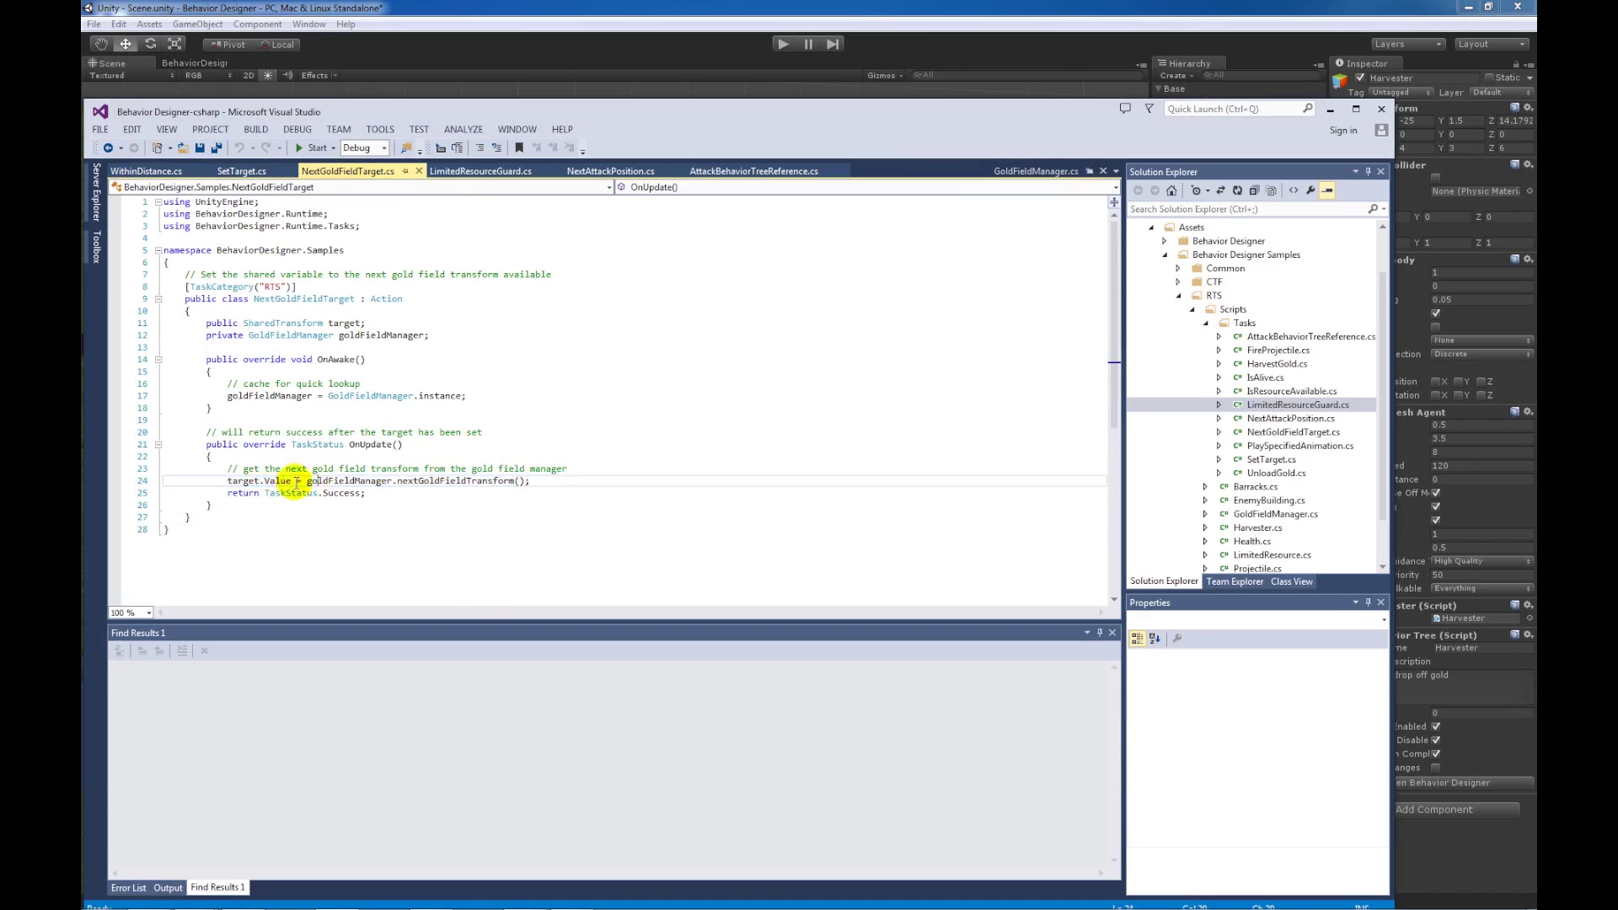
double_click(241, 481)
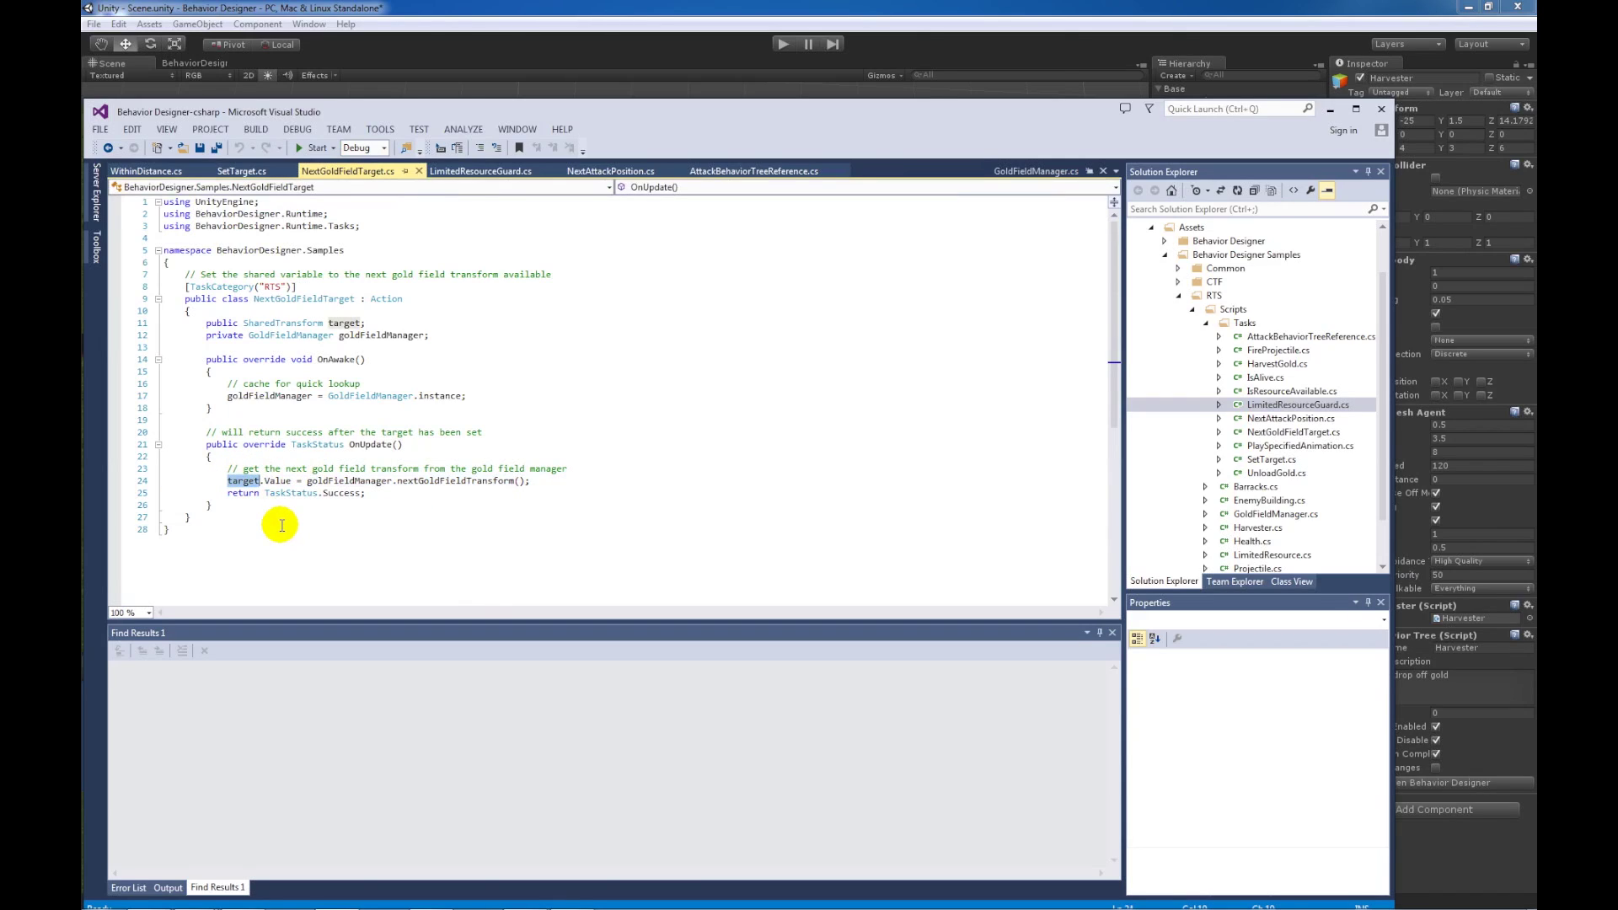
double_click(294, 323)
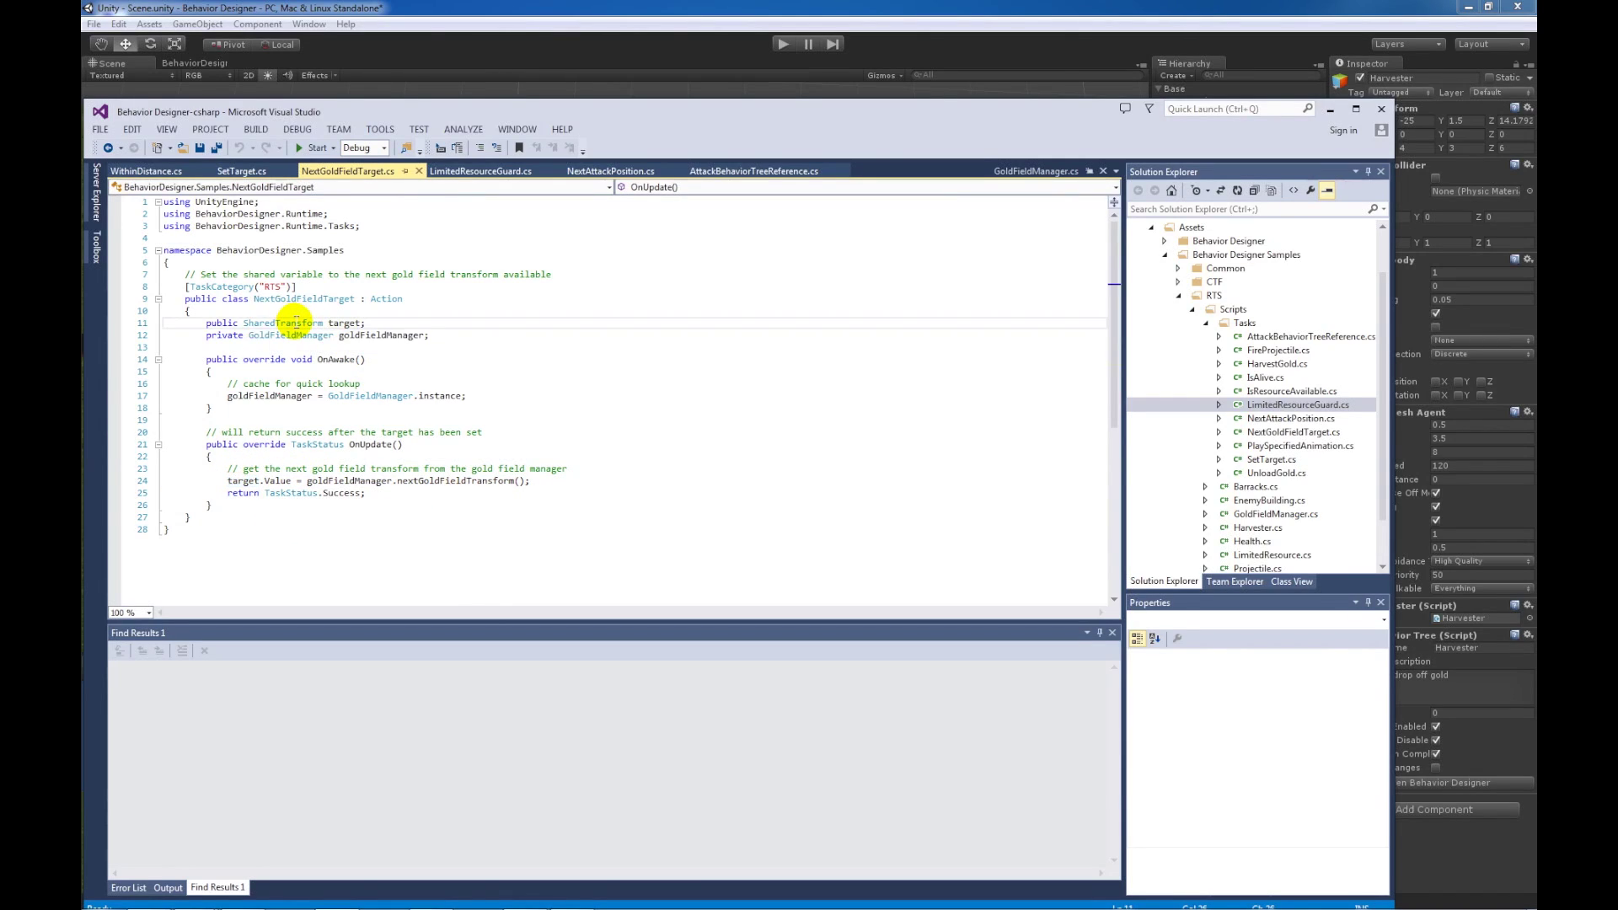
Step: Switch back to Unity and show the Harvester behavior tree's shared variables, including Gold Field
drag(899, 124, 0, 84)
click(213, 67)
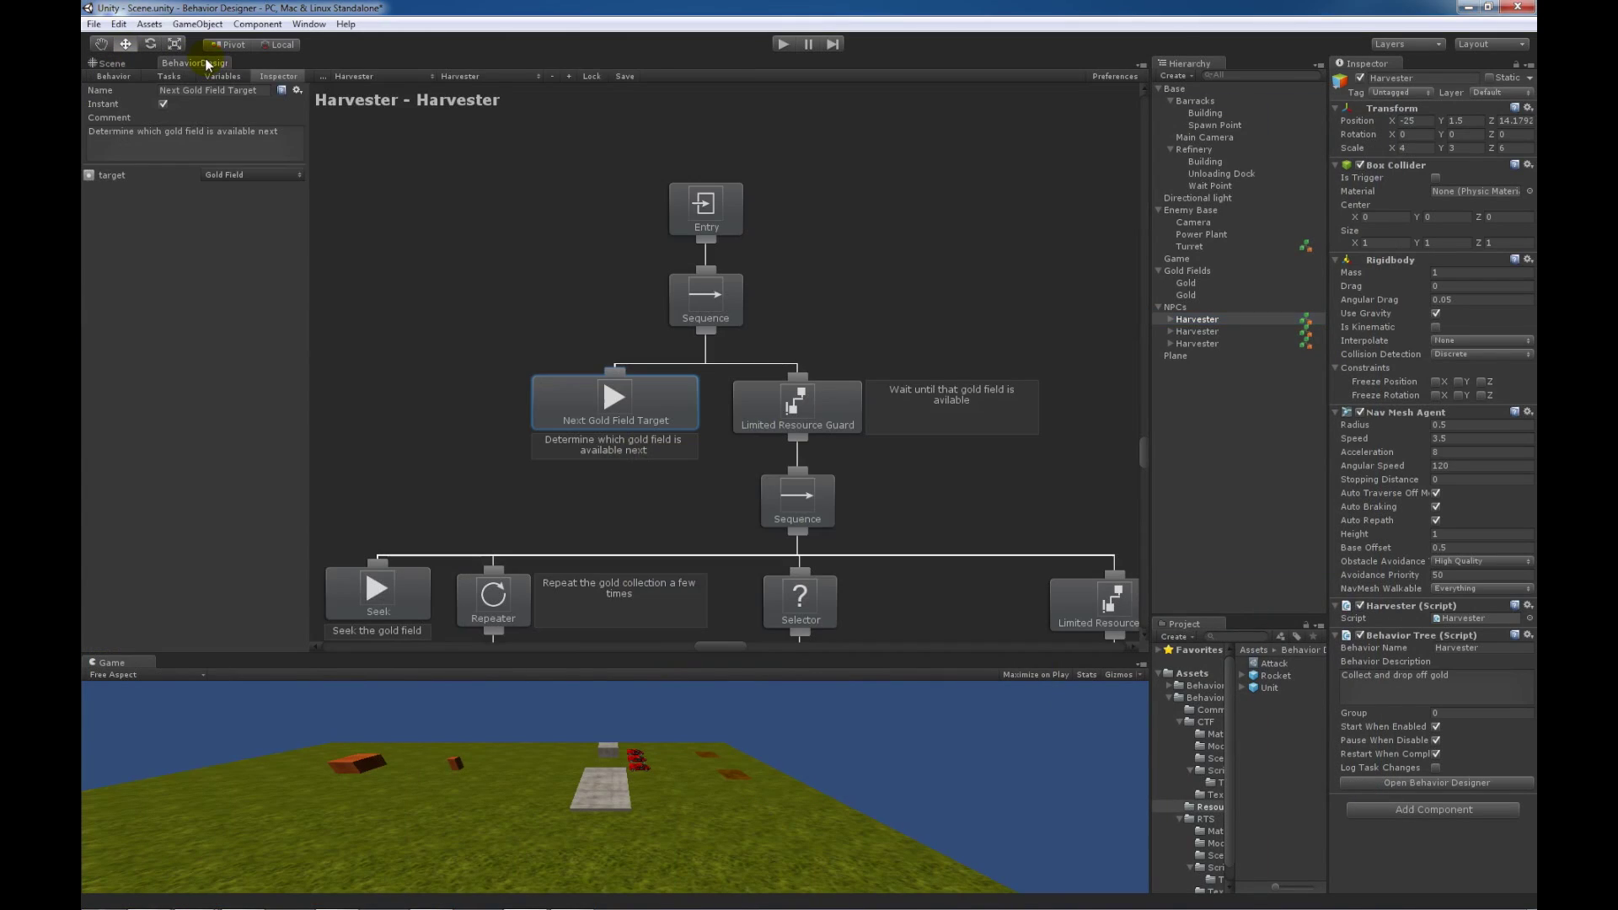
click(222, 77)
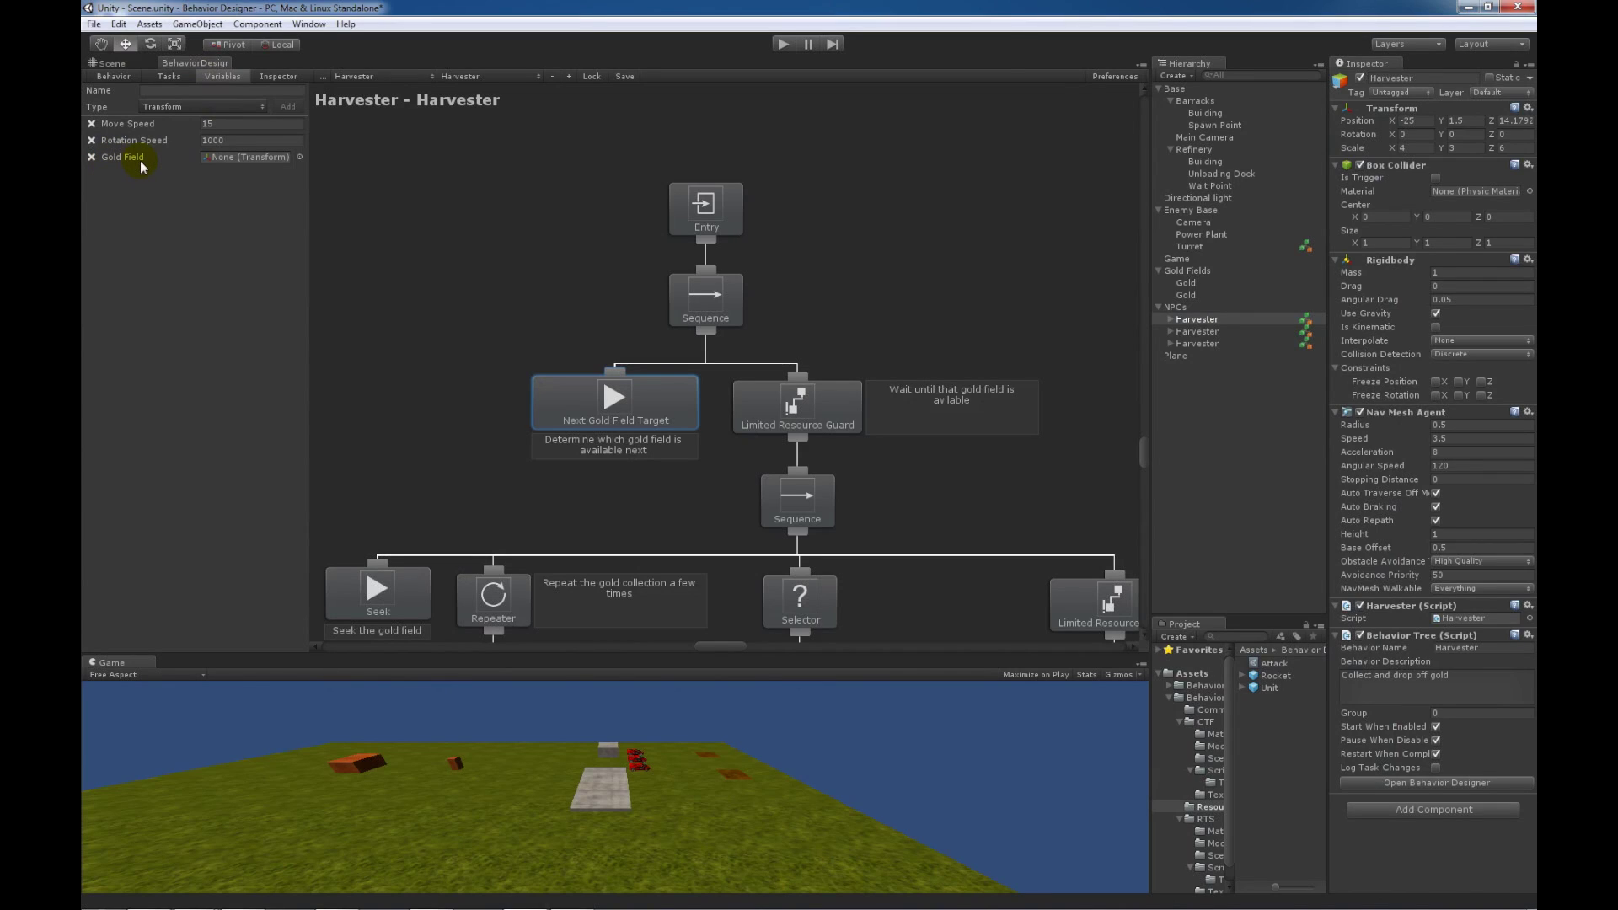
Step: Check the Gold Field variable assigned to the Next Gold Field Target task's target and the Limited Resource Guard's transform
click(275, 74)
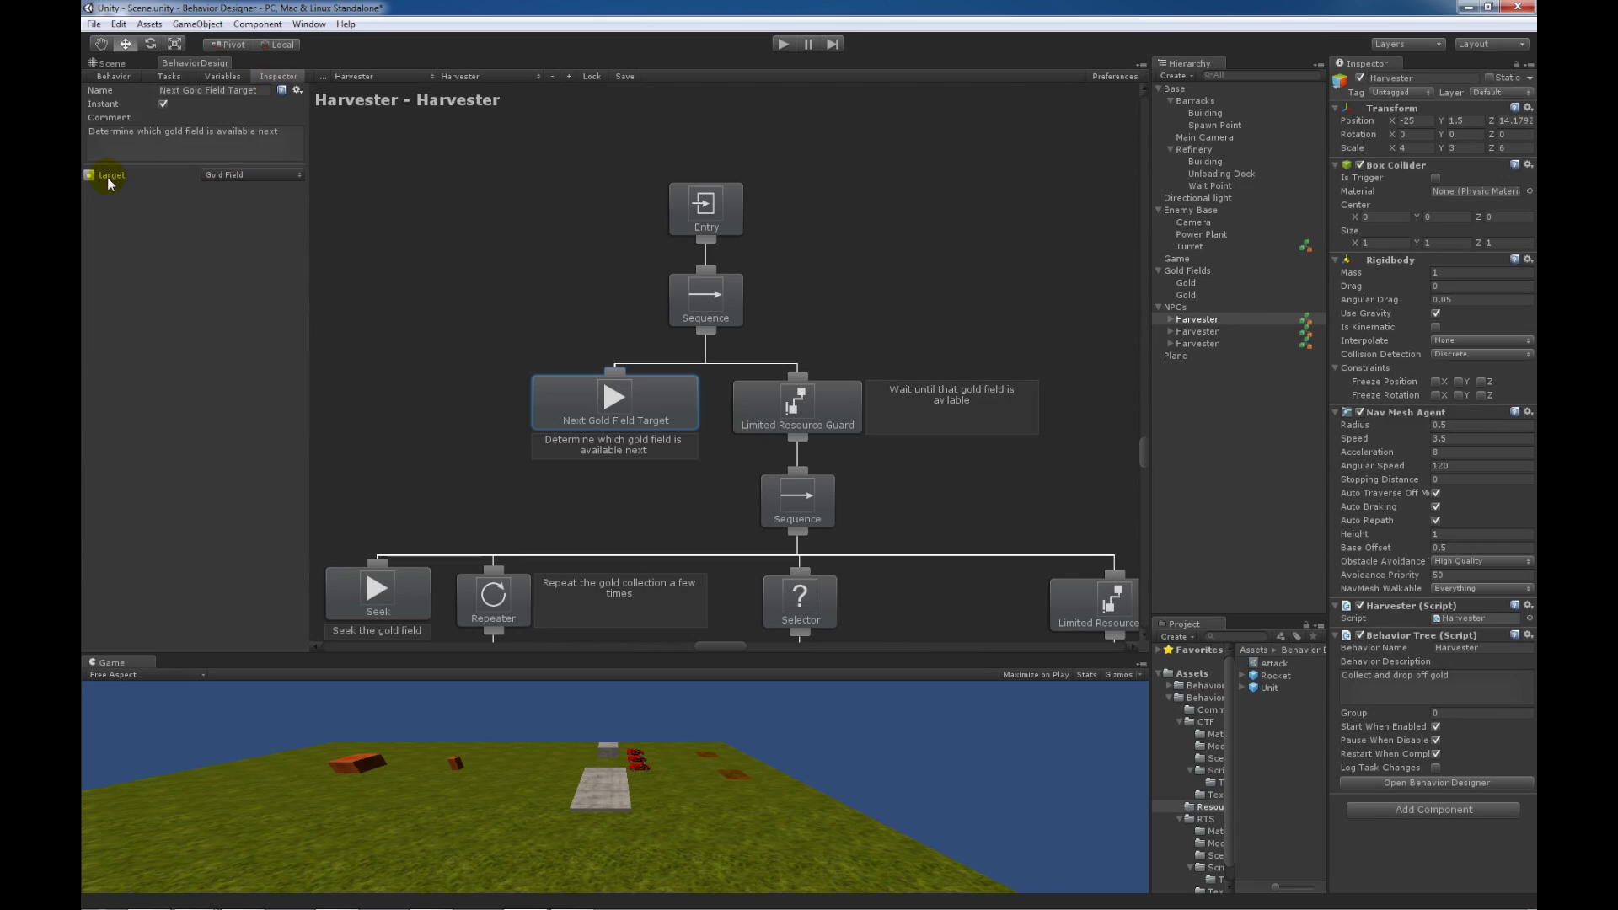
click(253, 174)
click(254, 209)
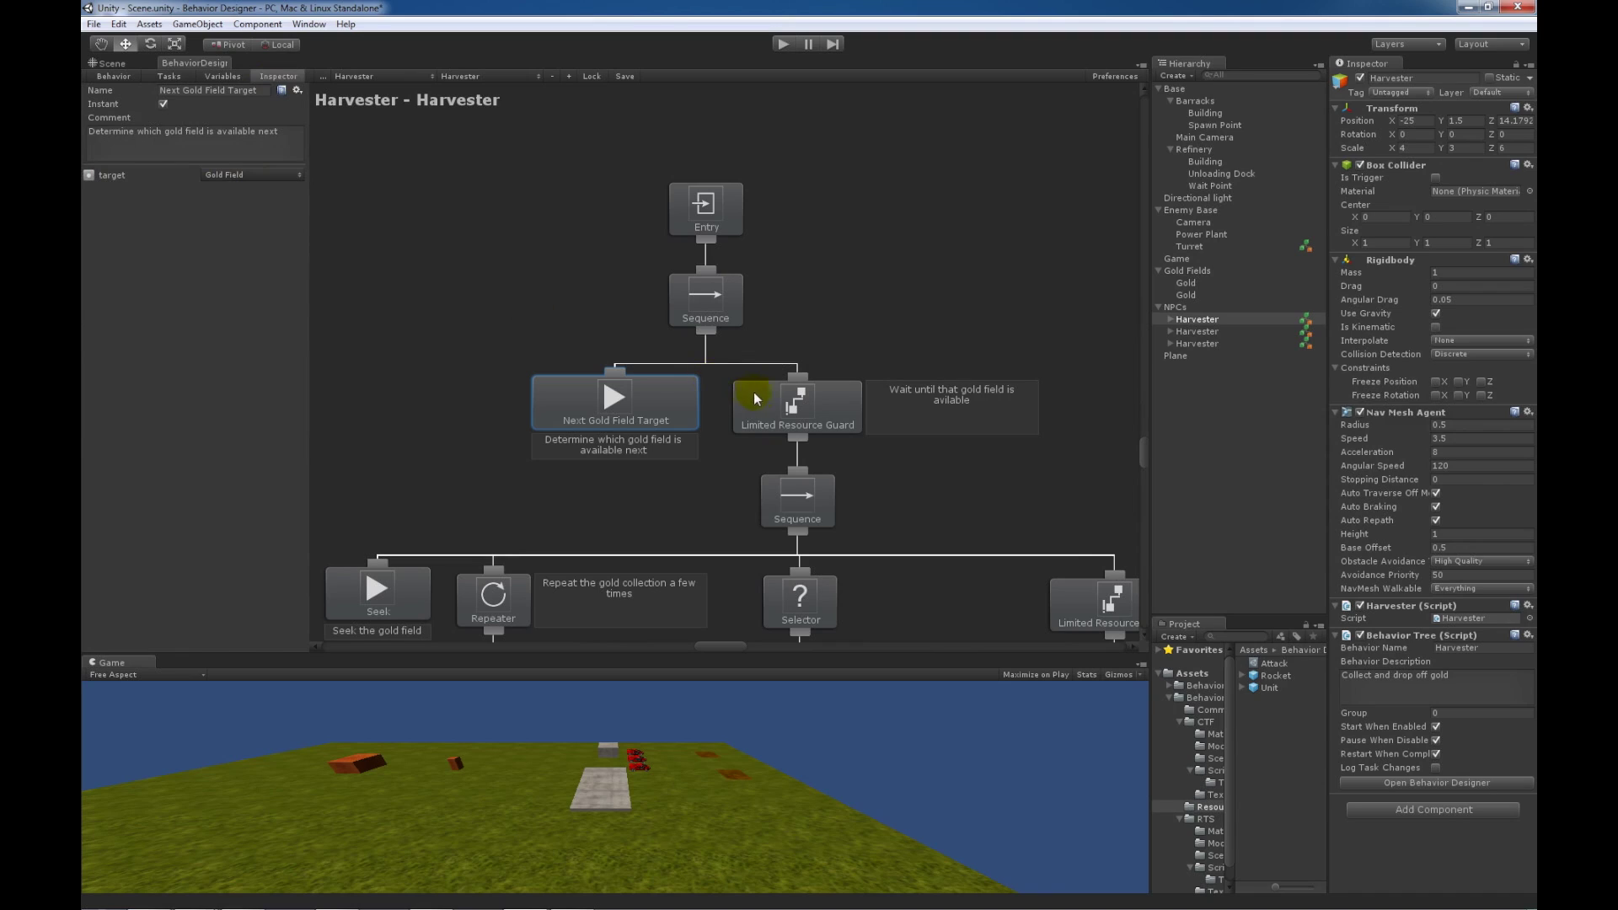
click(828, 413)
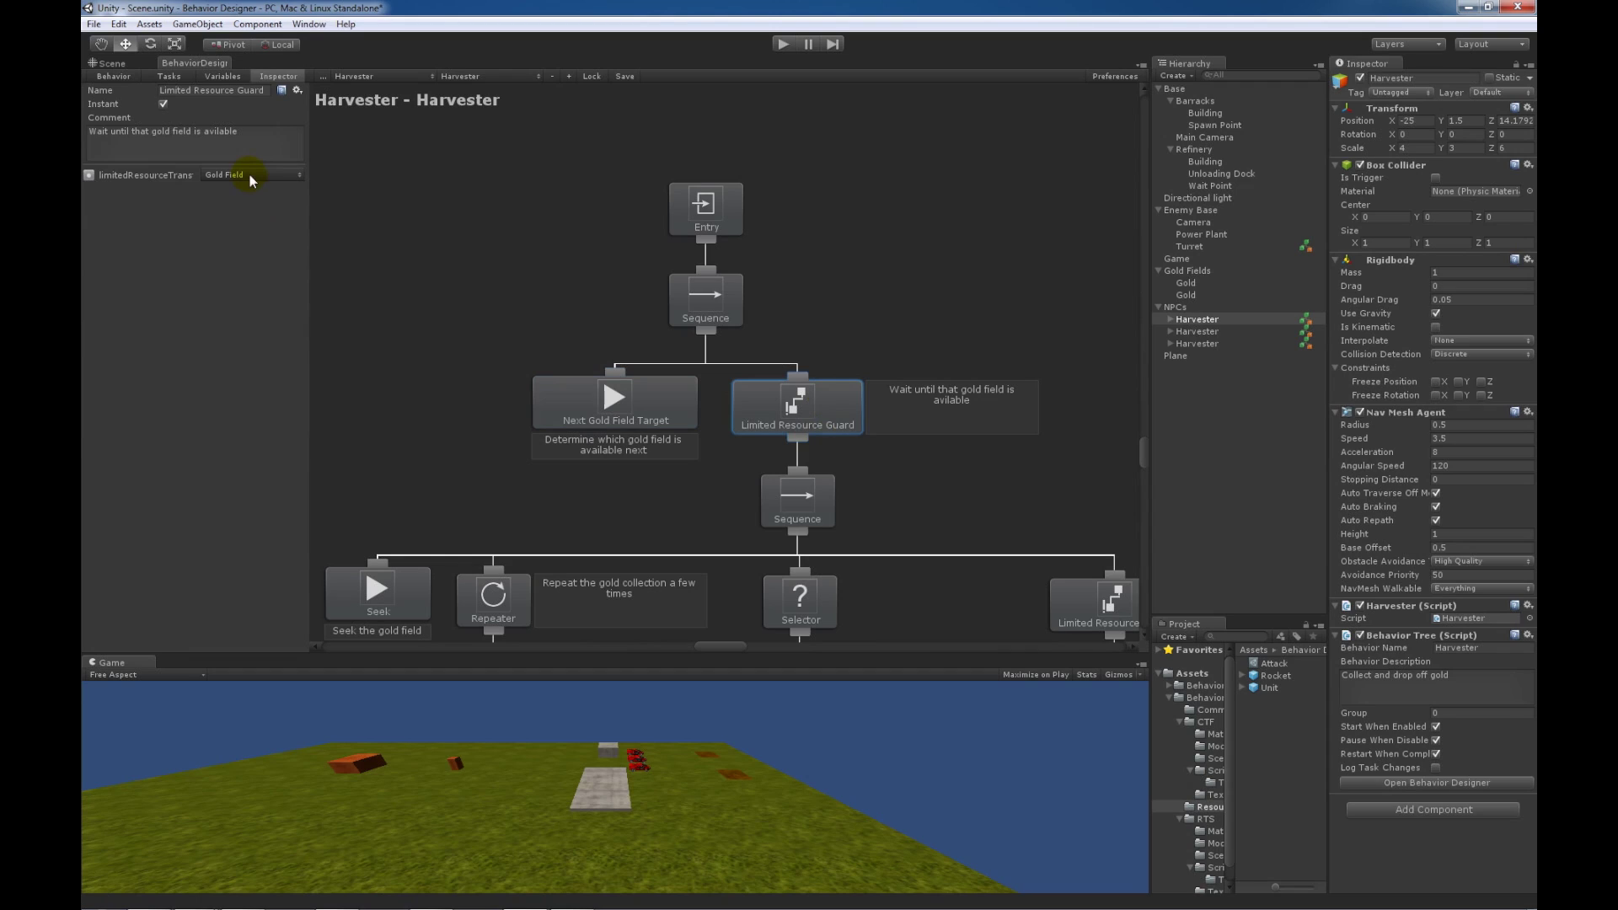
click(638, 403)
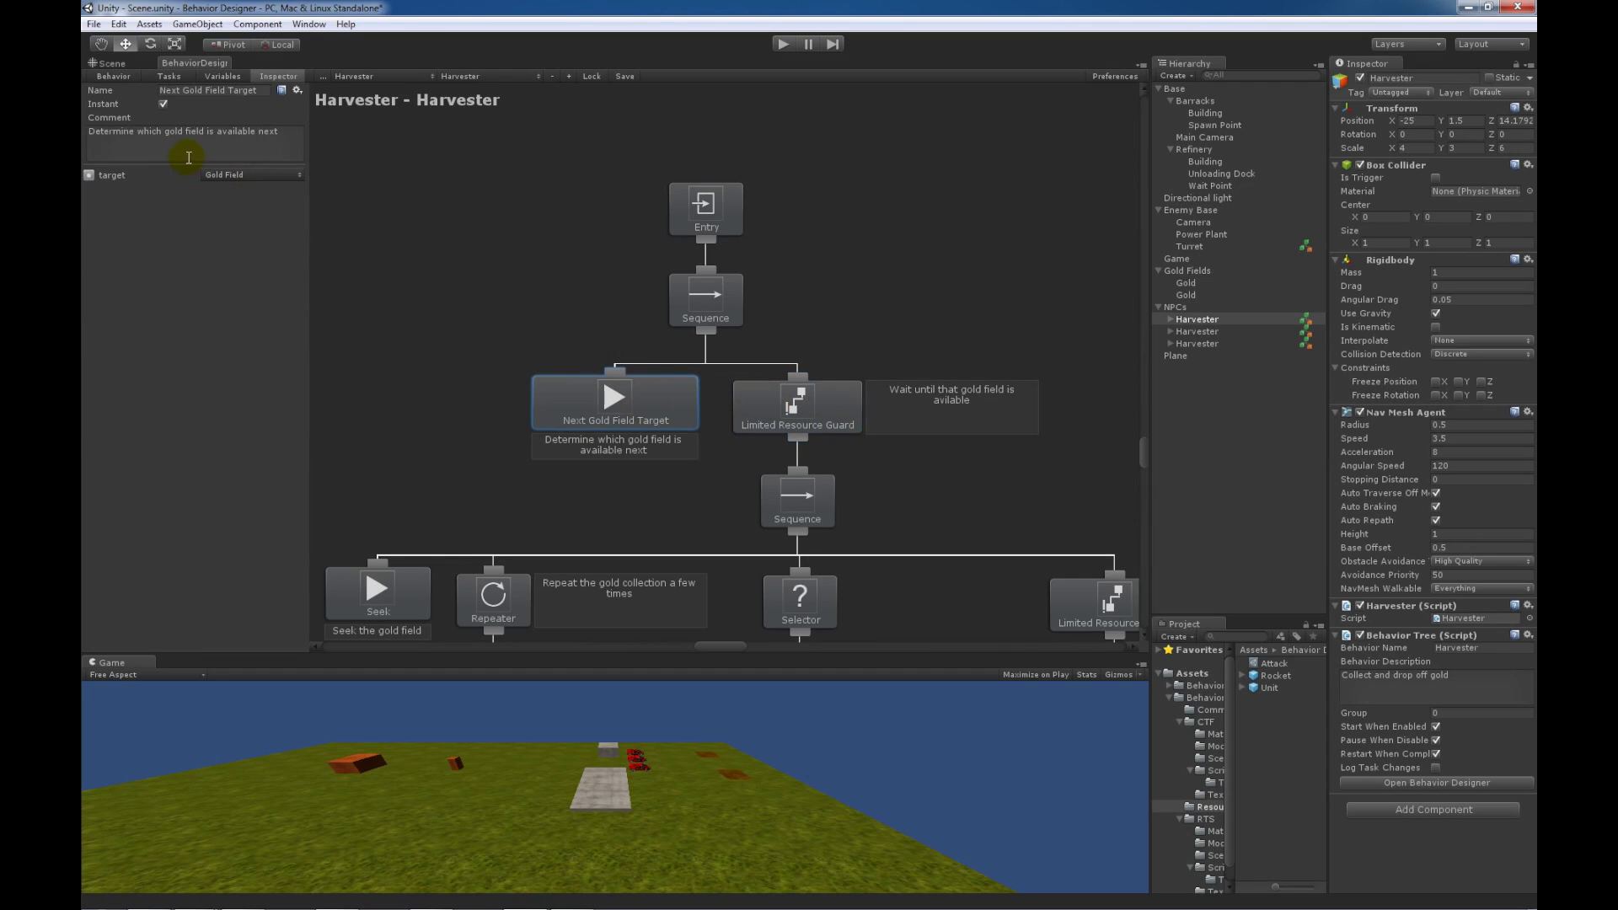
Step: Select the Limited Resource Guard task and view the harvesters and both gold fields in the scene before returning to the behavior tree
click(756, 401)
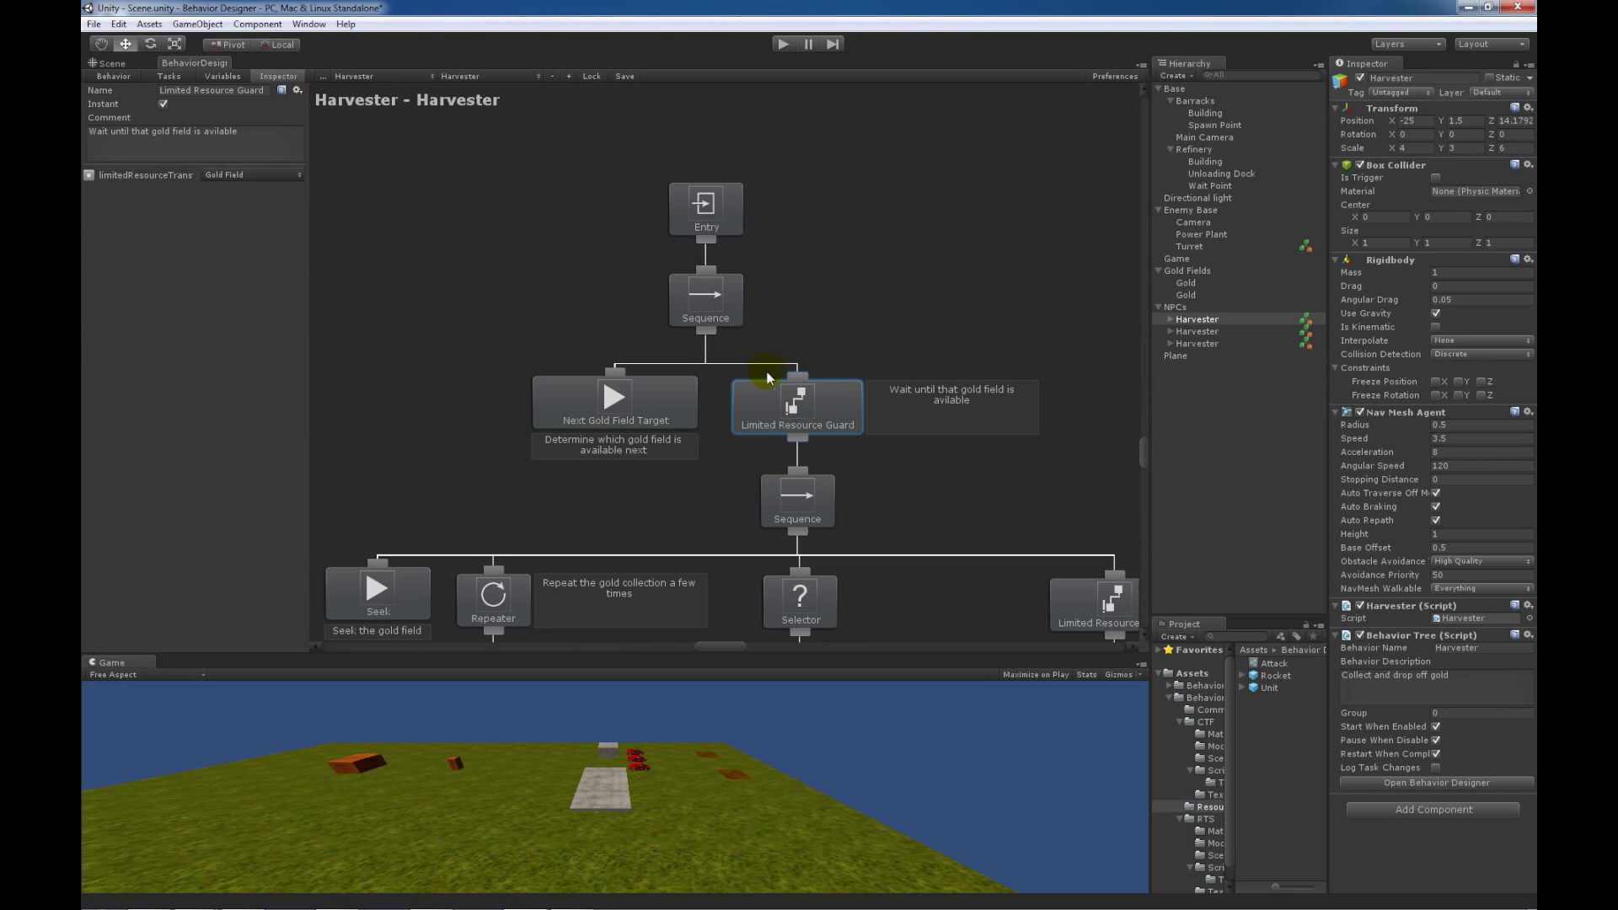
click(116, 64)
middle_drag(736, 335, 711, 414)
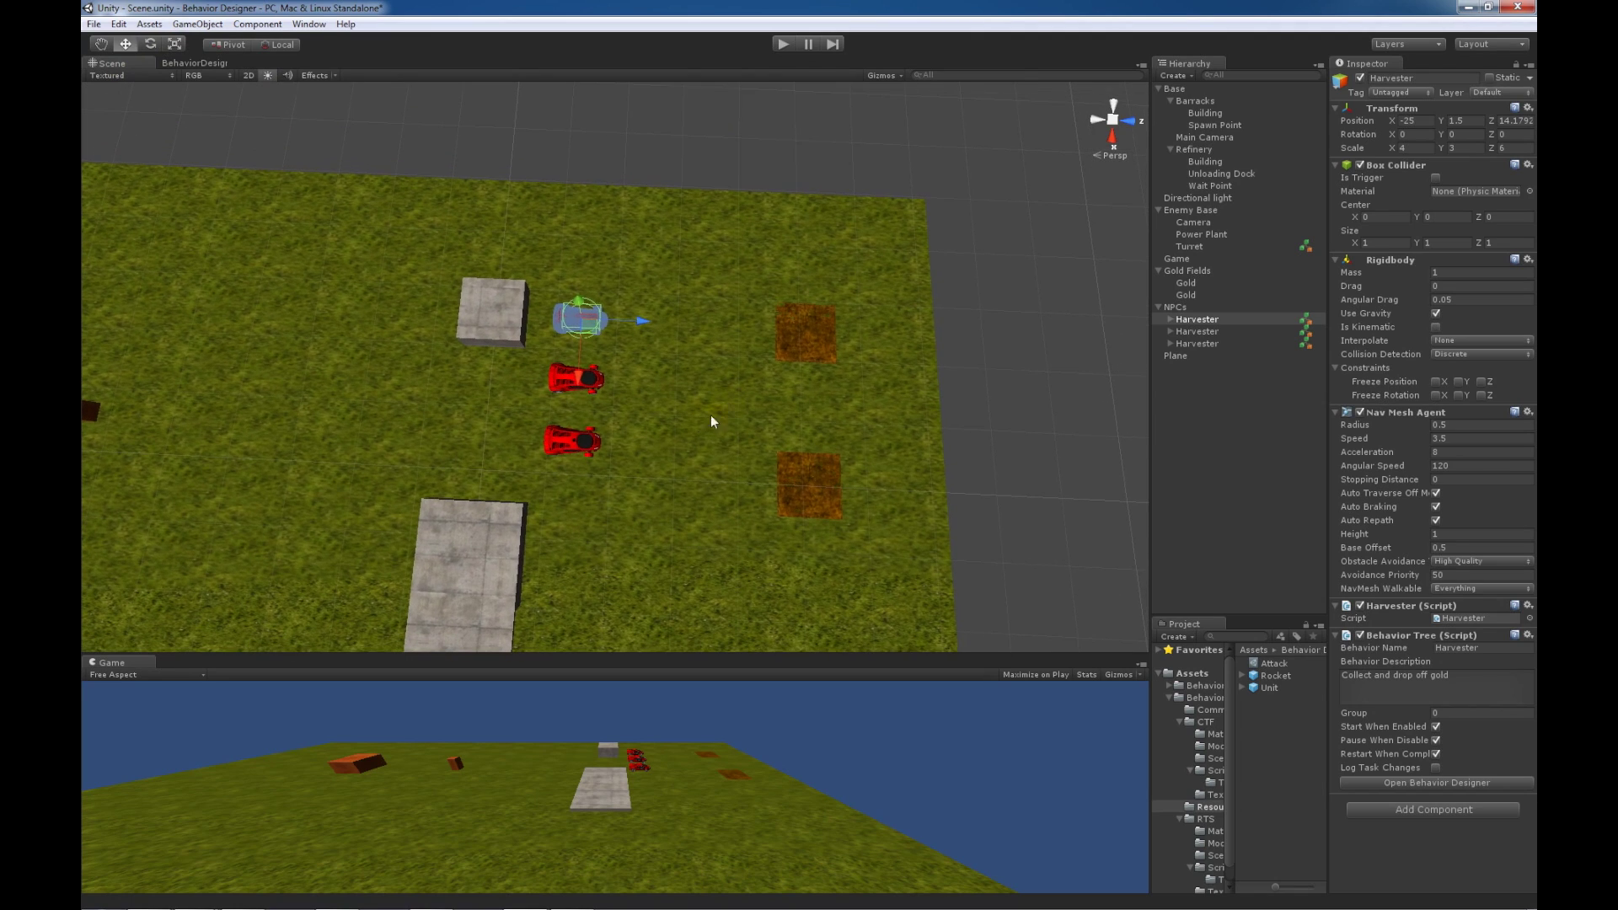
middle_drag(776, 544, 730, 521)
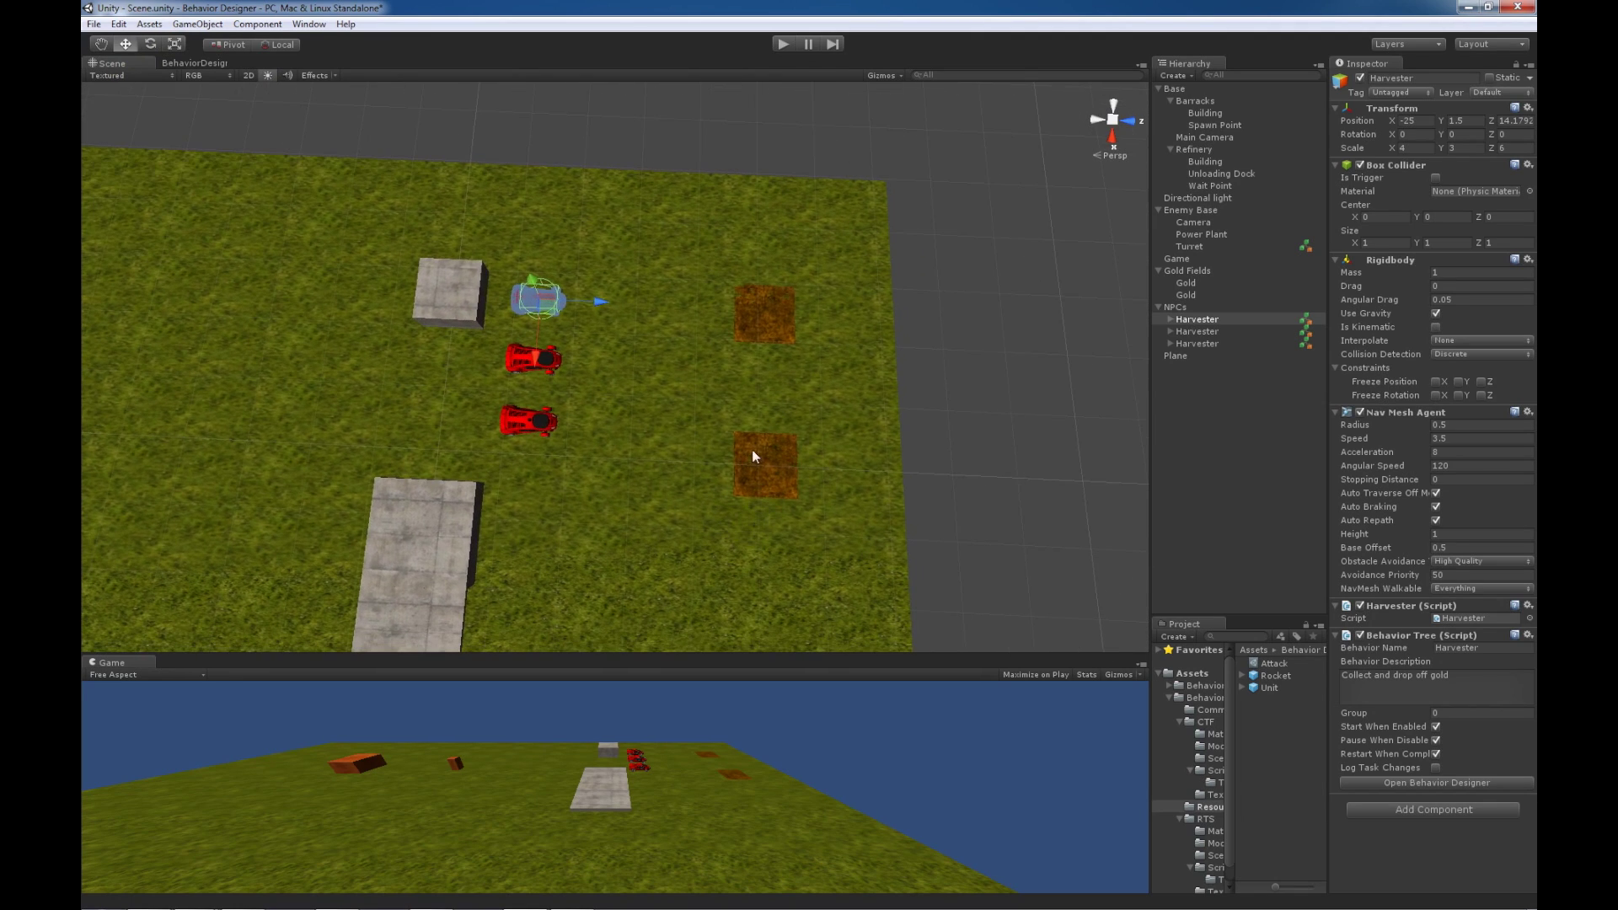
click(210, 63)
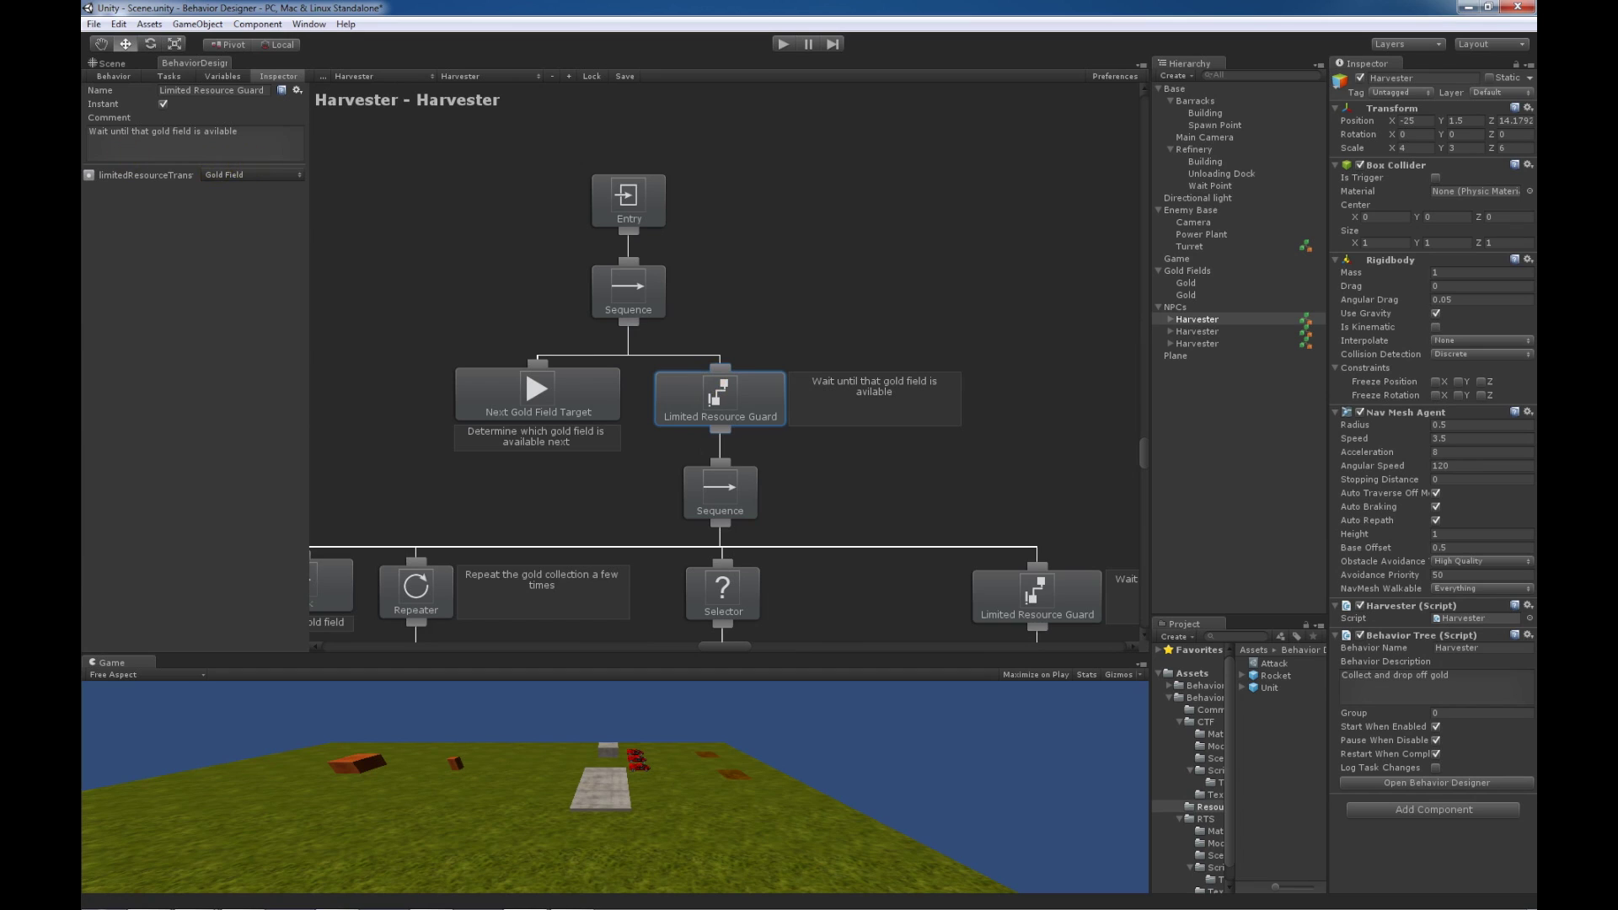
Step: Switch to Visual Studio and read how LimitedResourceGuard.cs finds the LimitedResource in OnStart and checks OccupiedBy in CanExecute
drag(0, 90, 978, 179)
click(514, 235)
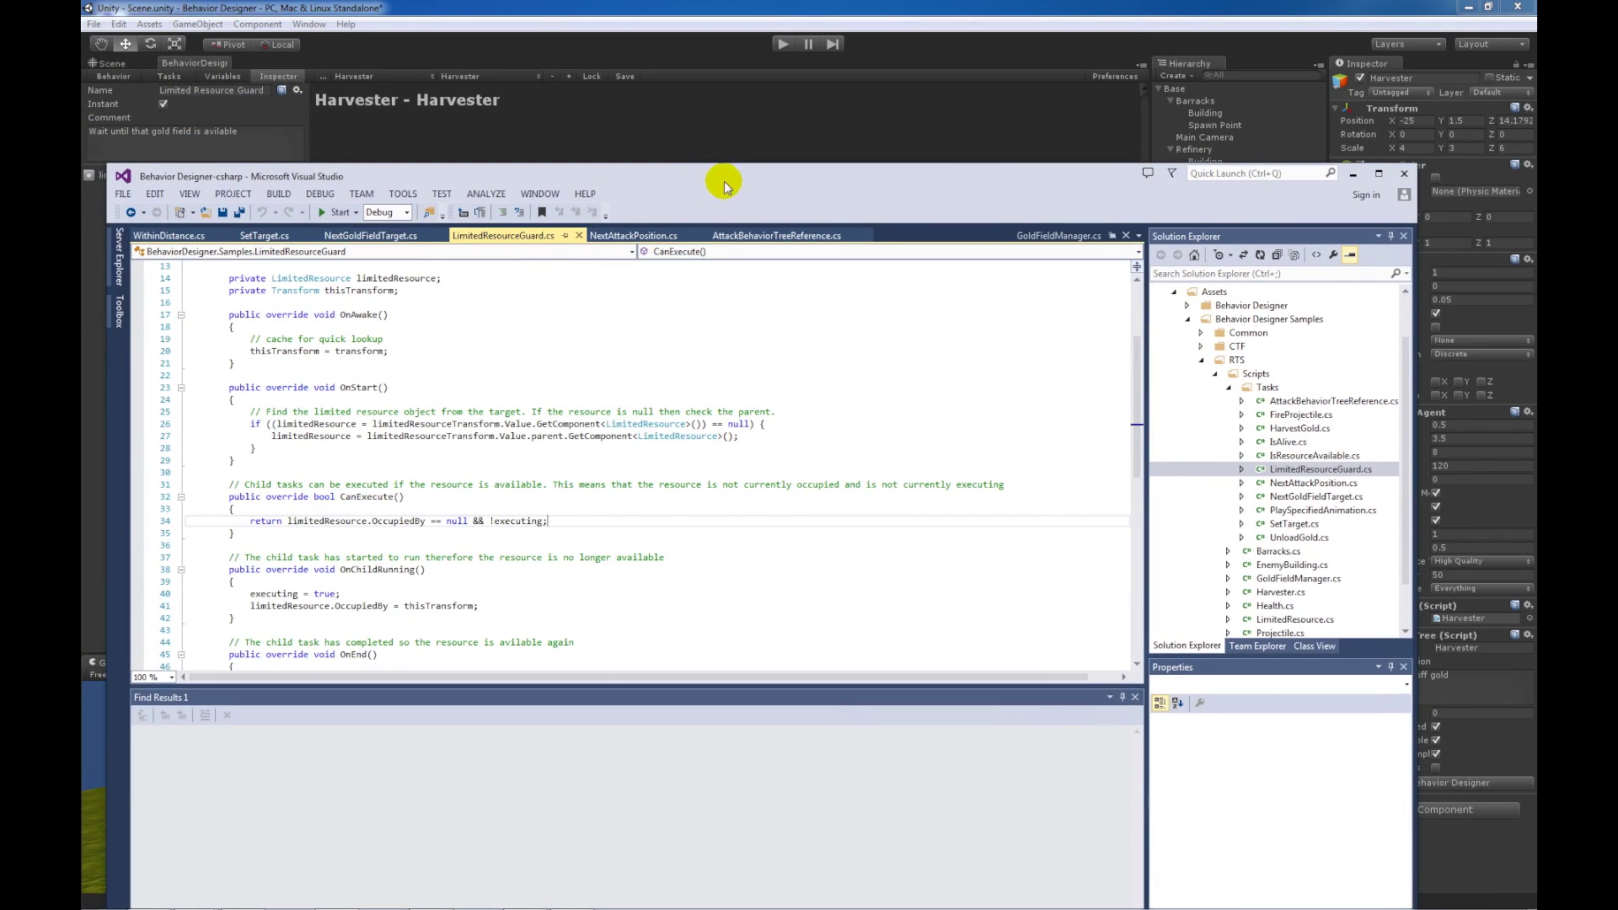
drag(726, 179, 767, 84)
click(474, 330)
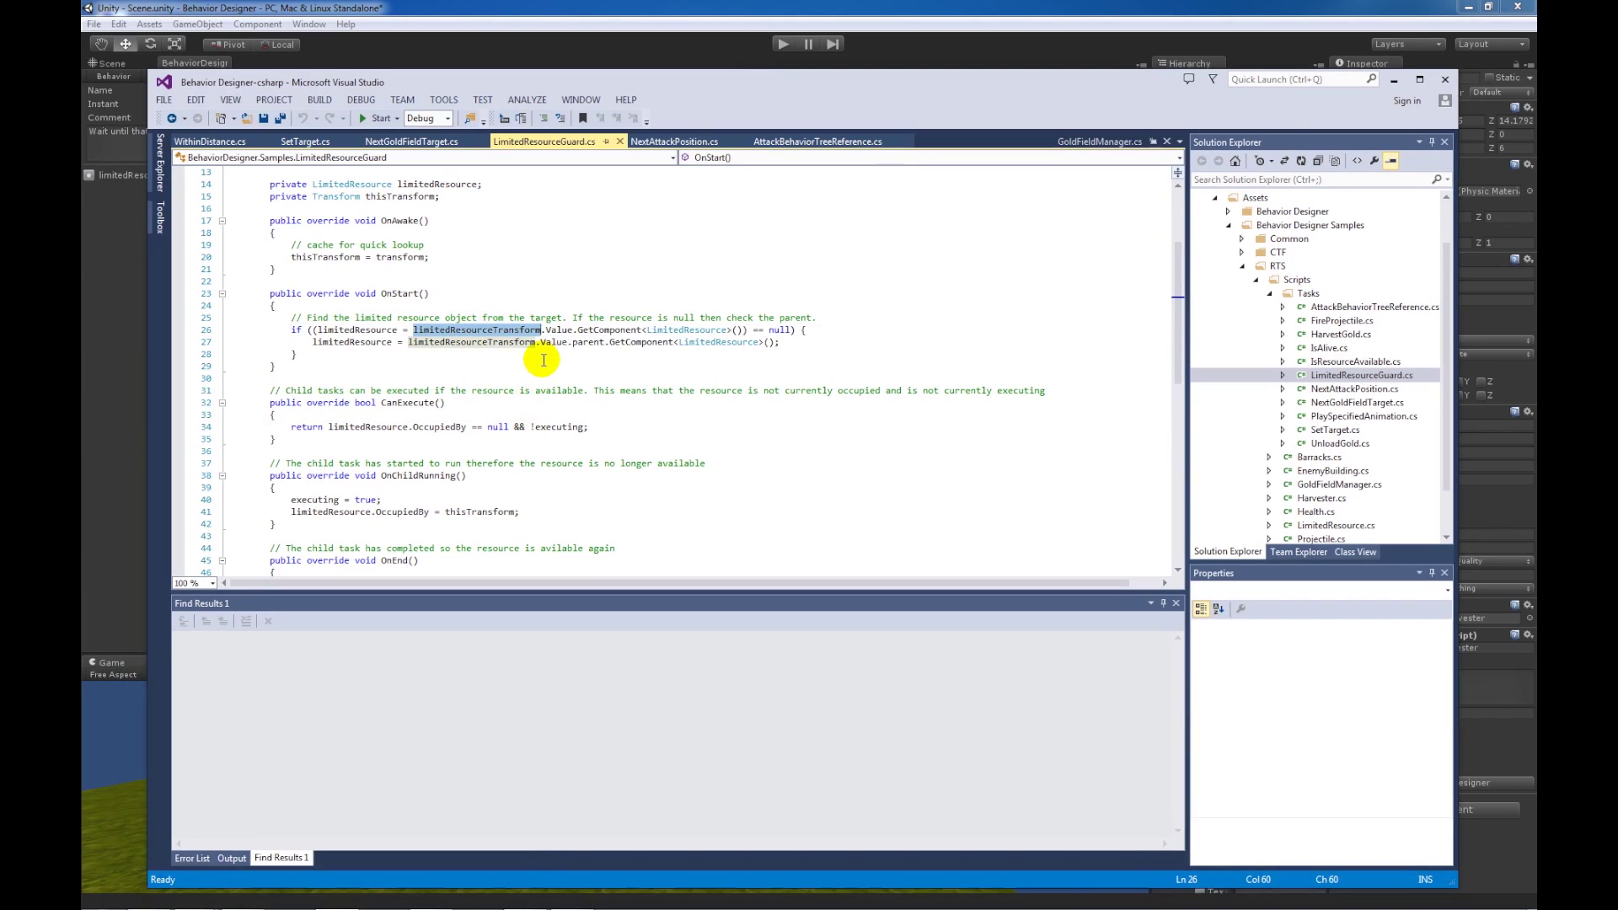
double_click(689, 330)
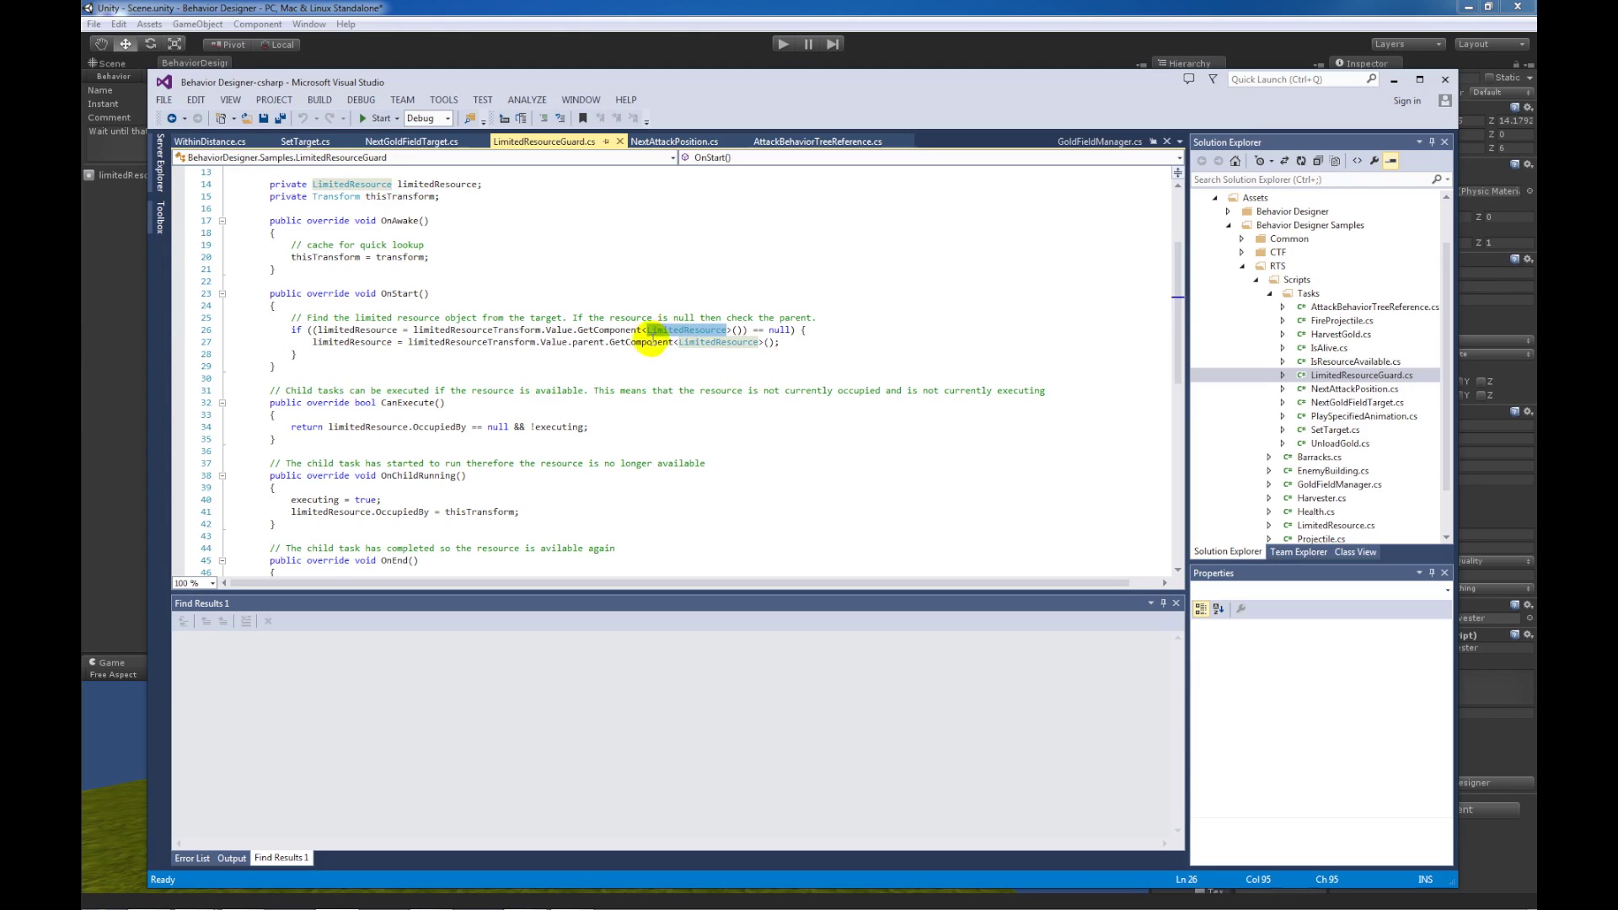
double_click(431, 427)
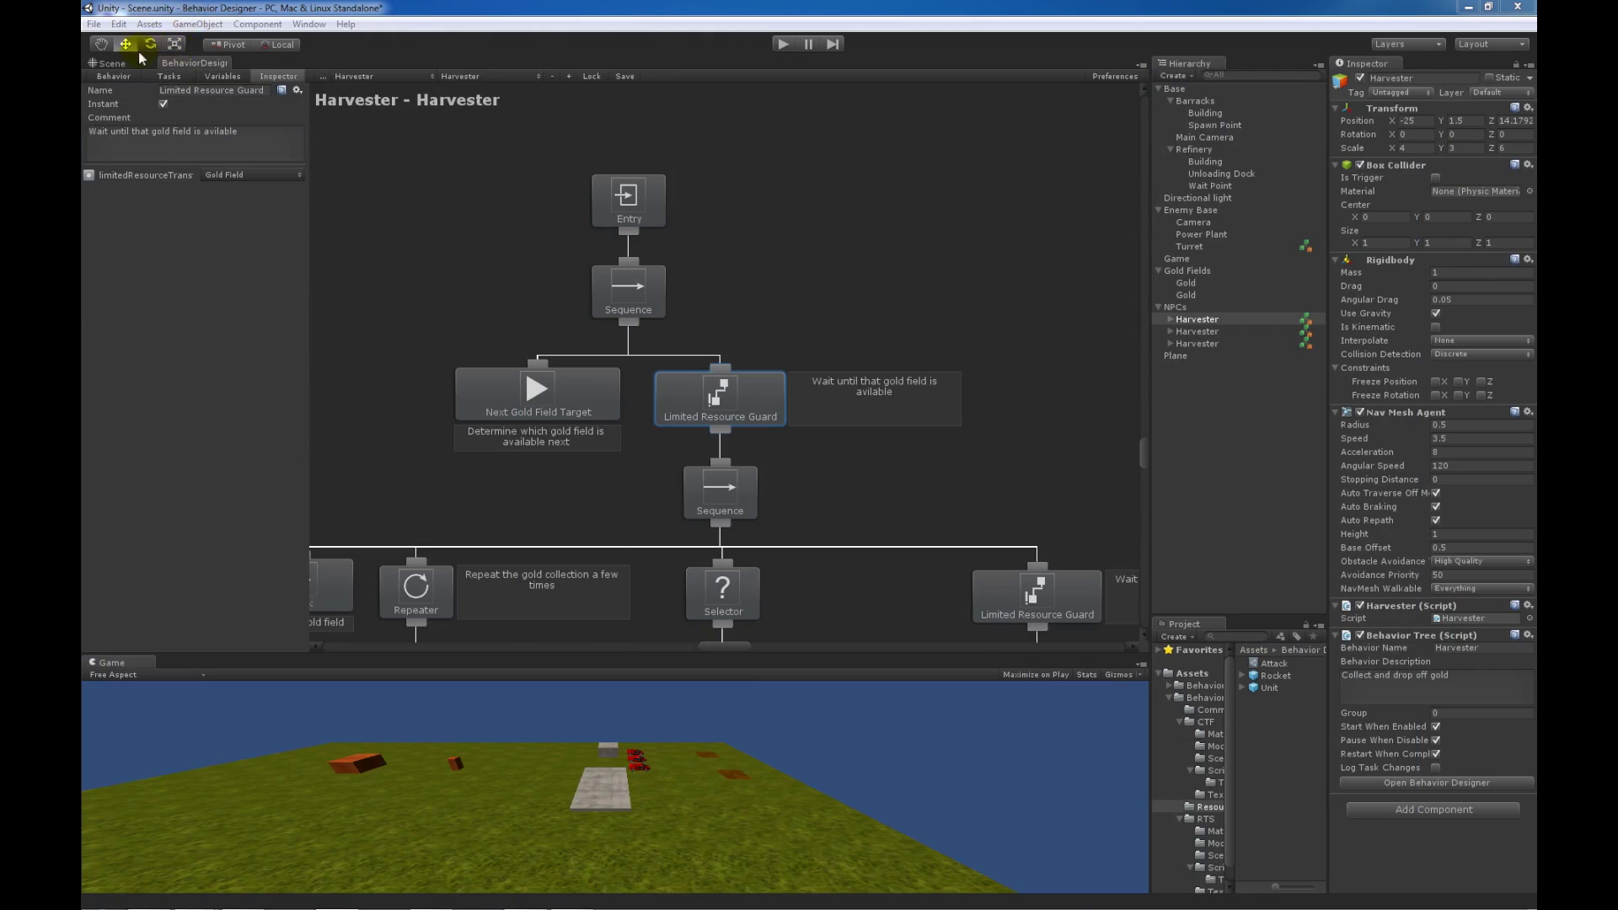
Step: Switch back to Unity and frame the first Gold object under Gold Fields in the scene to inspect its Limited Resource script
click(106, 63)
click(1186, 282)
key(f)
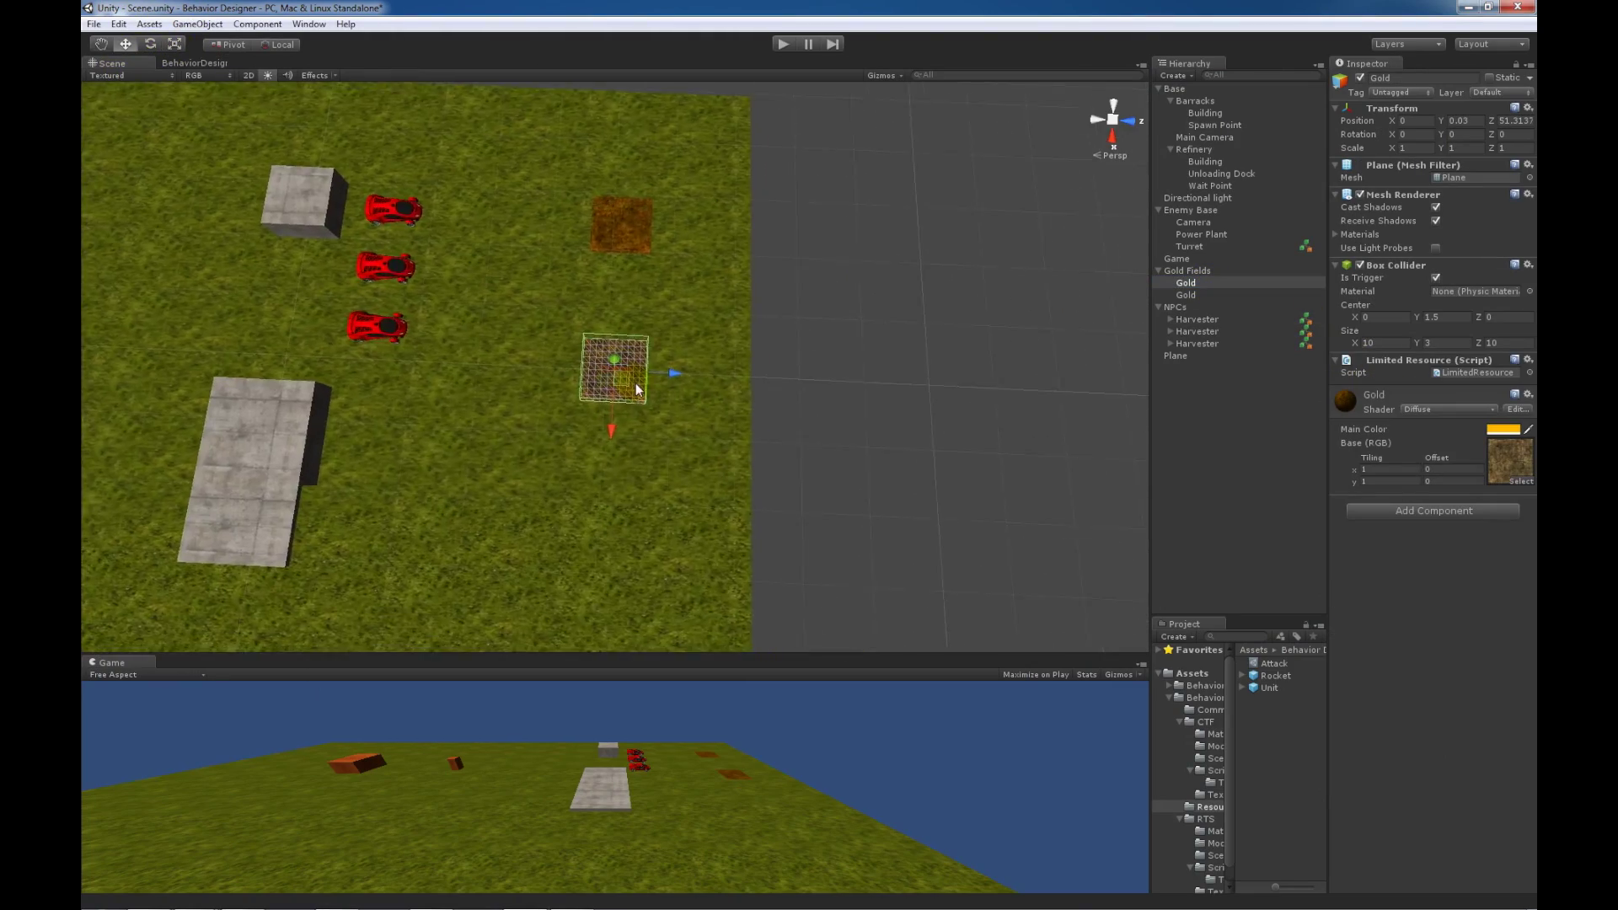
alt+drag(633, 498, 676, 556)
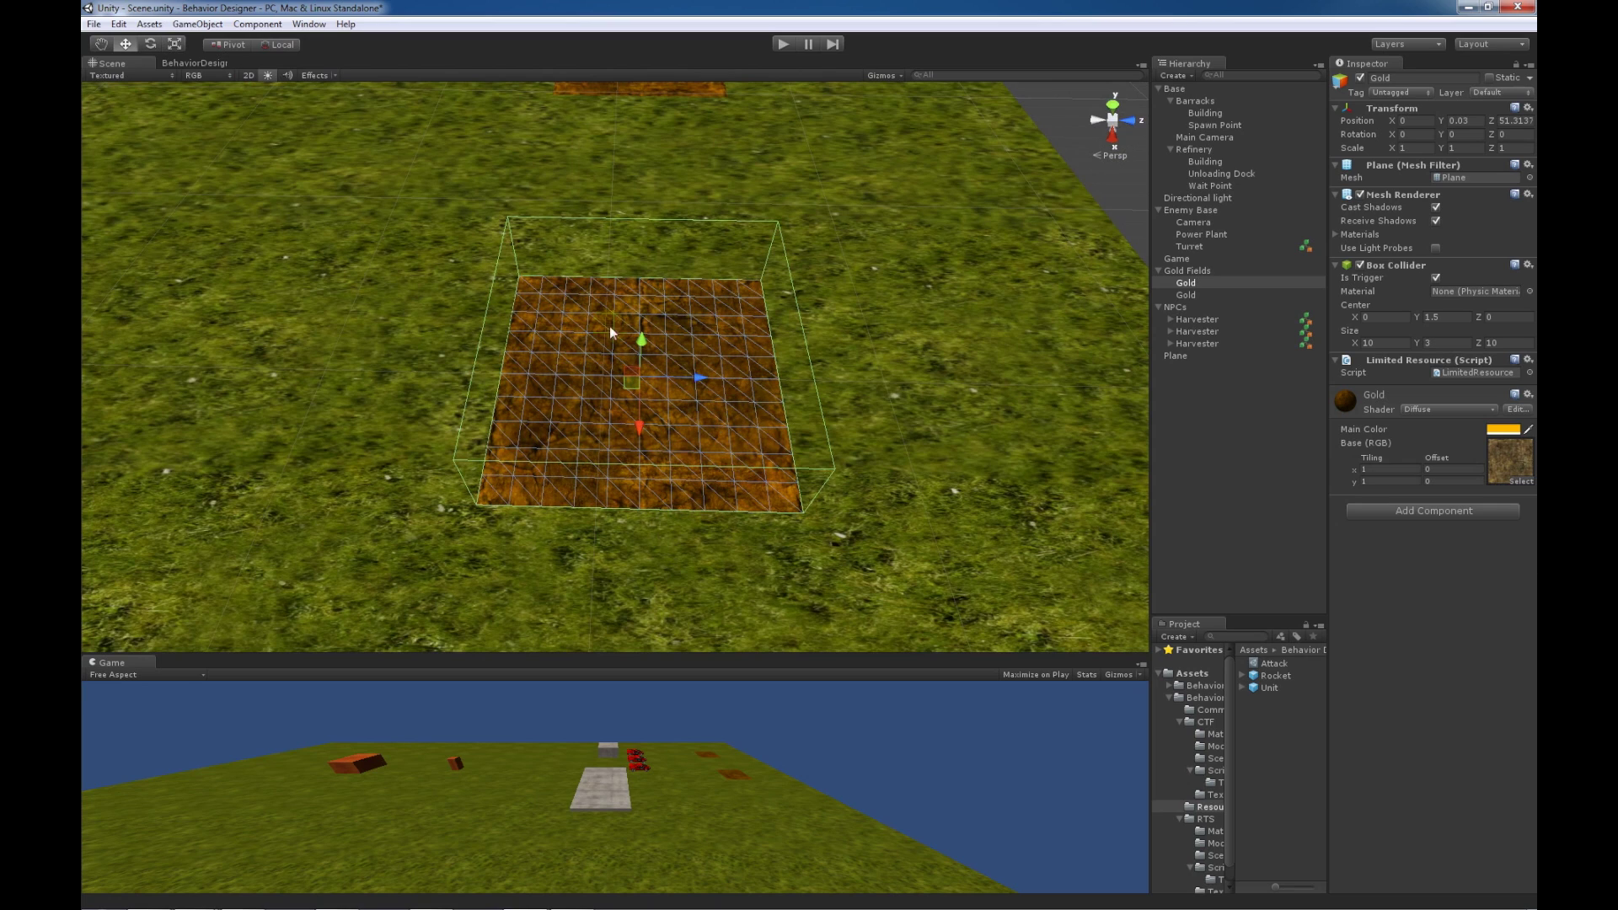
scroll(615, 330, up, 2)
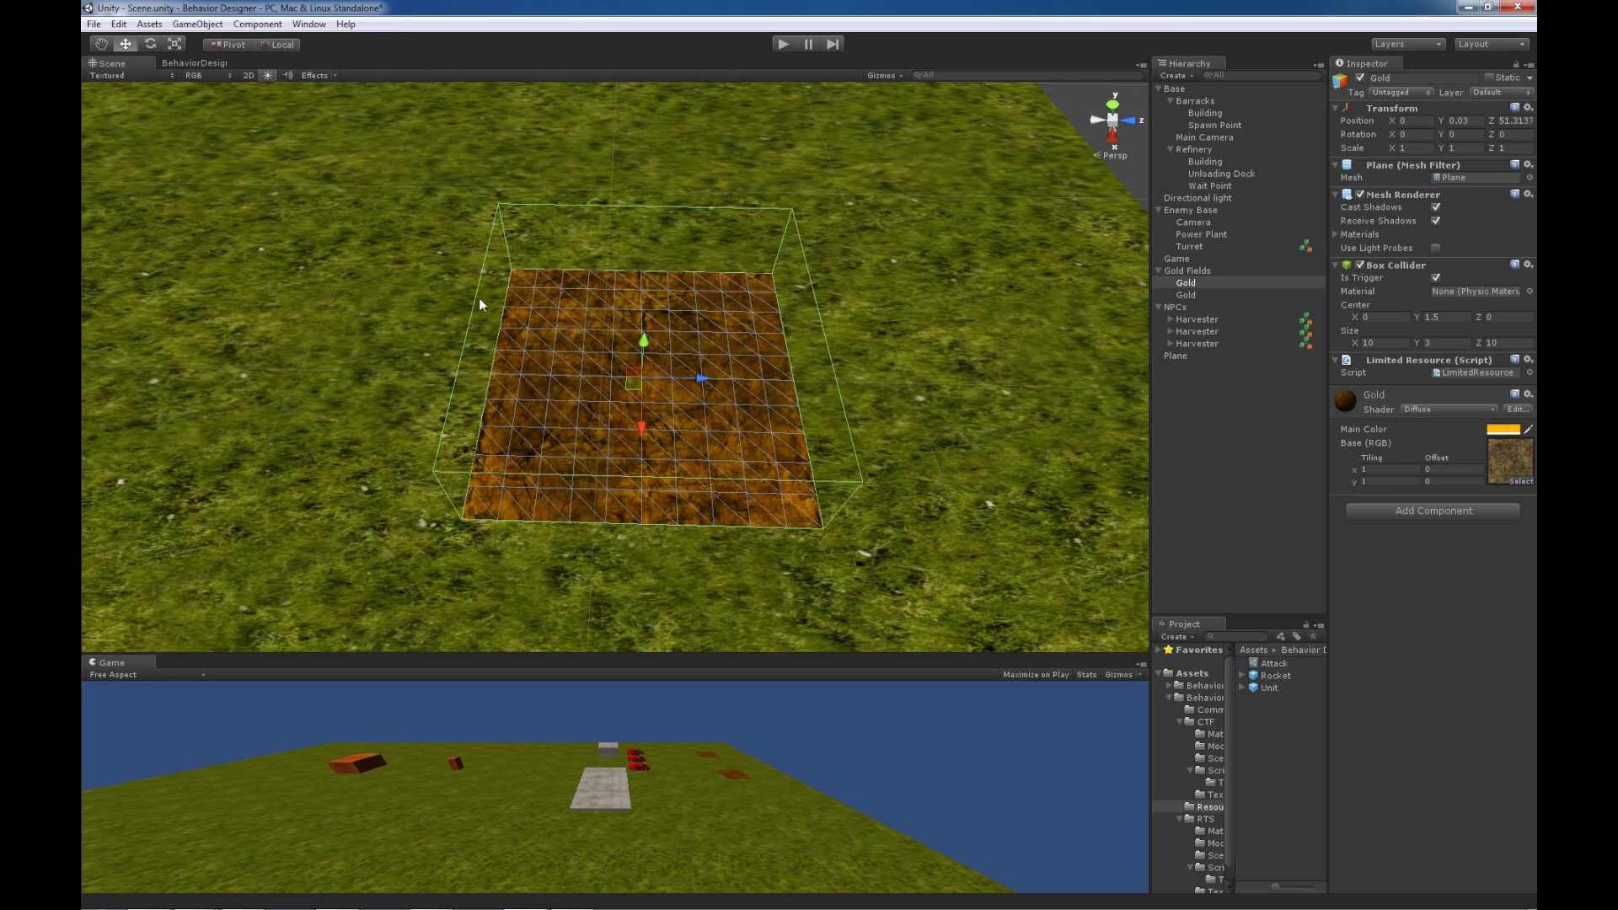
Step: Reopen the first Harvester's behavior tree and return to Visual Studio to examine the resource-occupation logic in LimitedResourceGuard.cs
click(188, 64)
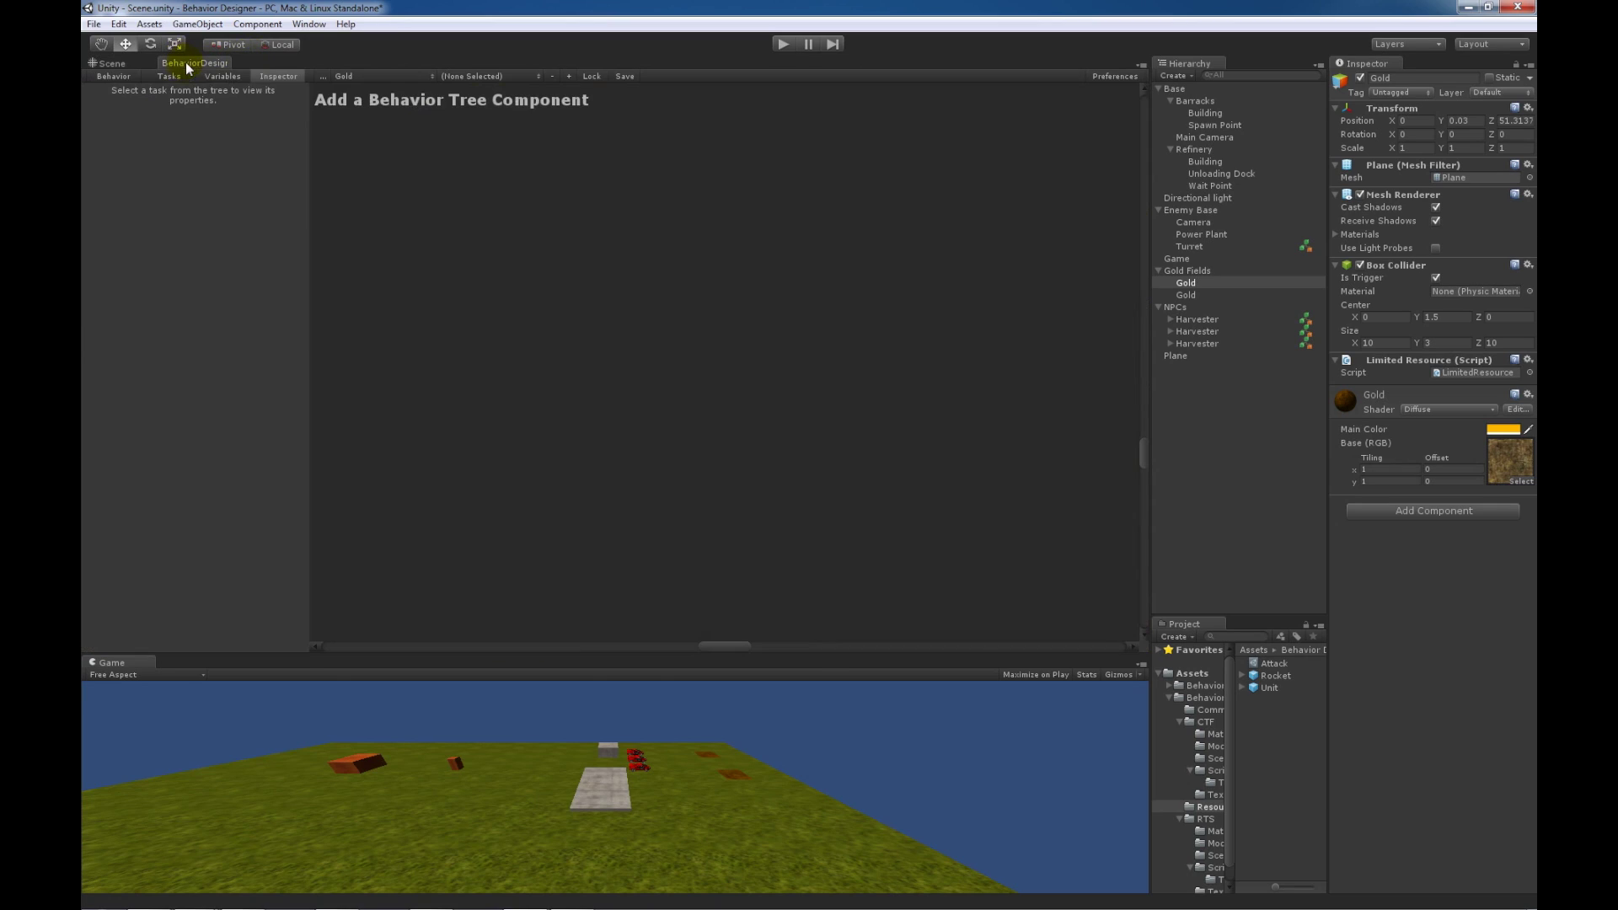
click(1222, 320)
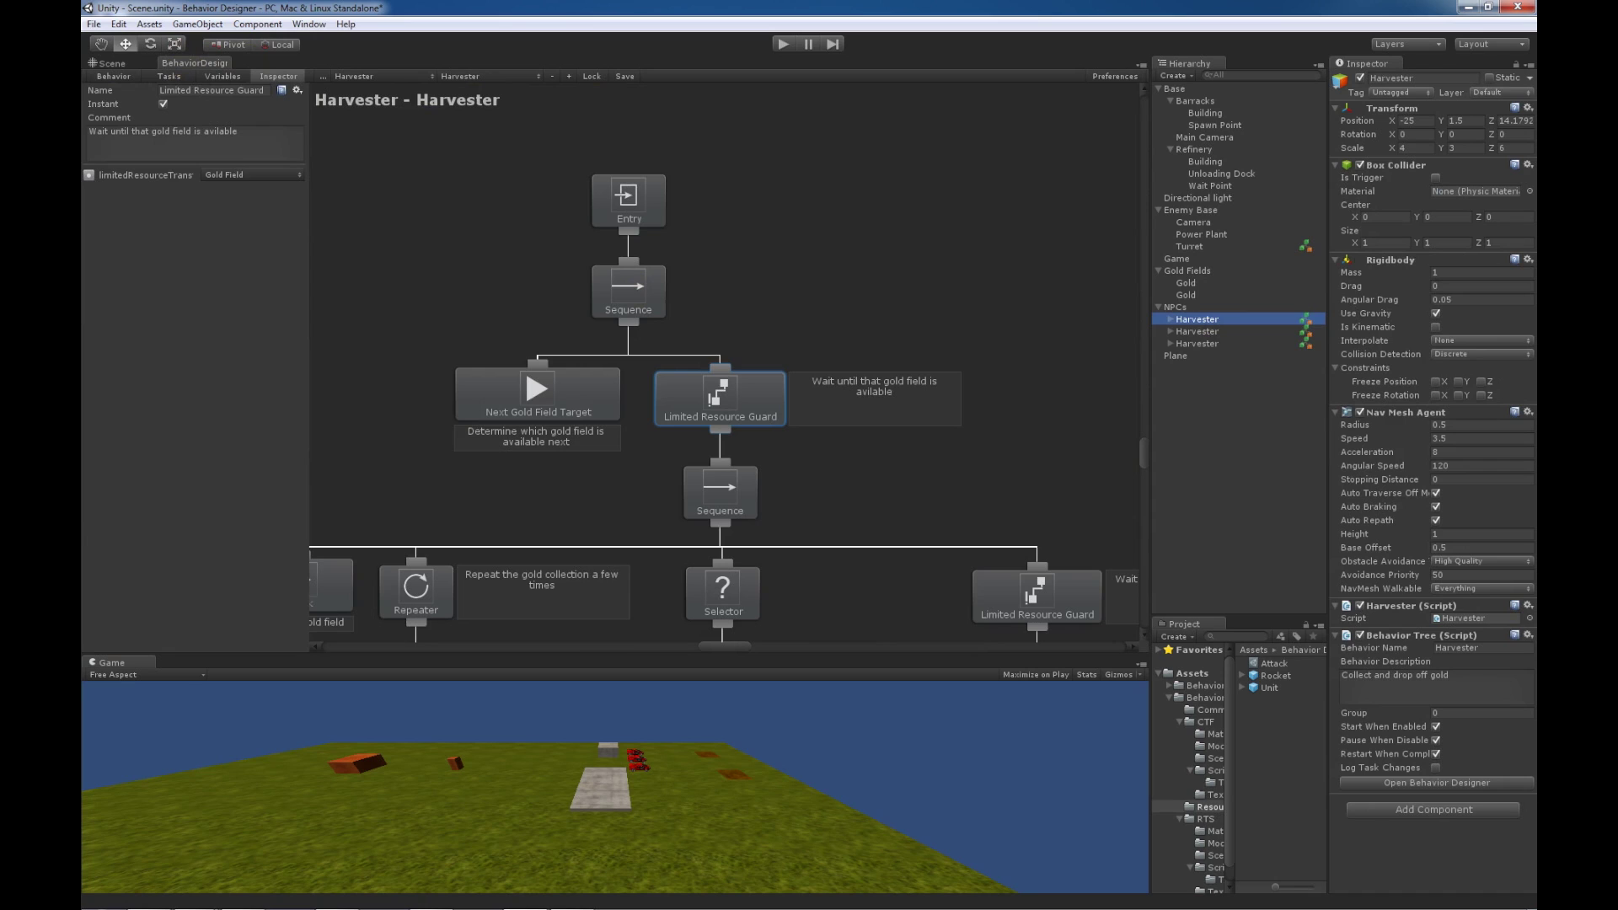
drag(81, 143, 929, 89)
drag(503, 419, 373, 424)
click(556, 456)
double_click(552, 421)
click(550, 469)
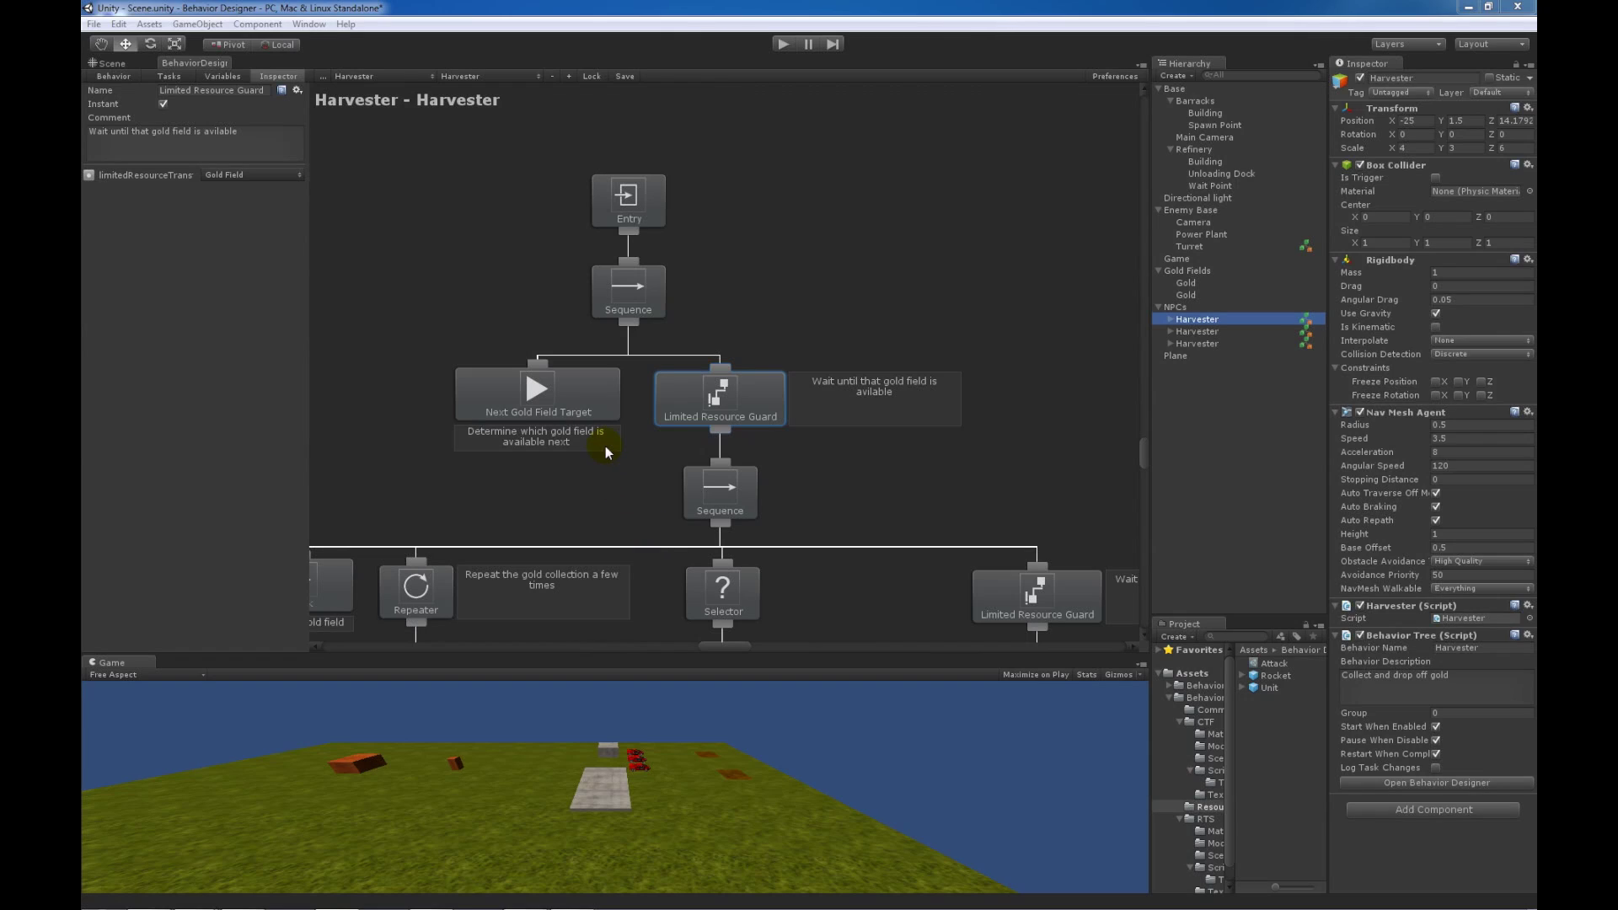
Step: Back in Unity, compare the Gold Field variable used by Next Gold Field Target, Limited Resource Guard and the gold field Seek task
click(567, 396)
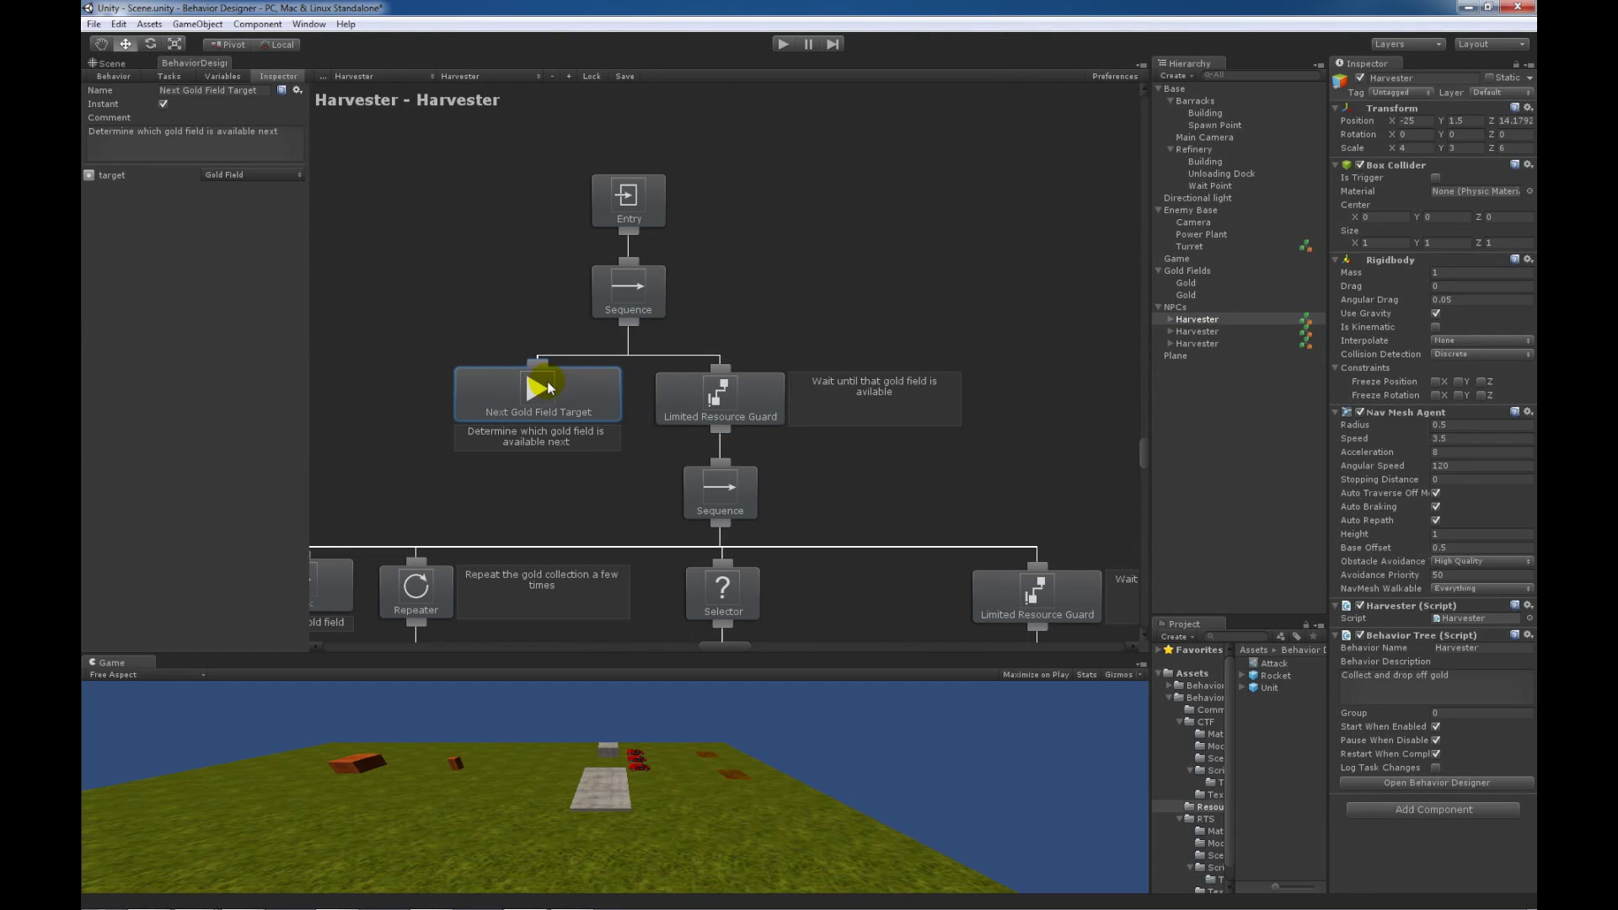
click(698, 400)
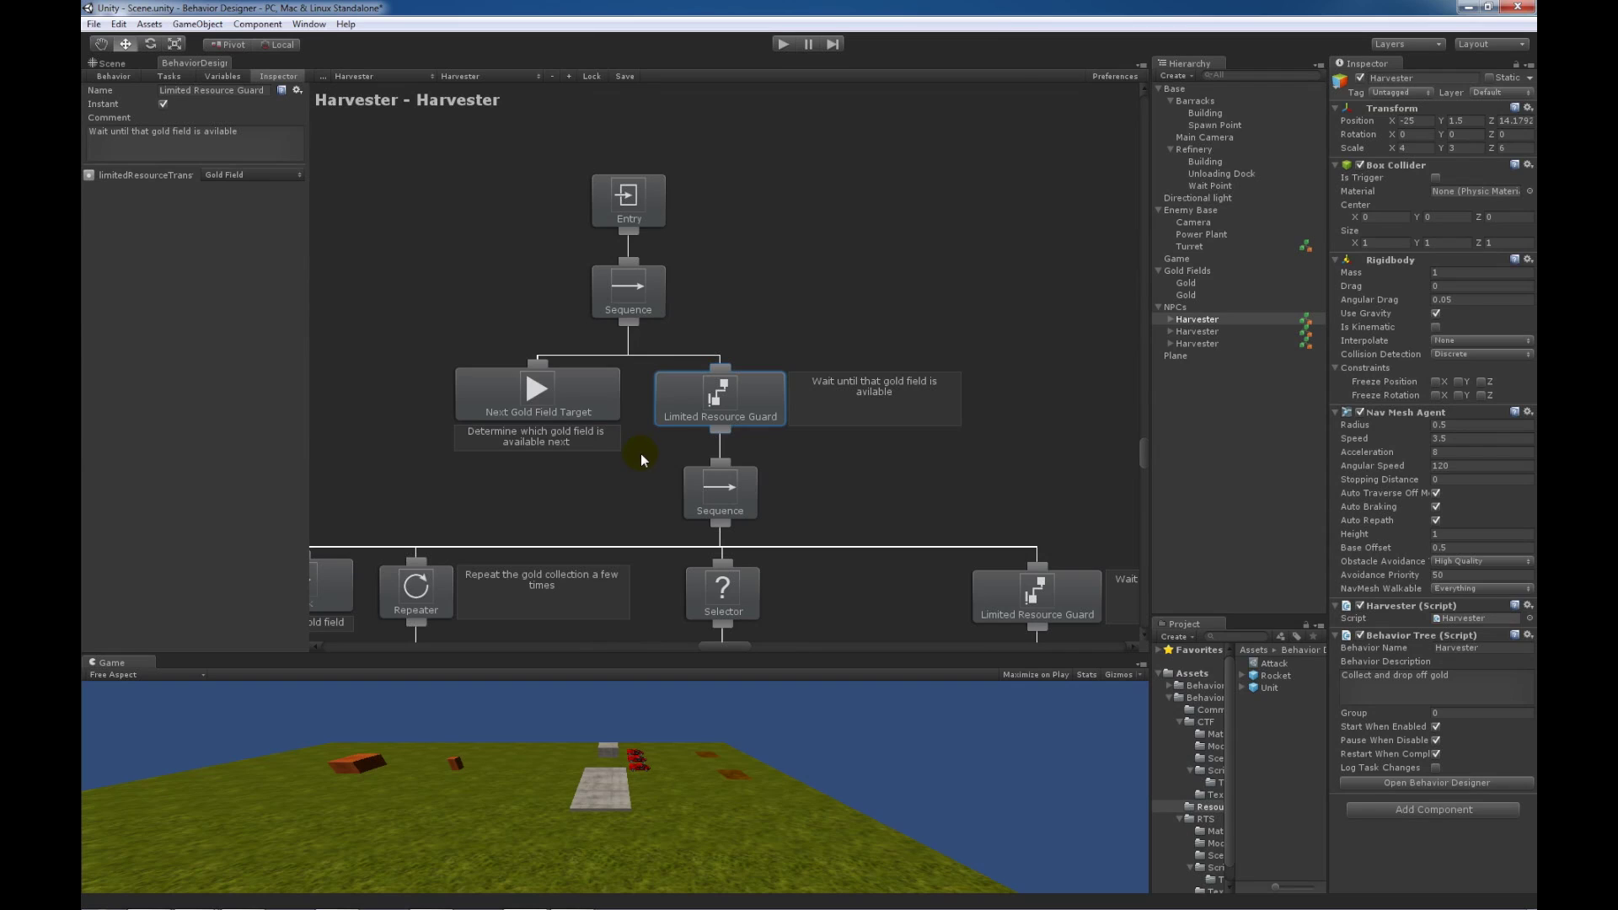
middle_drag(641, 453, 706, 371)
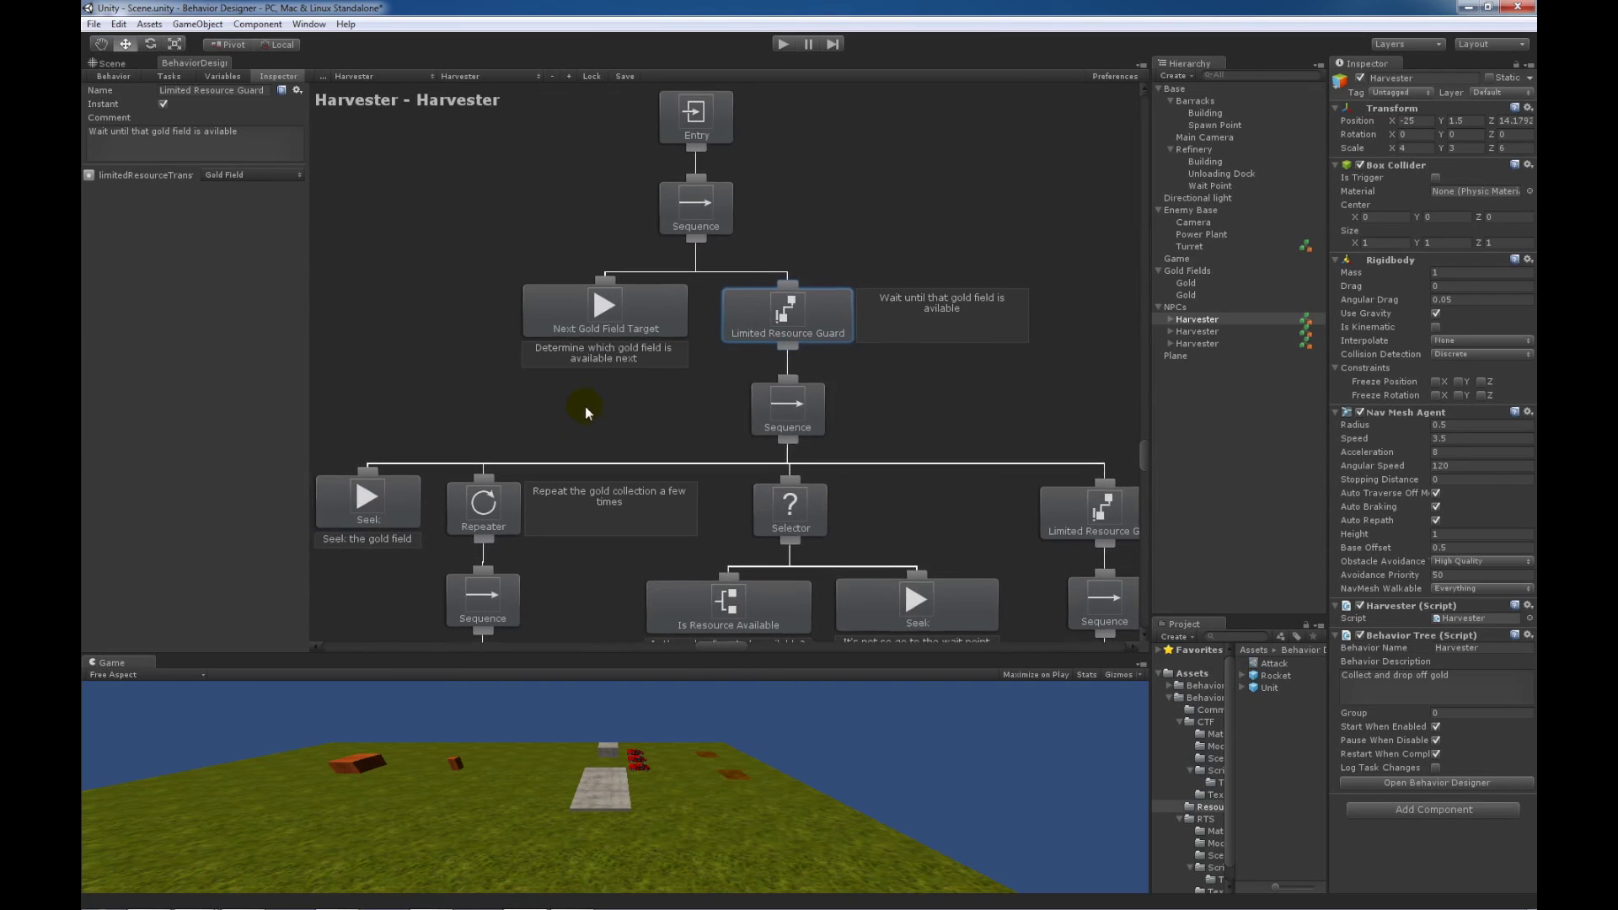
middle_drag(585, 408, 711, 405)
click(526, 466)
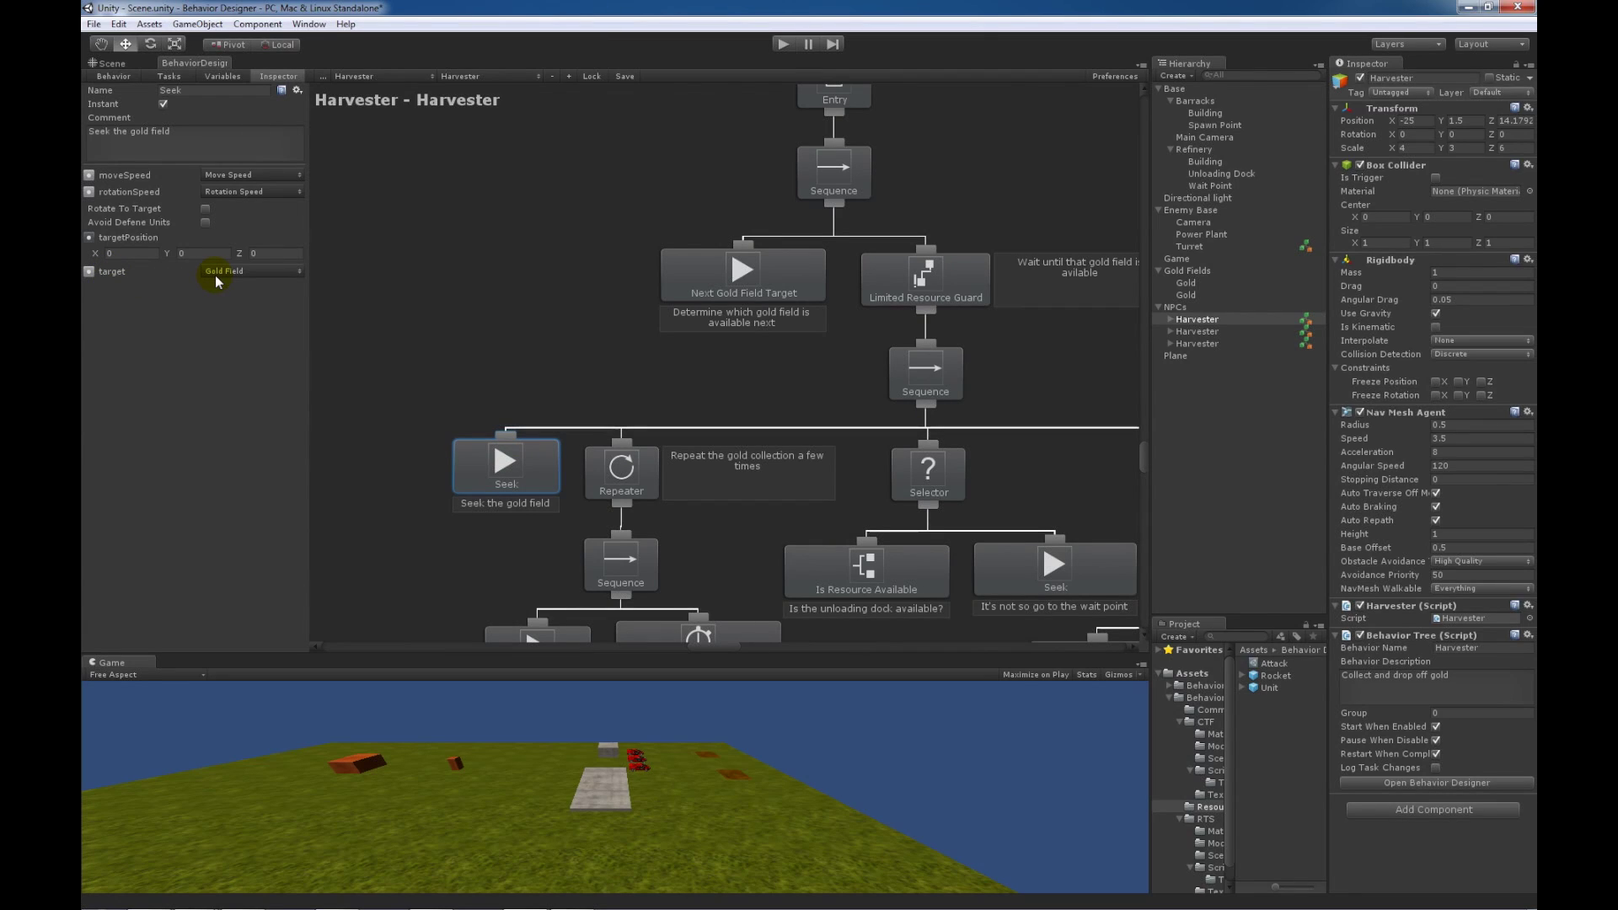
click(771, 272)
click(971, 271)
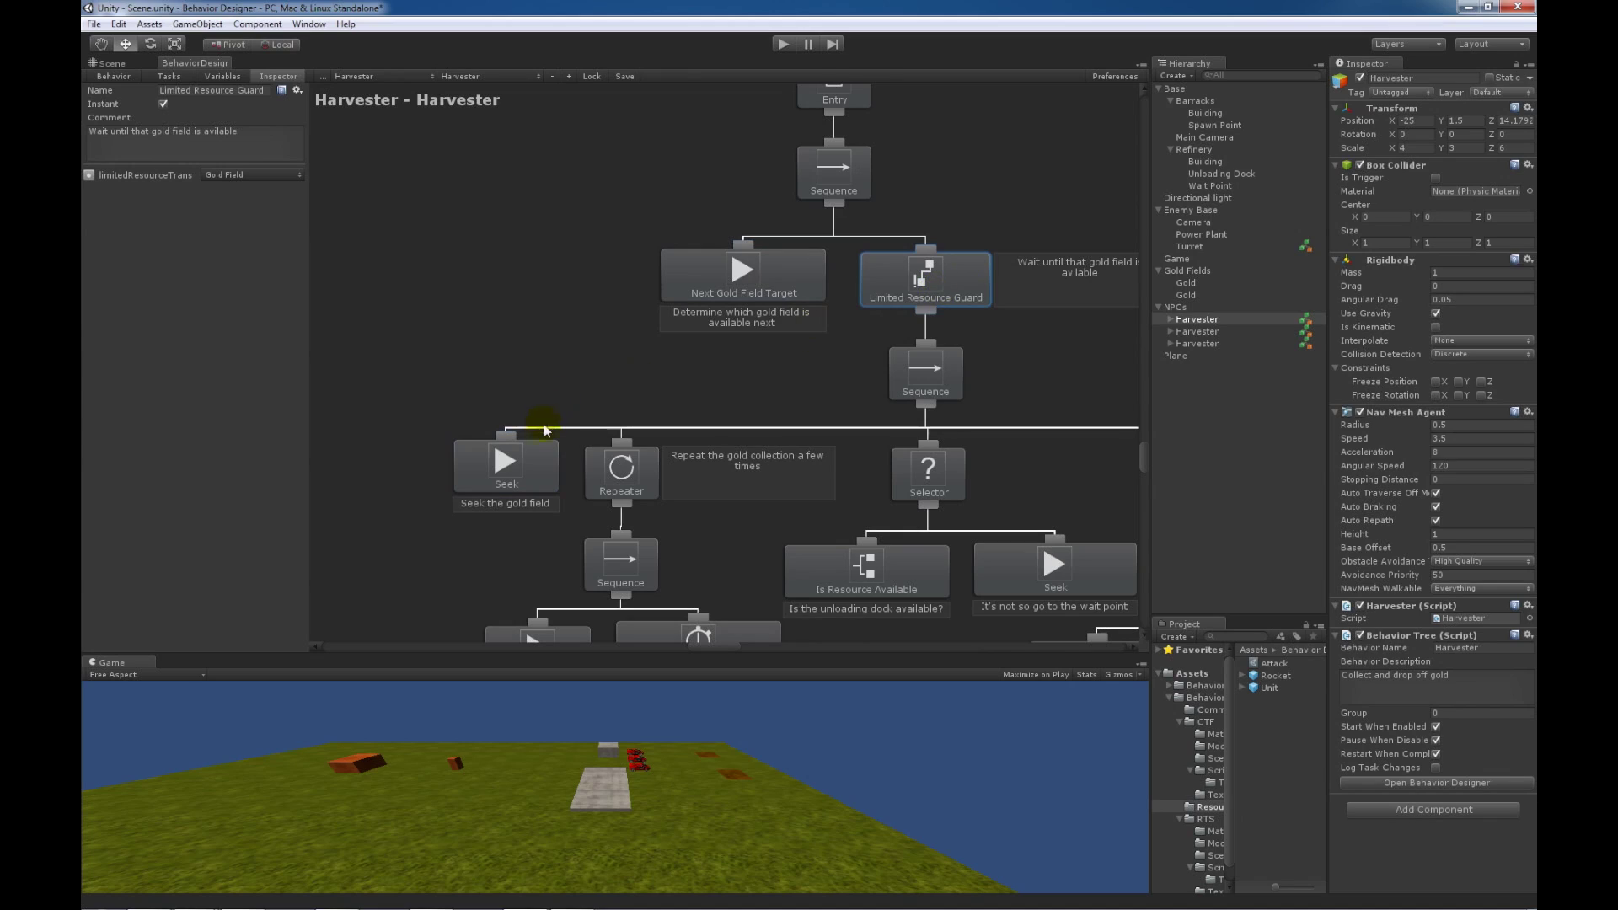
click(532, 467)
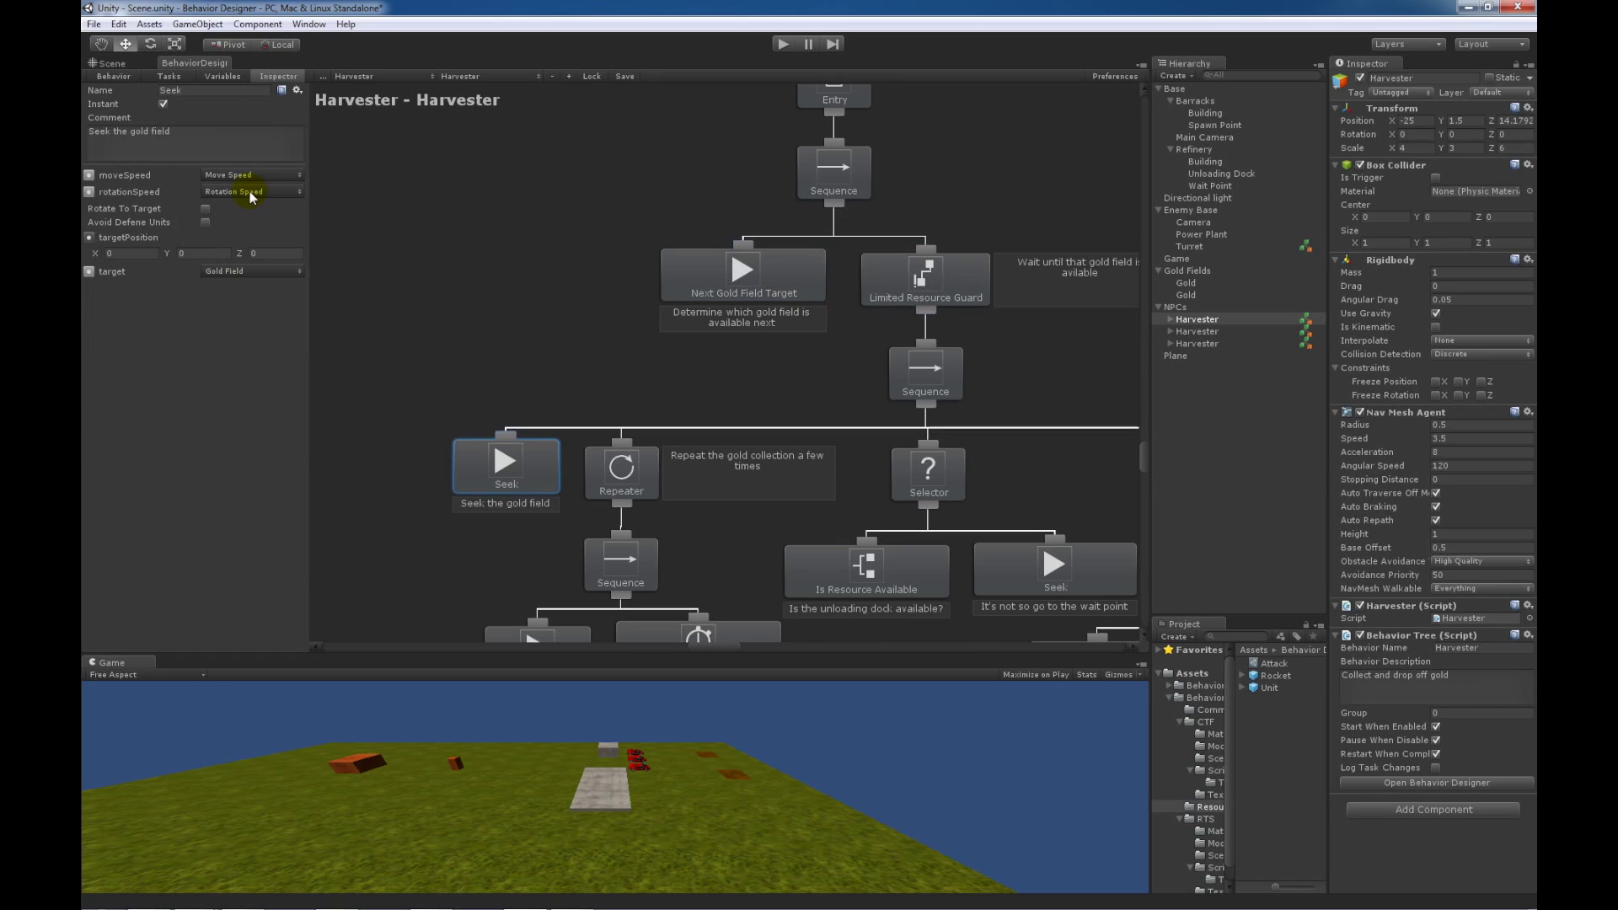
Step: Compare the Seek tasks for the gold field, wait point and unloading dock with the shared Move Speed and Rotation Speed variables
middle_drag(904, 481, 787, 402)
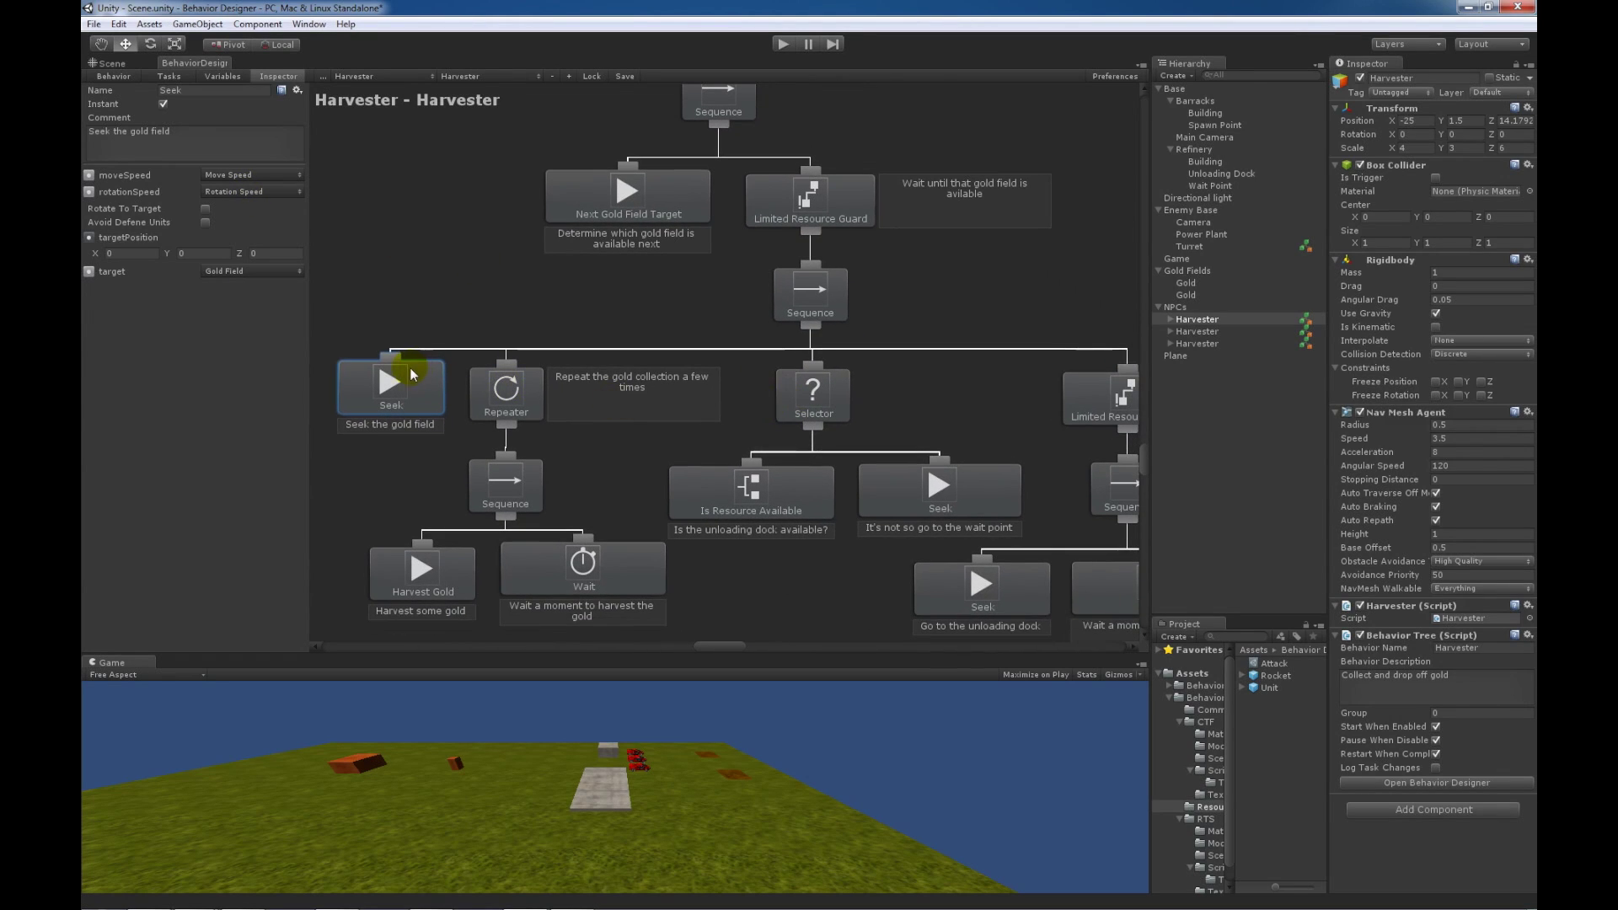
click(969, 489)
click(973, 582)
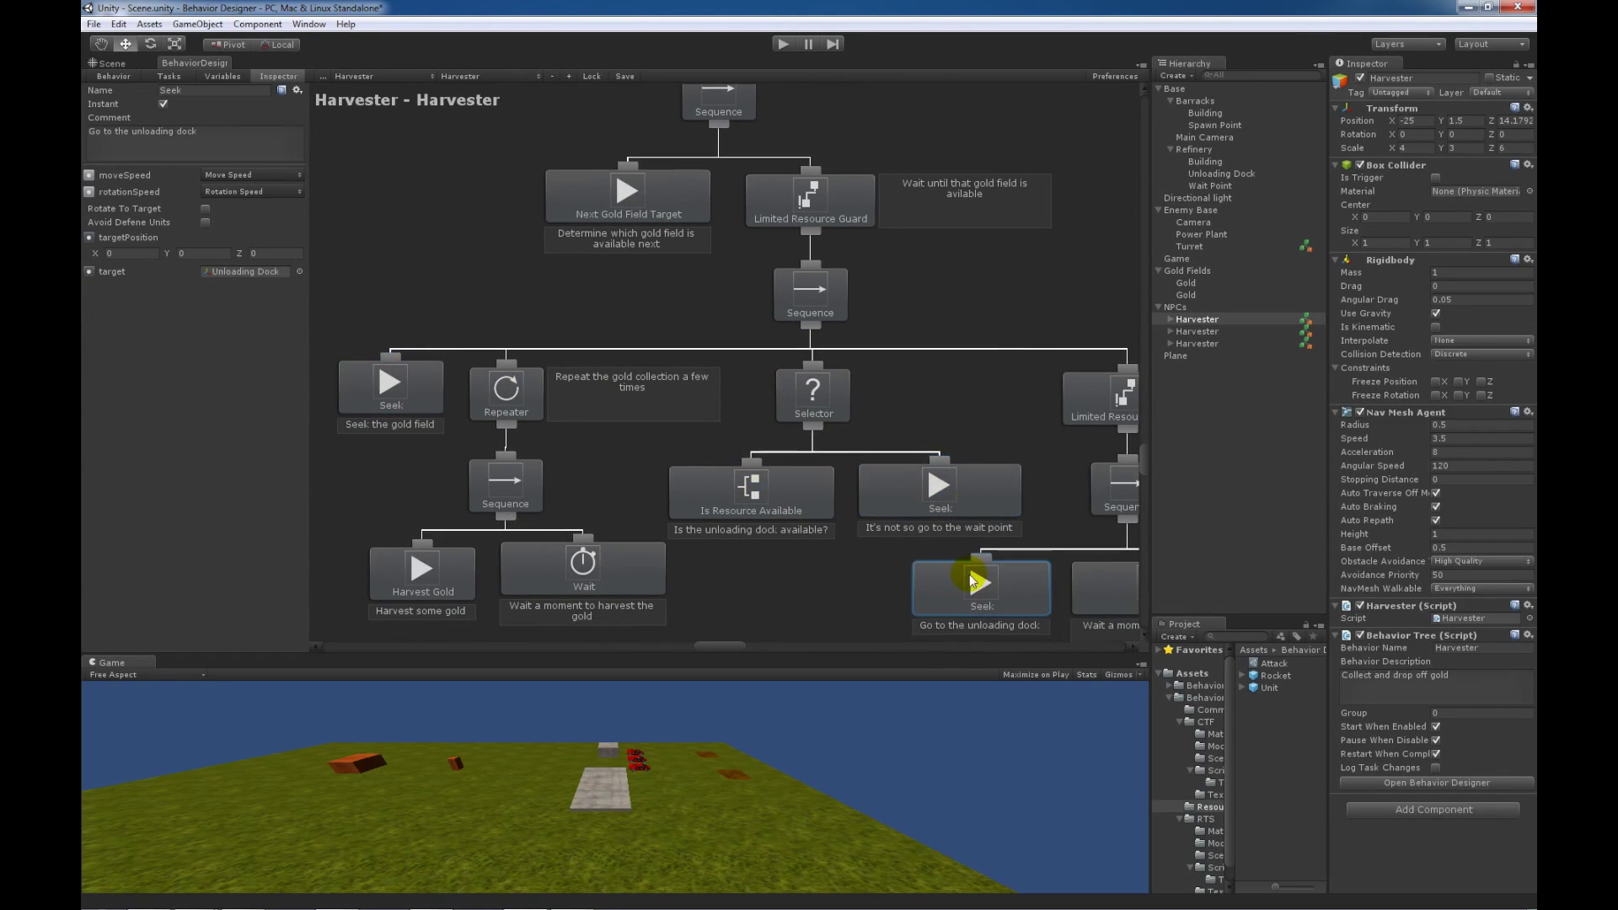
click(406, 398)
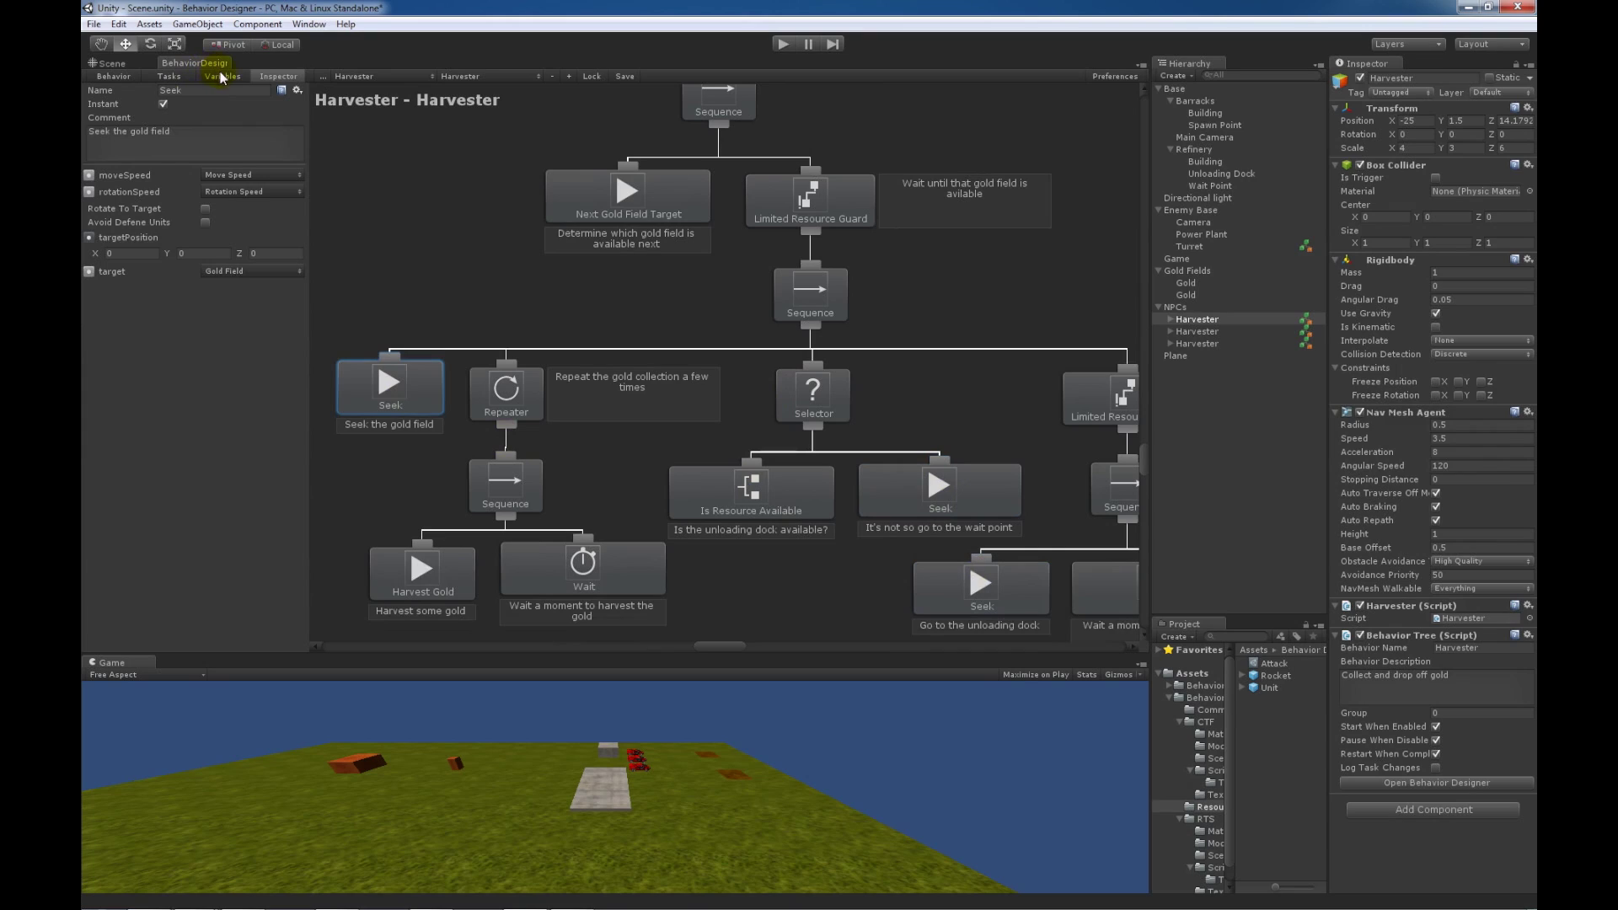
click(222, 77)
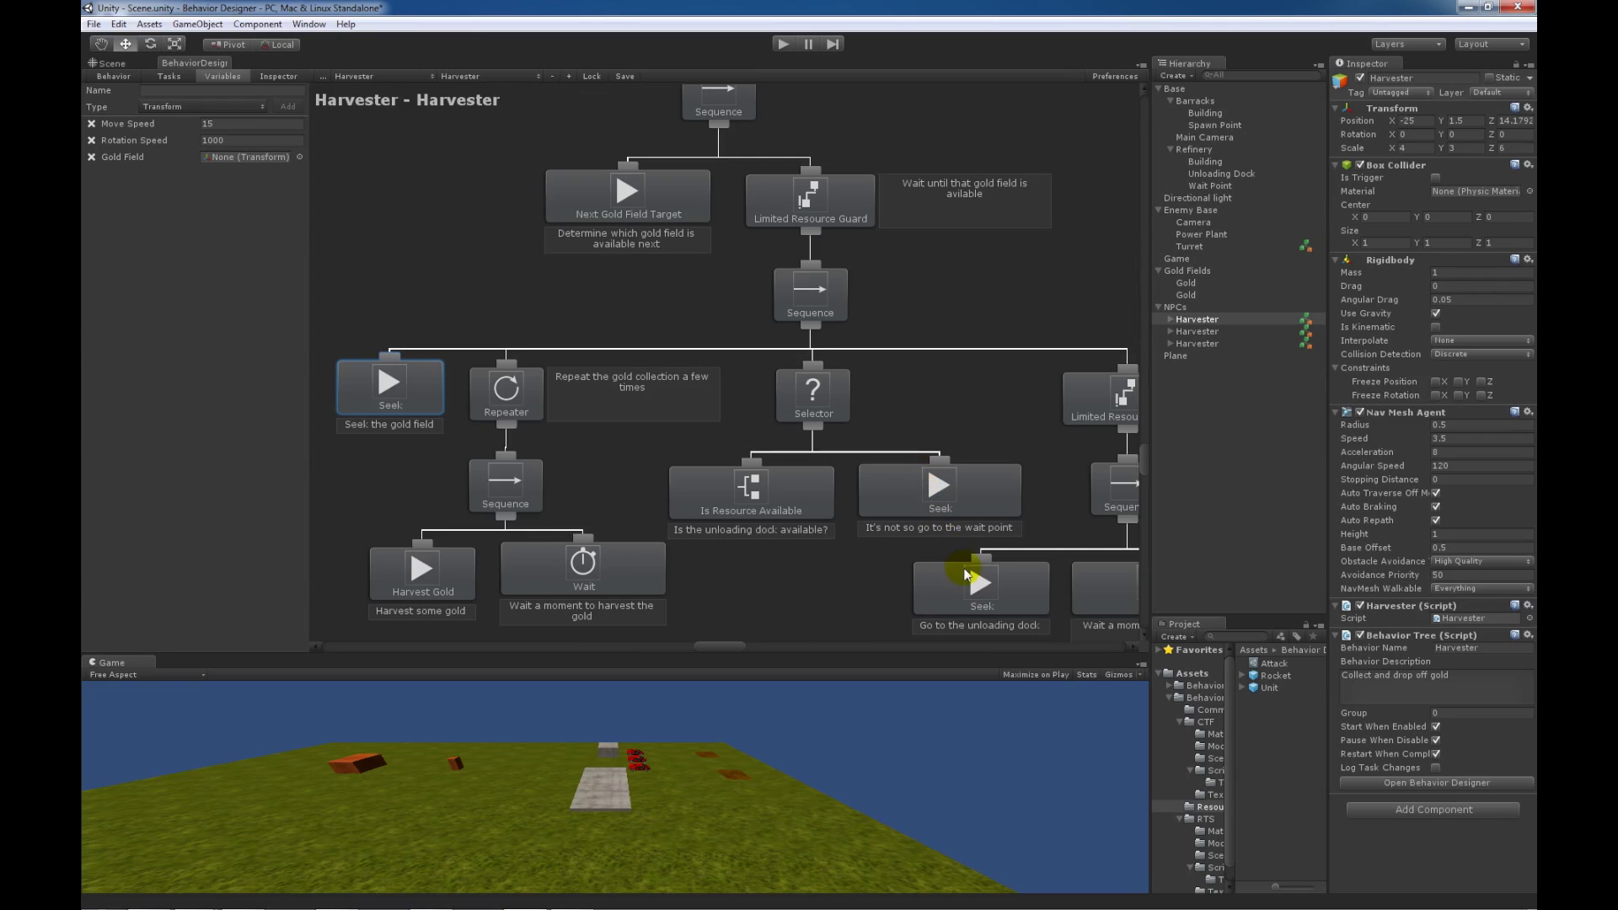
click(279, 77)
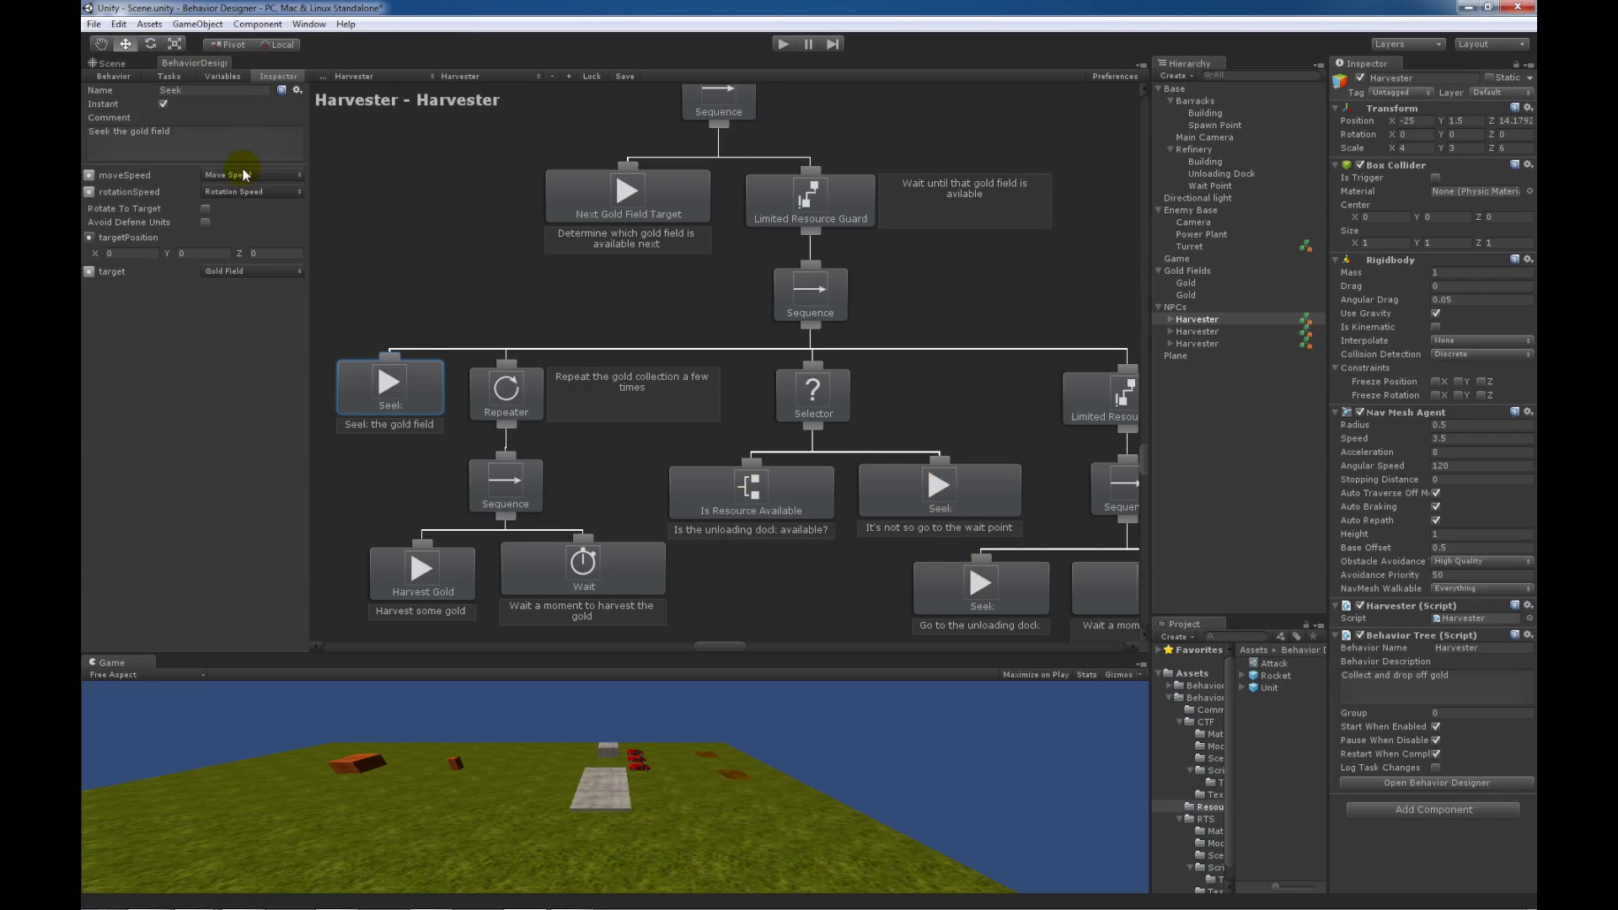
click(221, 77)
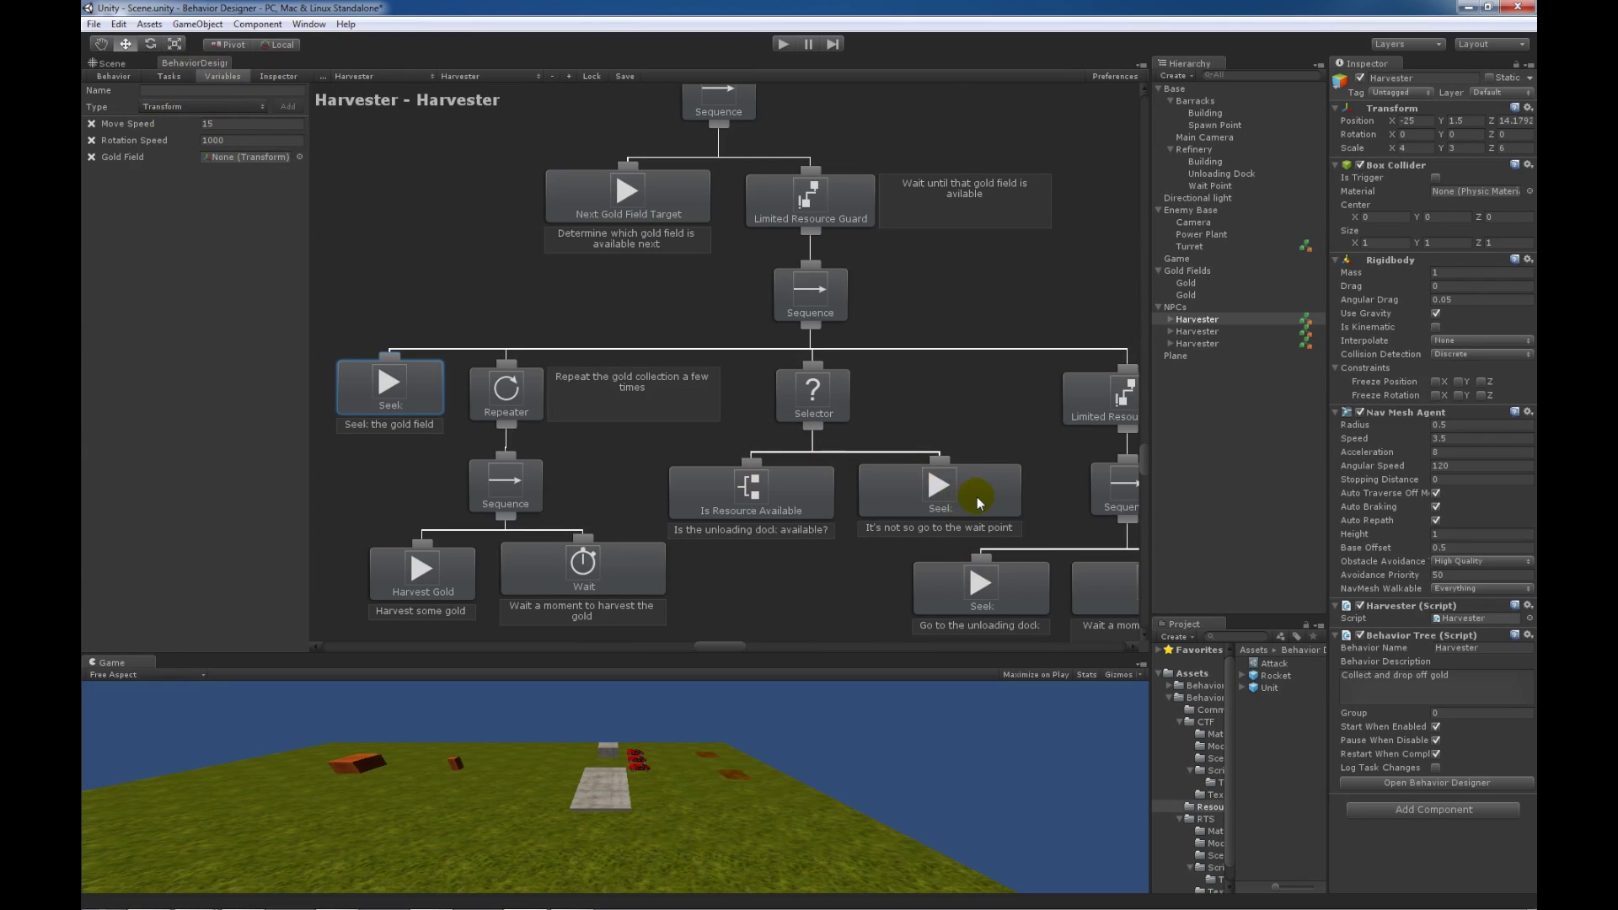
click(278, 76)
Step: Inspect the gold collection branch: the Harvest Gold amount, the Wait task's wait time and the Repeater's settings
middle_drag(554, 404, 668, 419)
middle_drag(662, 476, 620, 381)
click(515, 487)
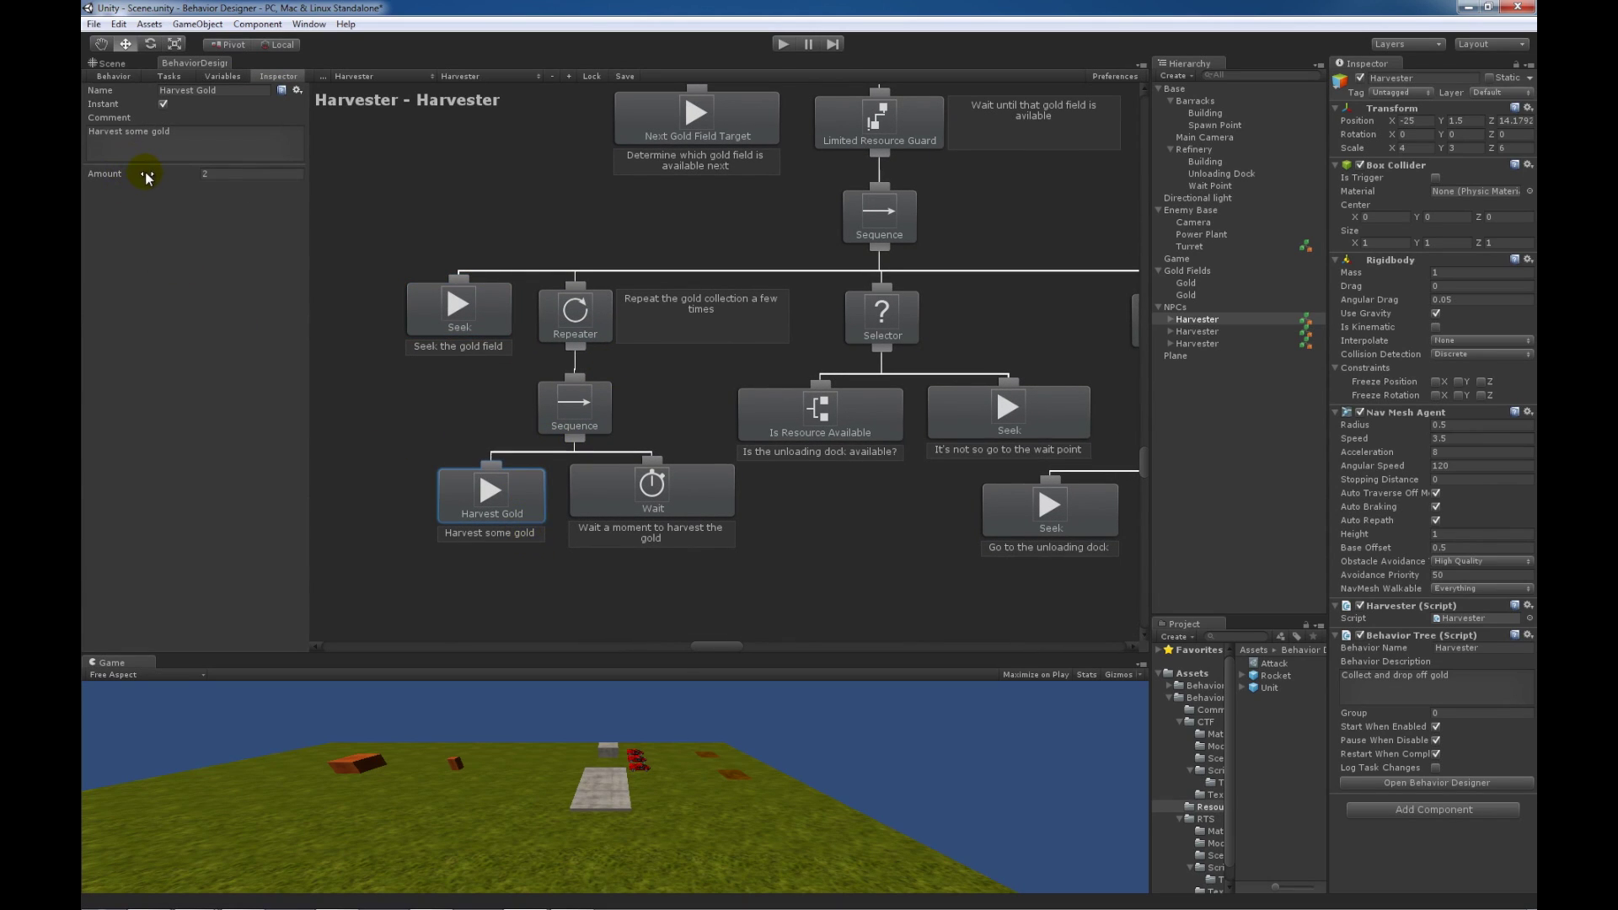
middle_drag(635, 504, 614, 515)
click(636, 504)
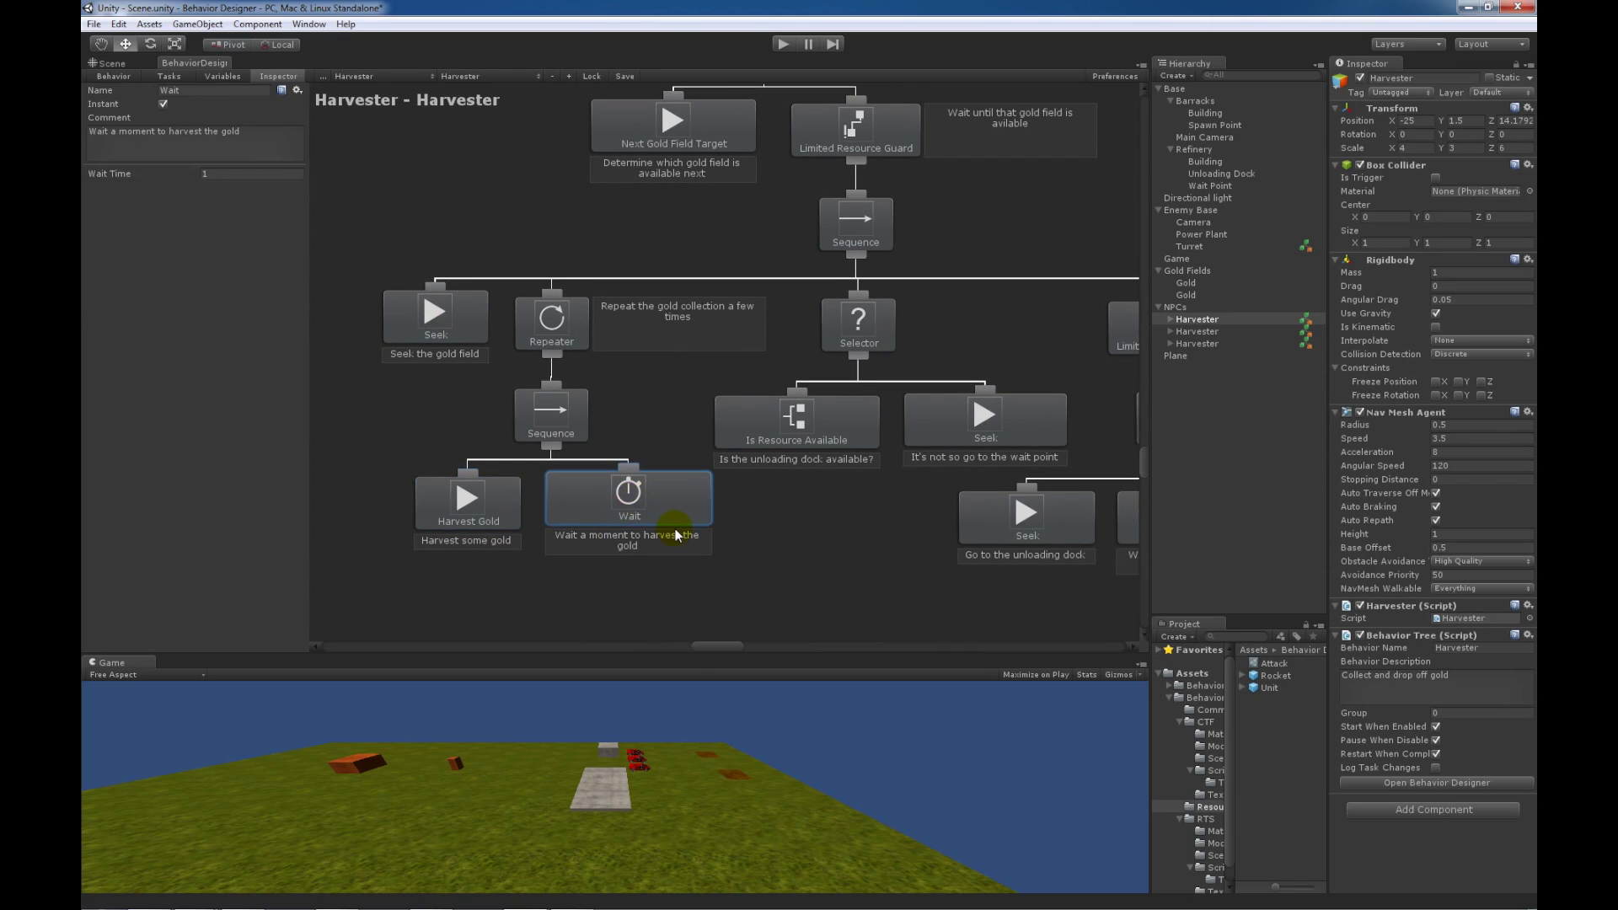
click(553, 329)
click(203, 175)
click(556, 226)
Step: Inspect the resource assigned to the Is Resource Available task under the Selector and view the neighbouring unloading branch
middle_drag(766, 458, 677, 453)
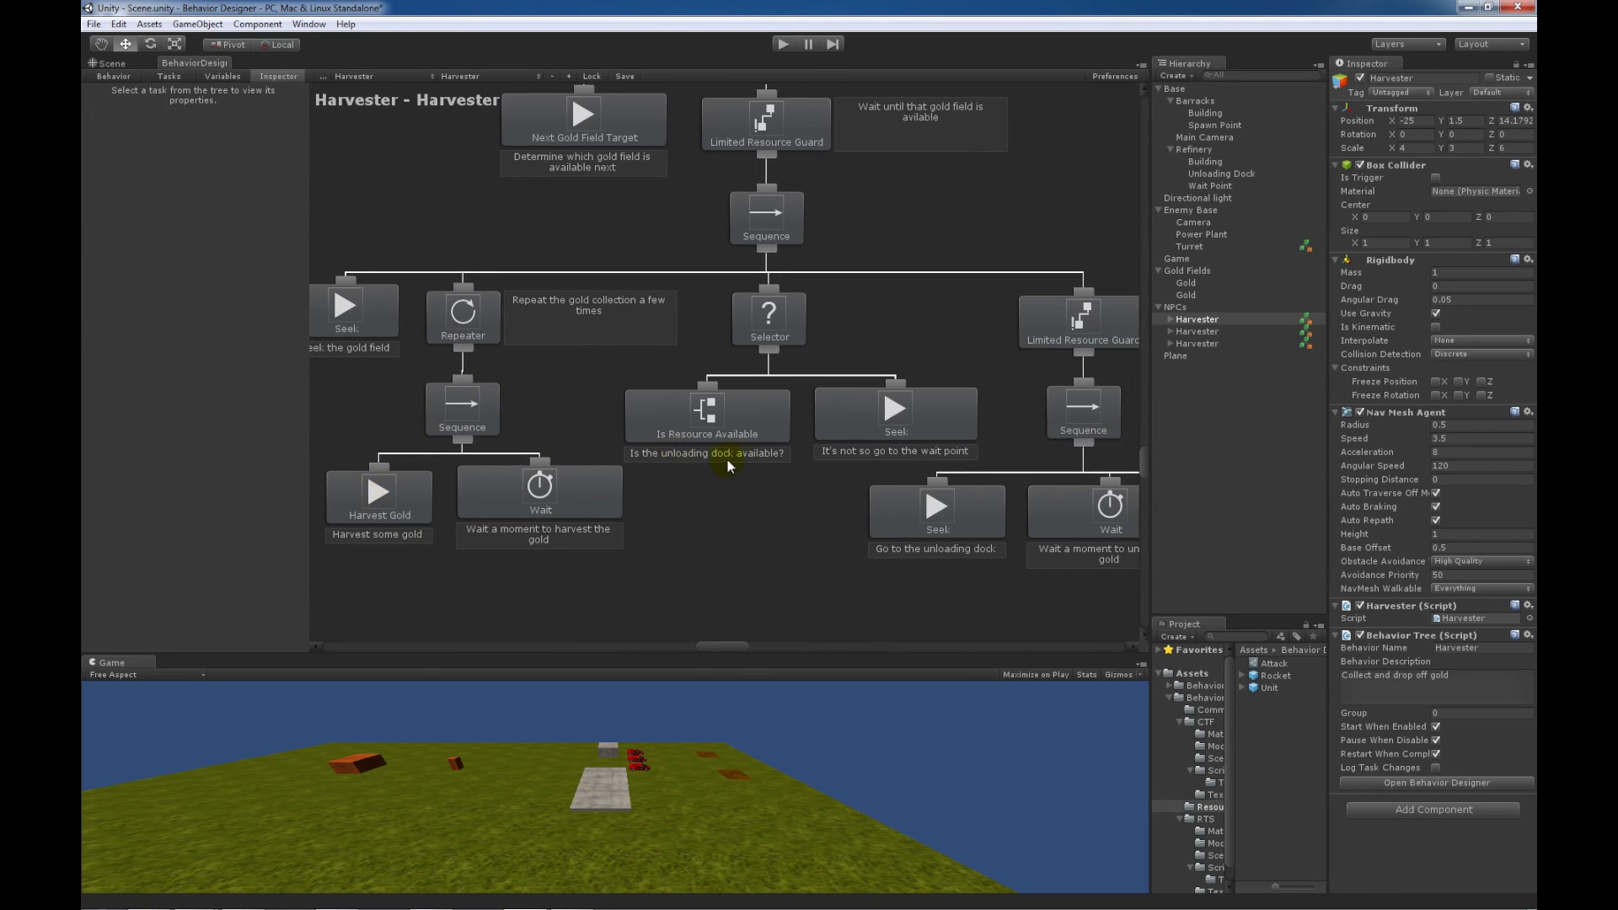
scroll(726, 459, right, 3)
click(658, 420)
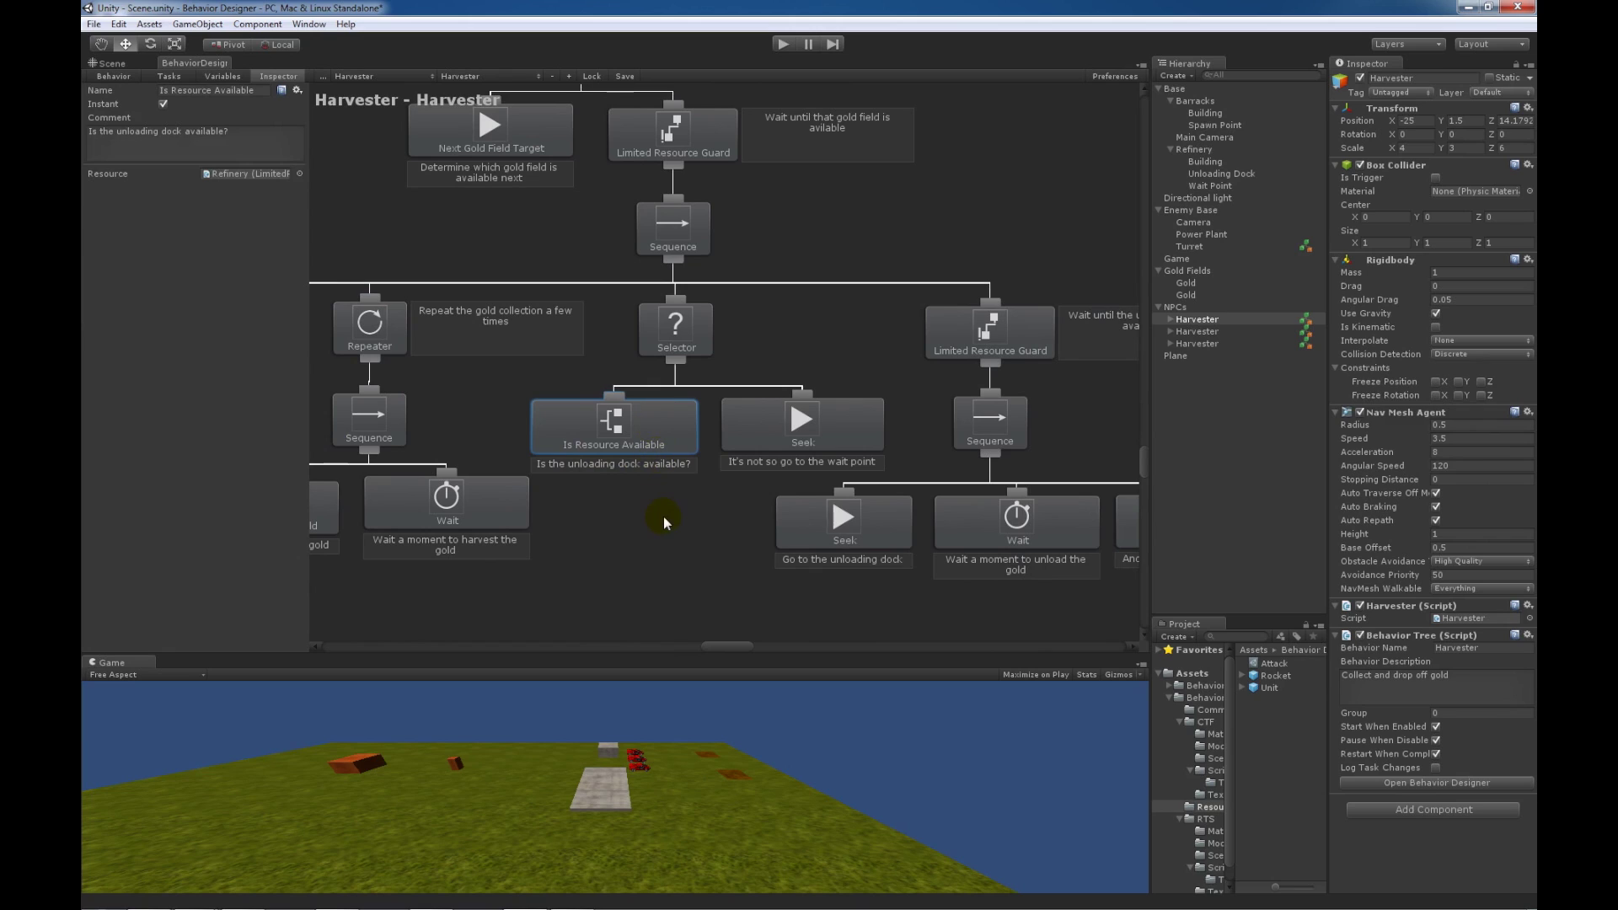
middle_drag(738, 358, 722, 381)
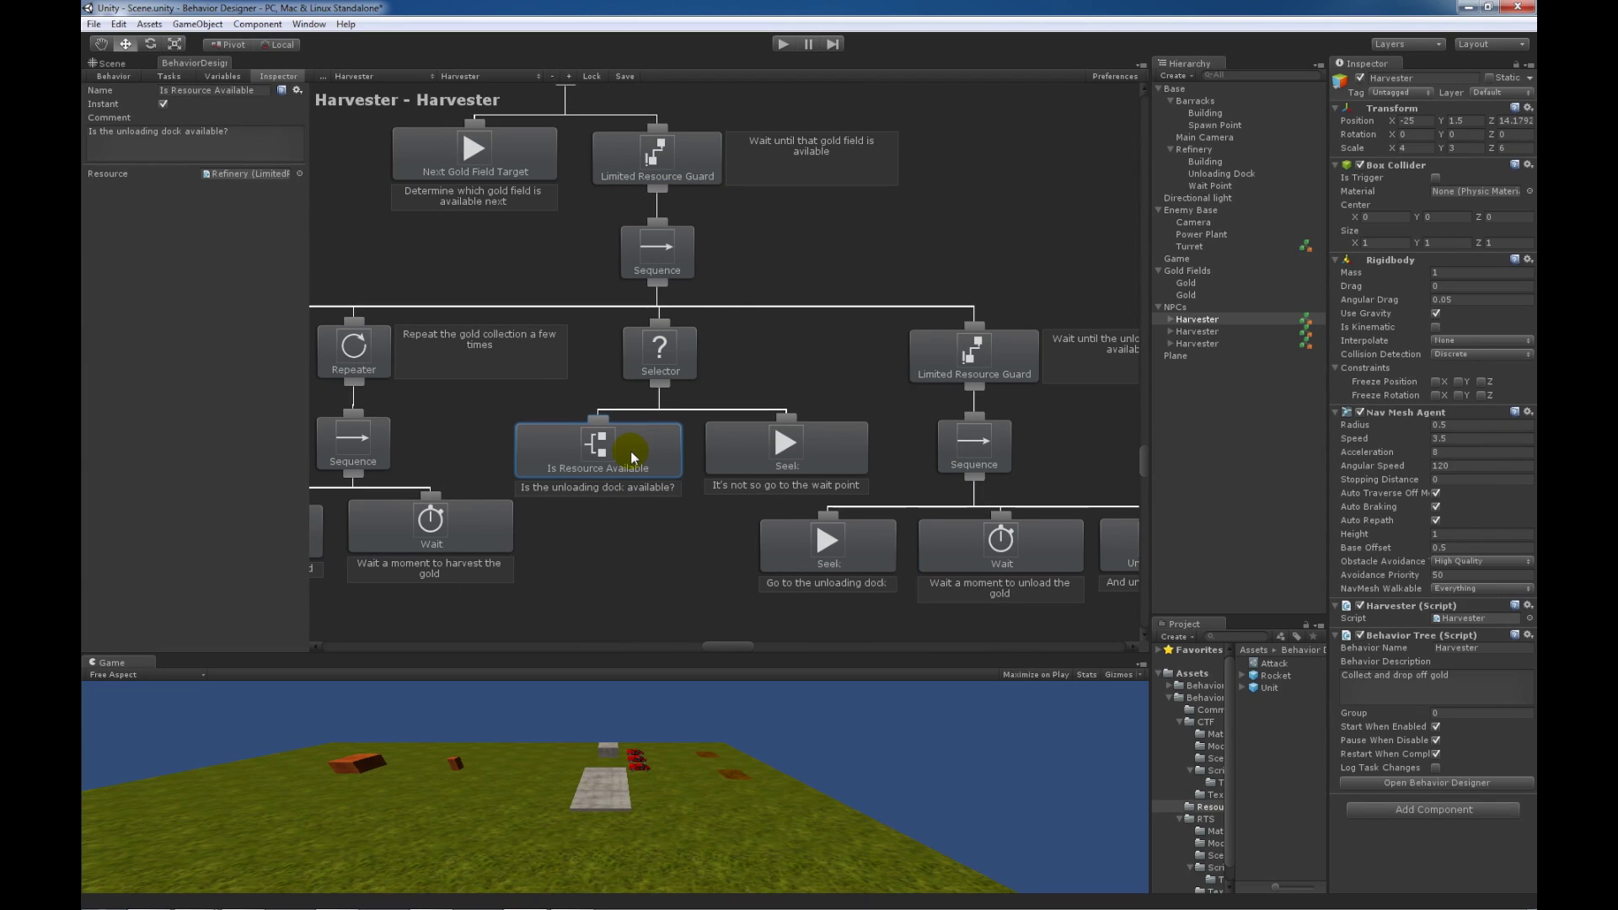
middle_drag(696, 502, 578, 452)
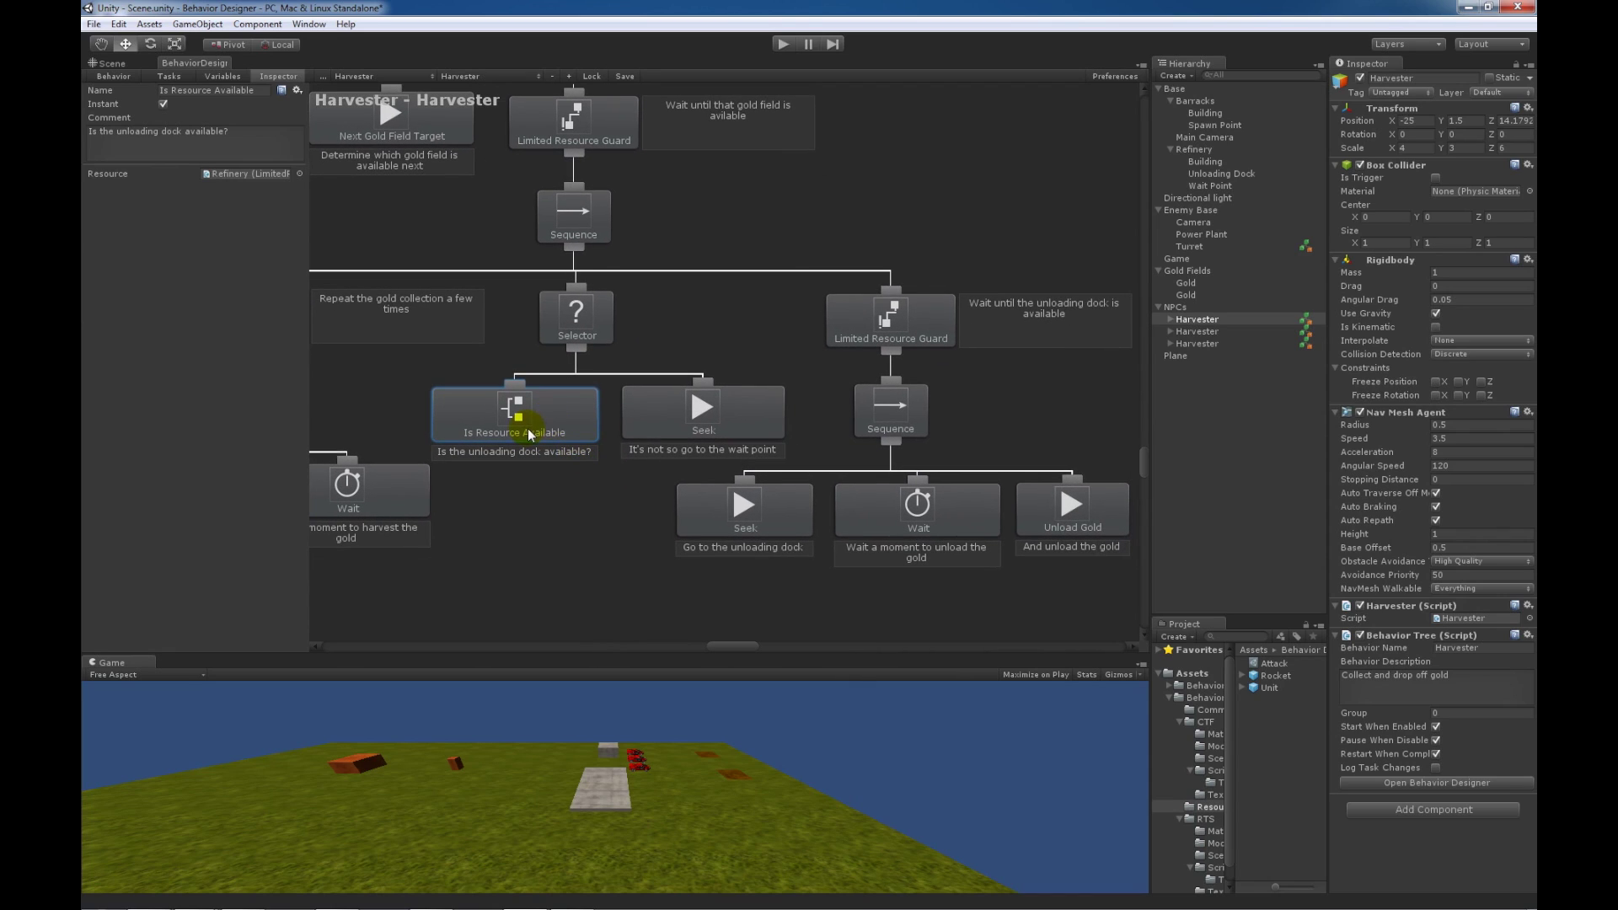
Step: Select the Seek task that goes to the wait point and locate its target object in the scene hierarchy
click(731, 413)
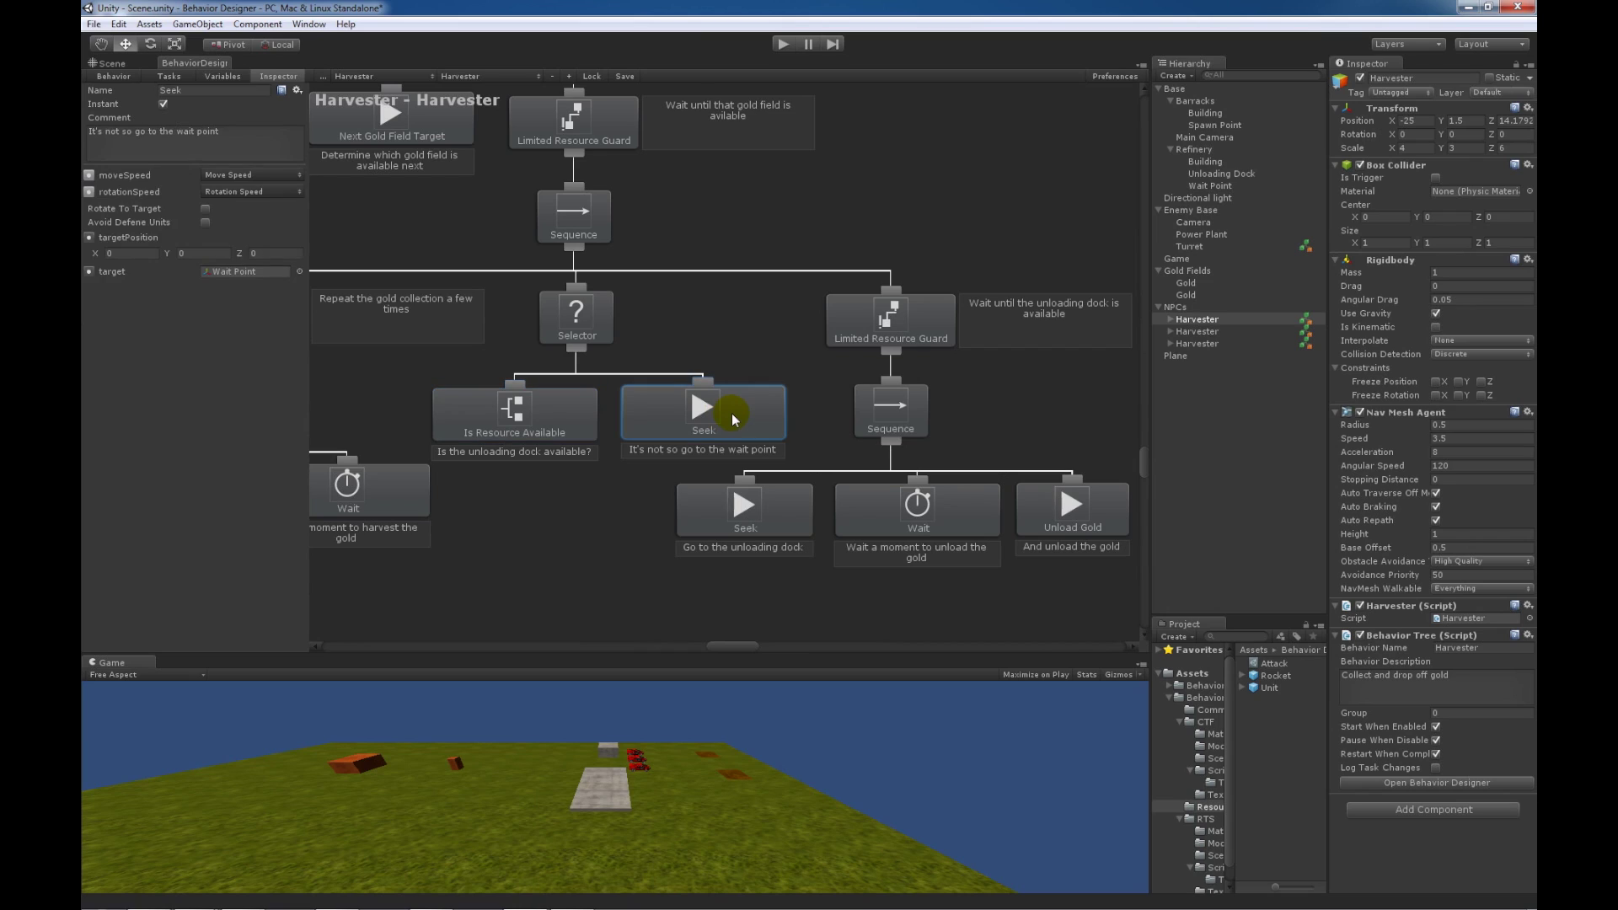
middle_drag(657, 504, 622, 497)
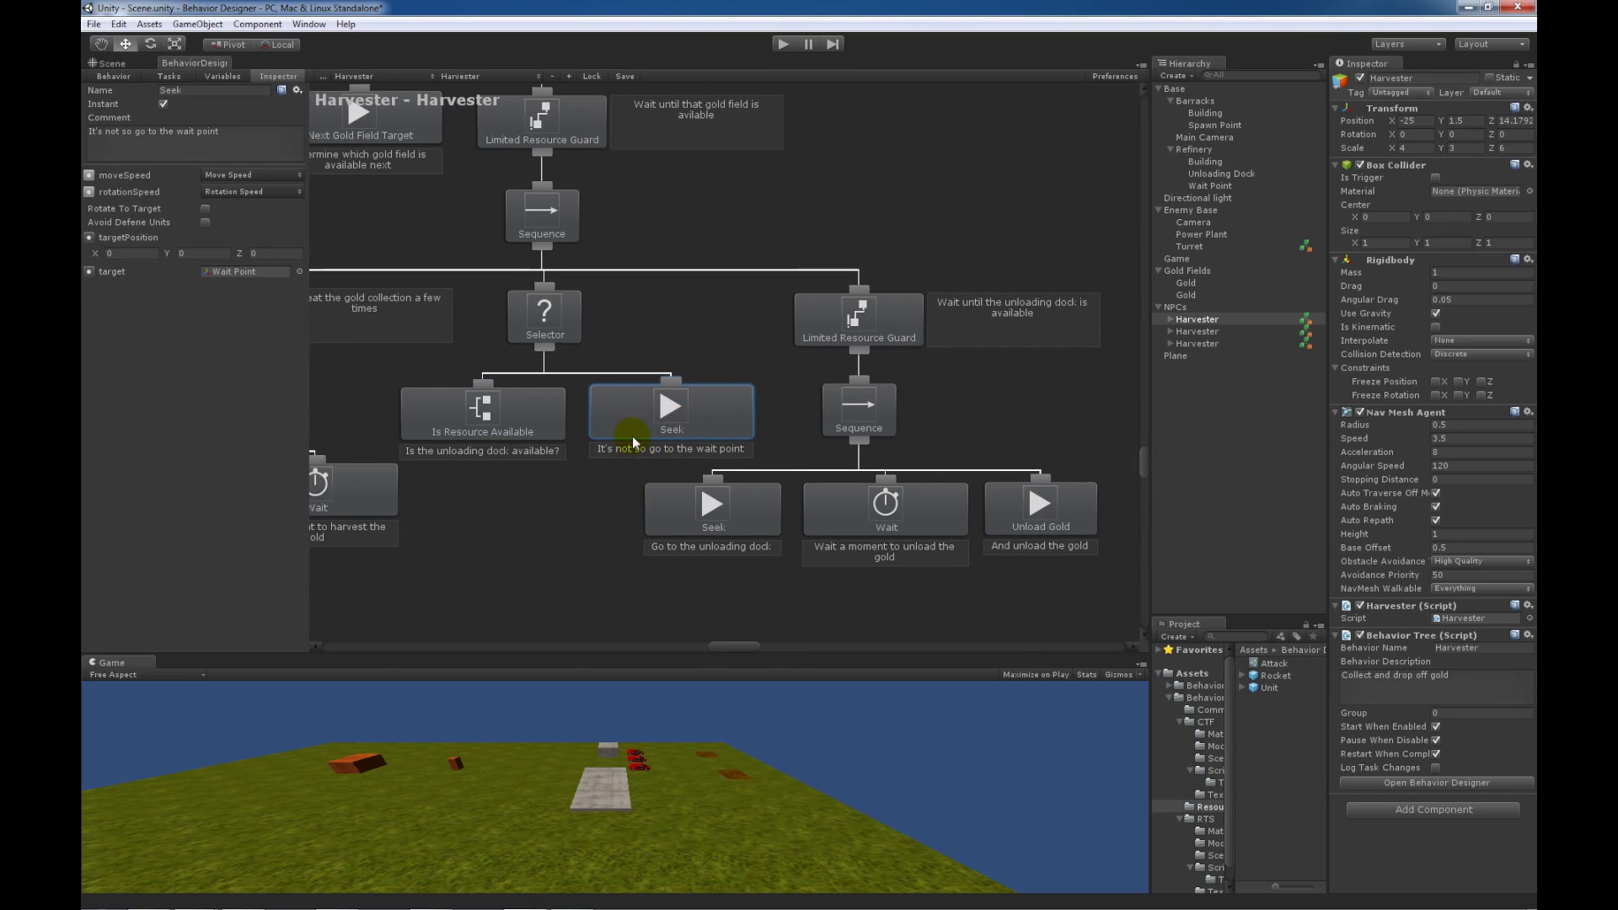
click(244, 272)
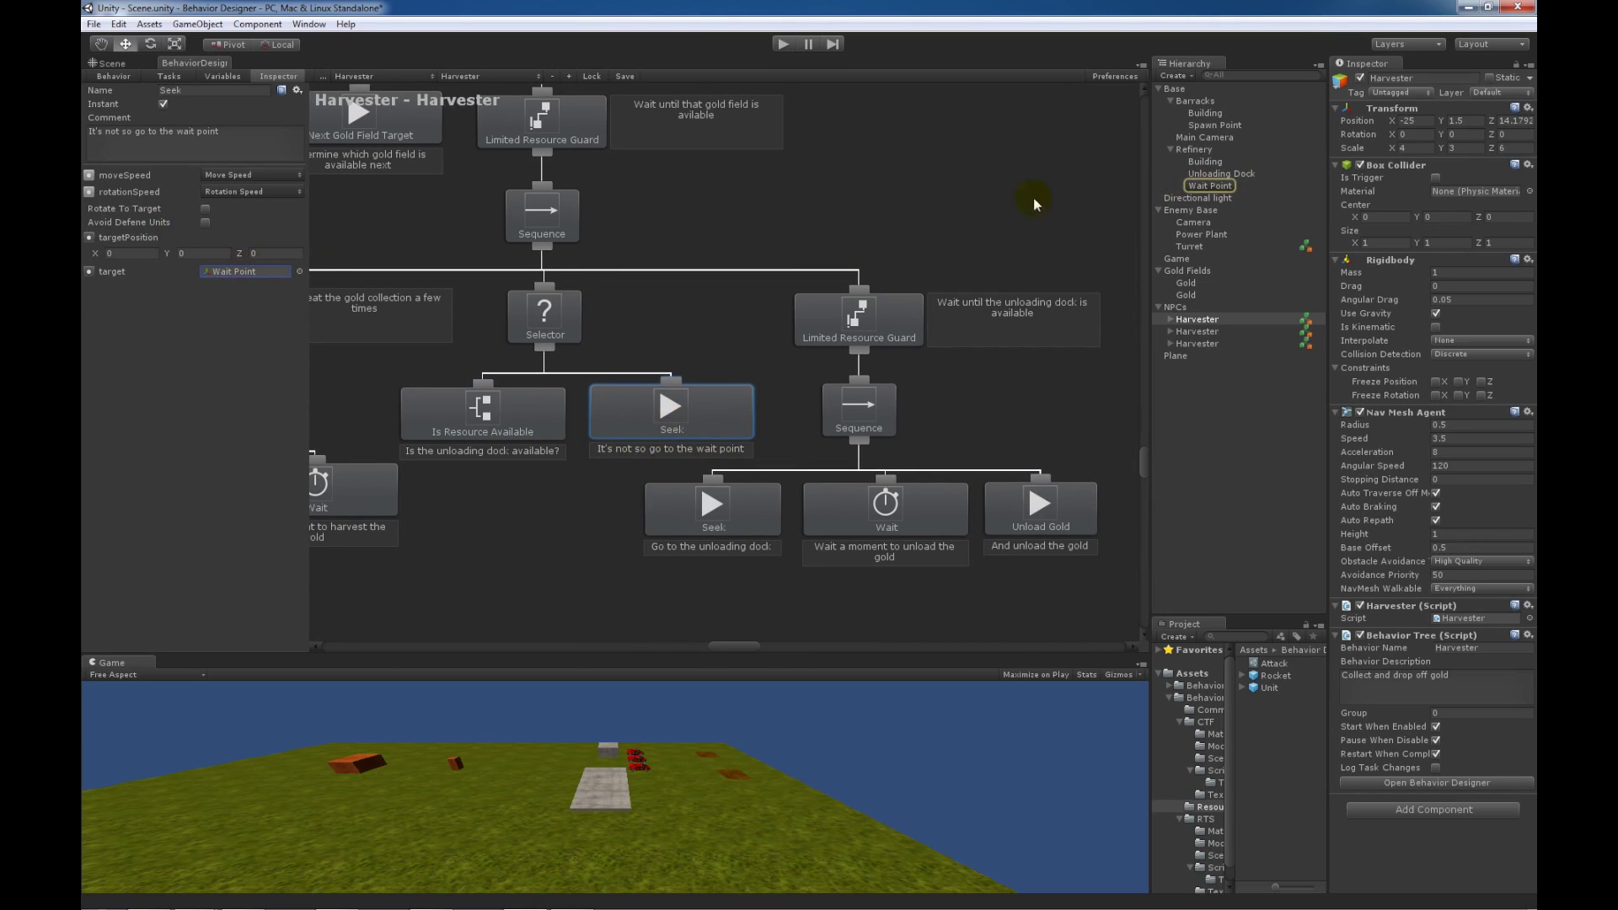
Step: Frame the Refinery's Wait Point in the scene and examine its position relative to the refinery building and unloading dock
click(1193, 185)
click(127, 65)
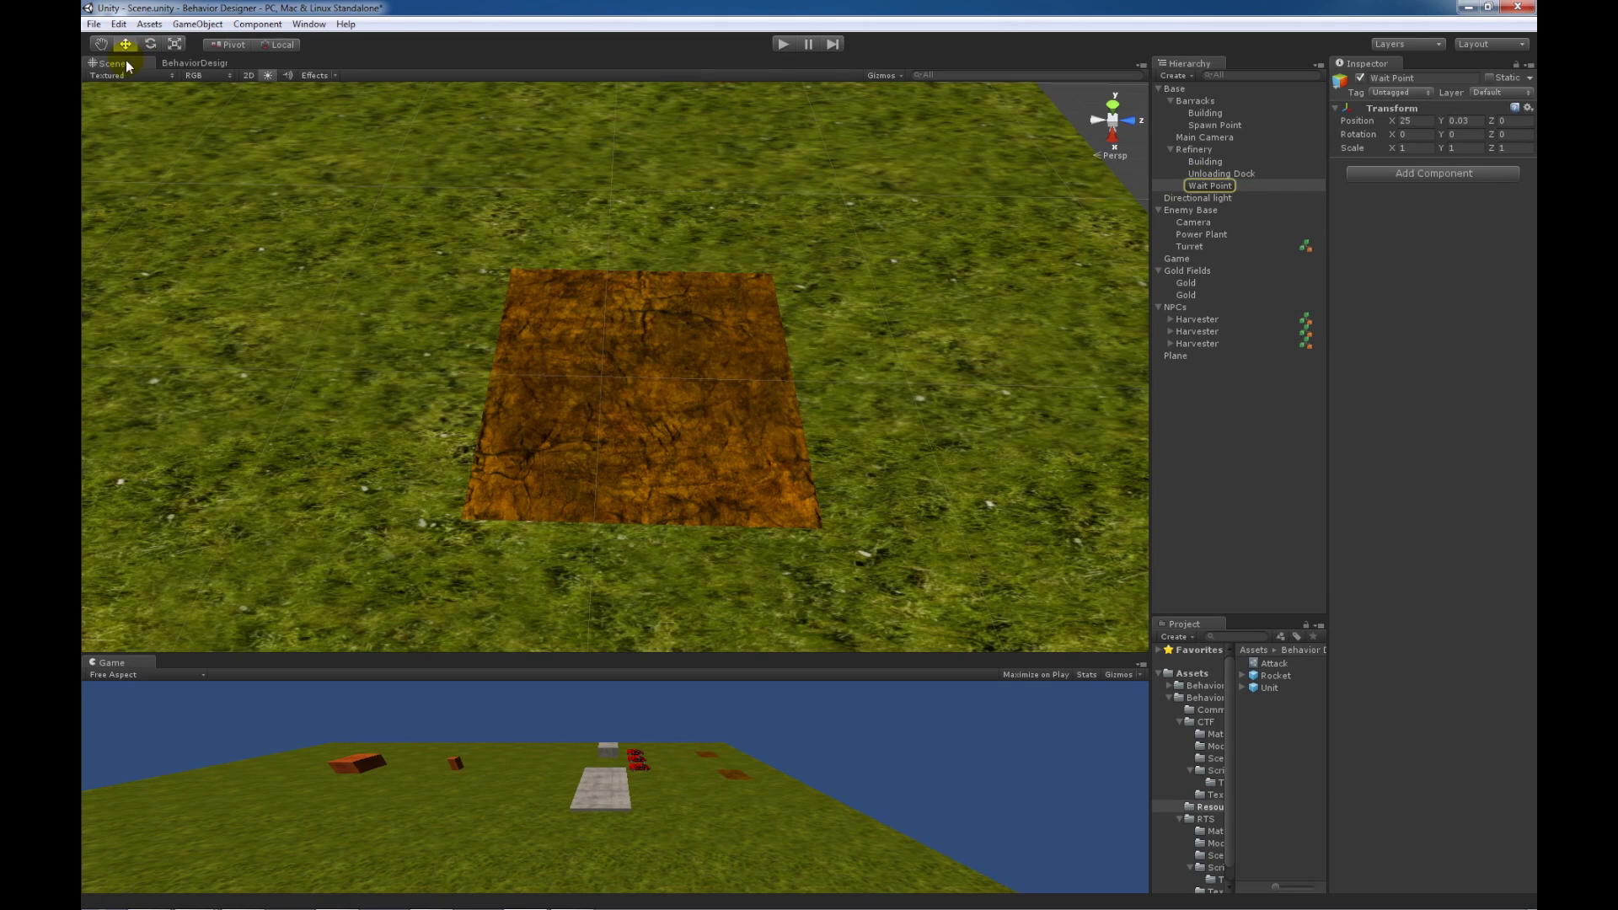
double_click(1207, 187)
right_drag(863, 427, 610, 368)
scroll(610, 369, down, 10)
middle_drag(610, 368, 487, 266)
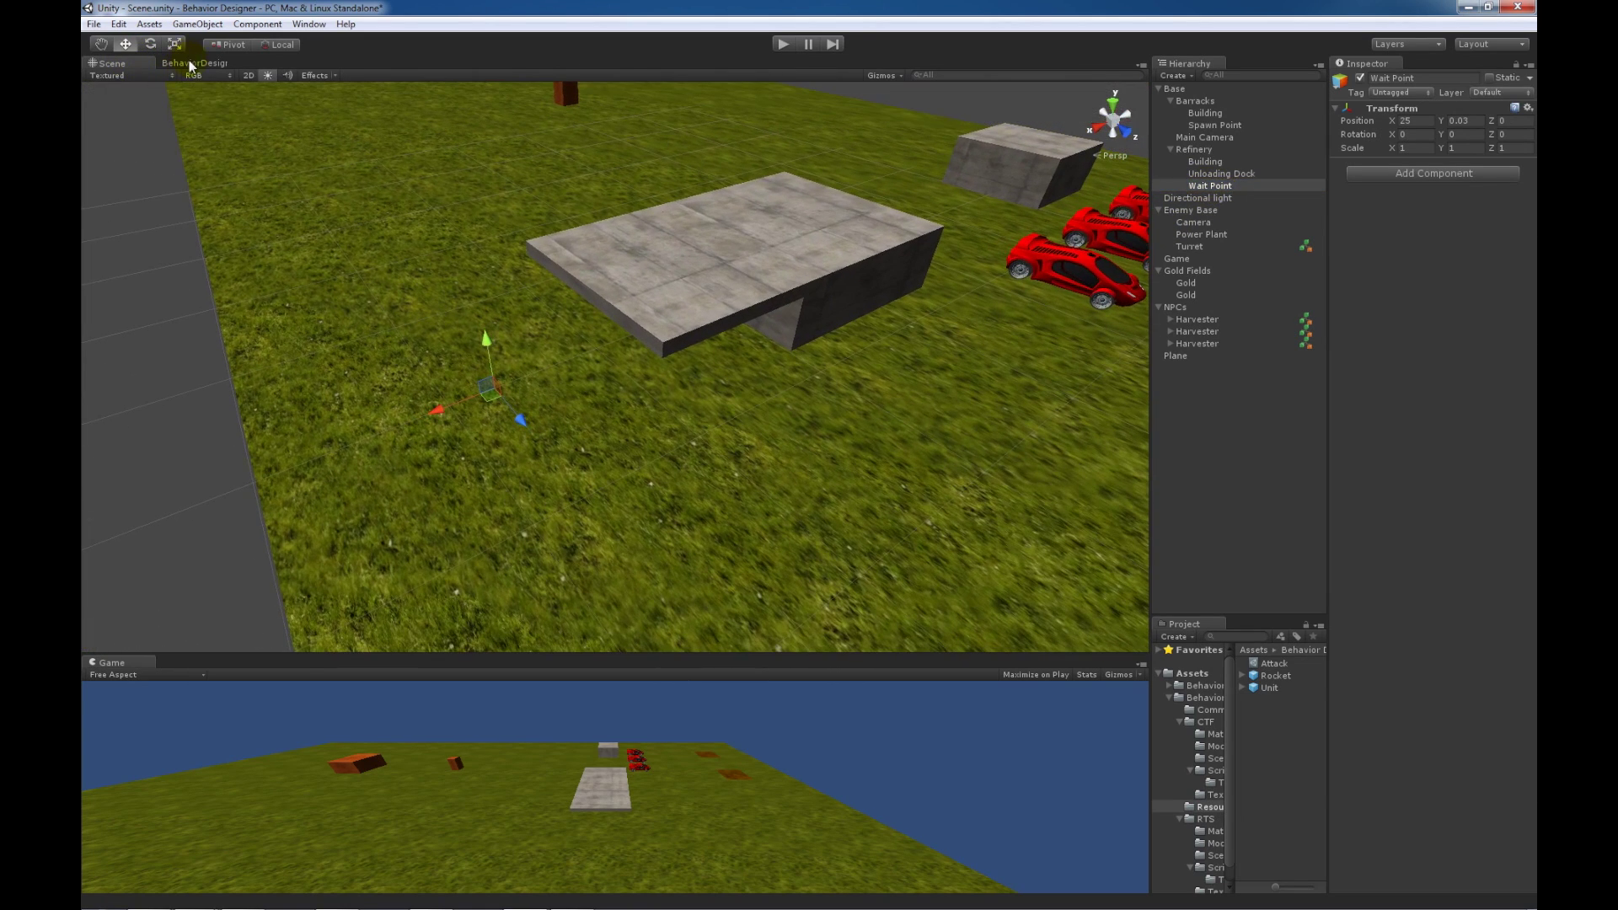
Step: Return to the first Harvester's behavior tree and inspect the wait point Seek task and the unloading dock's Limited Resource Guard
click(194, 63)
click(1198, 320)
middle_drag(922, 422, 649, 202)
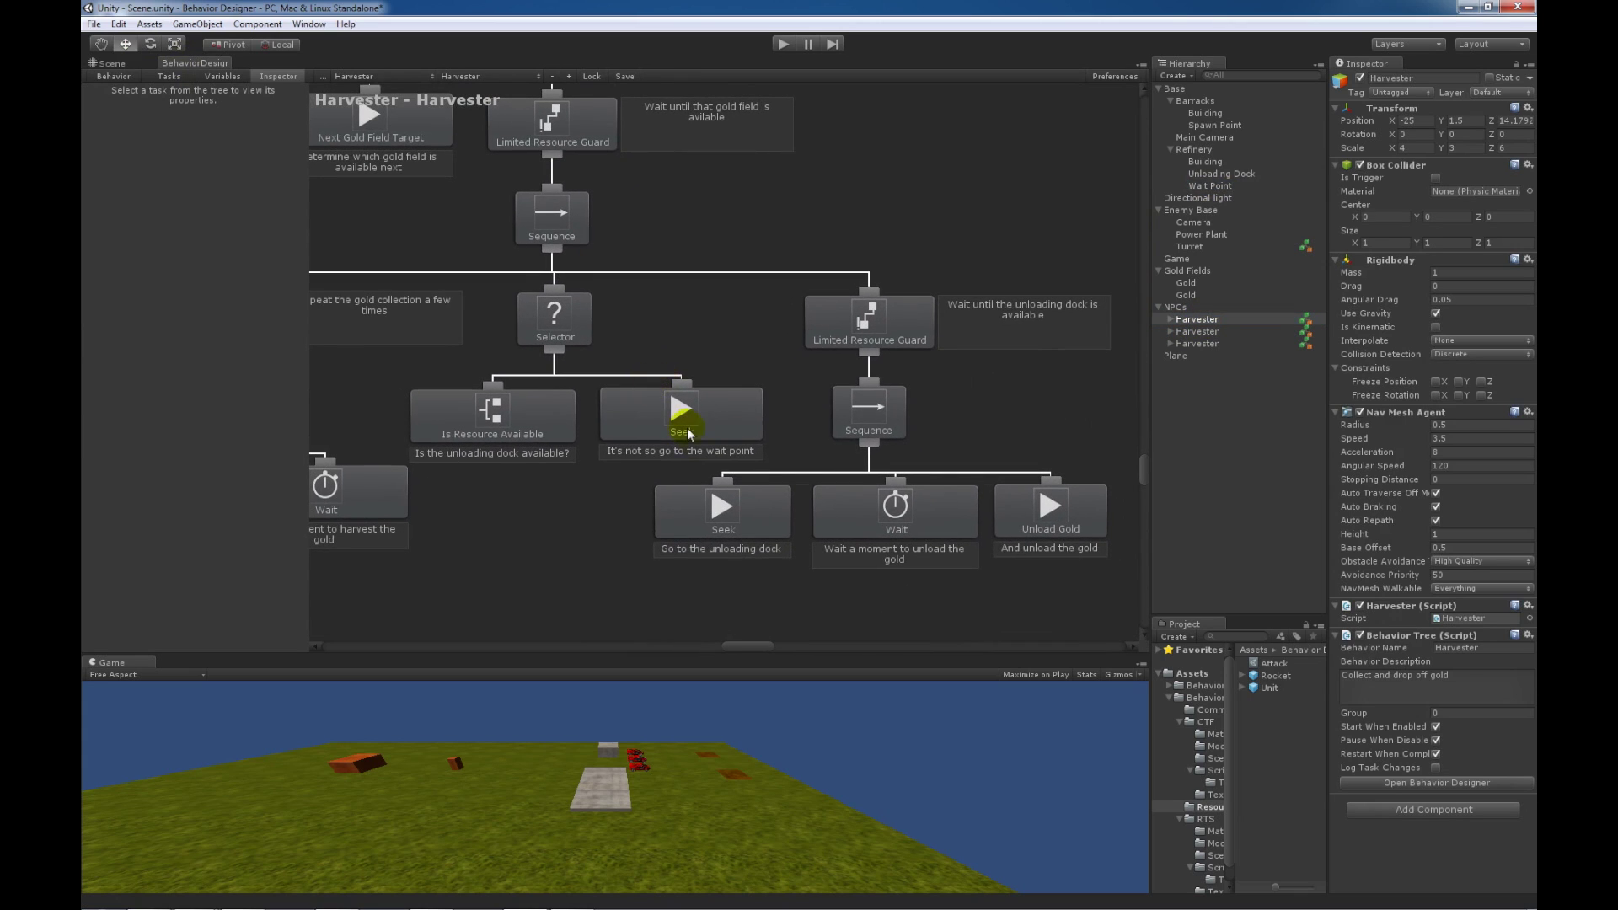
click(722, 405)
middle_drag(743, 405, 692, 396)
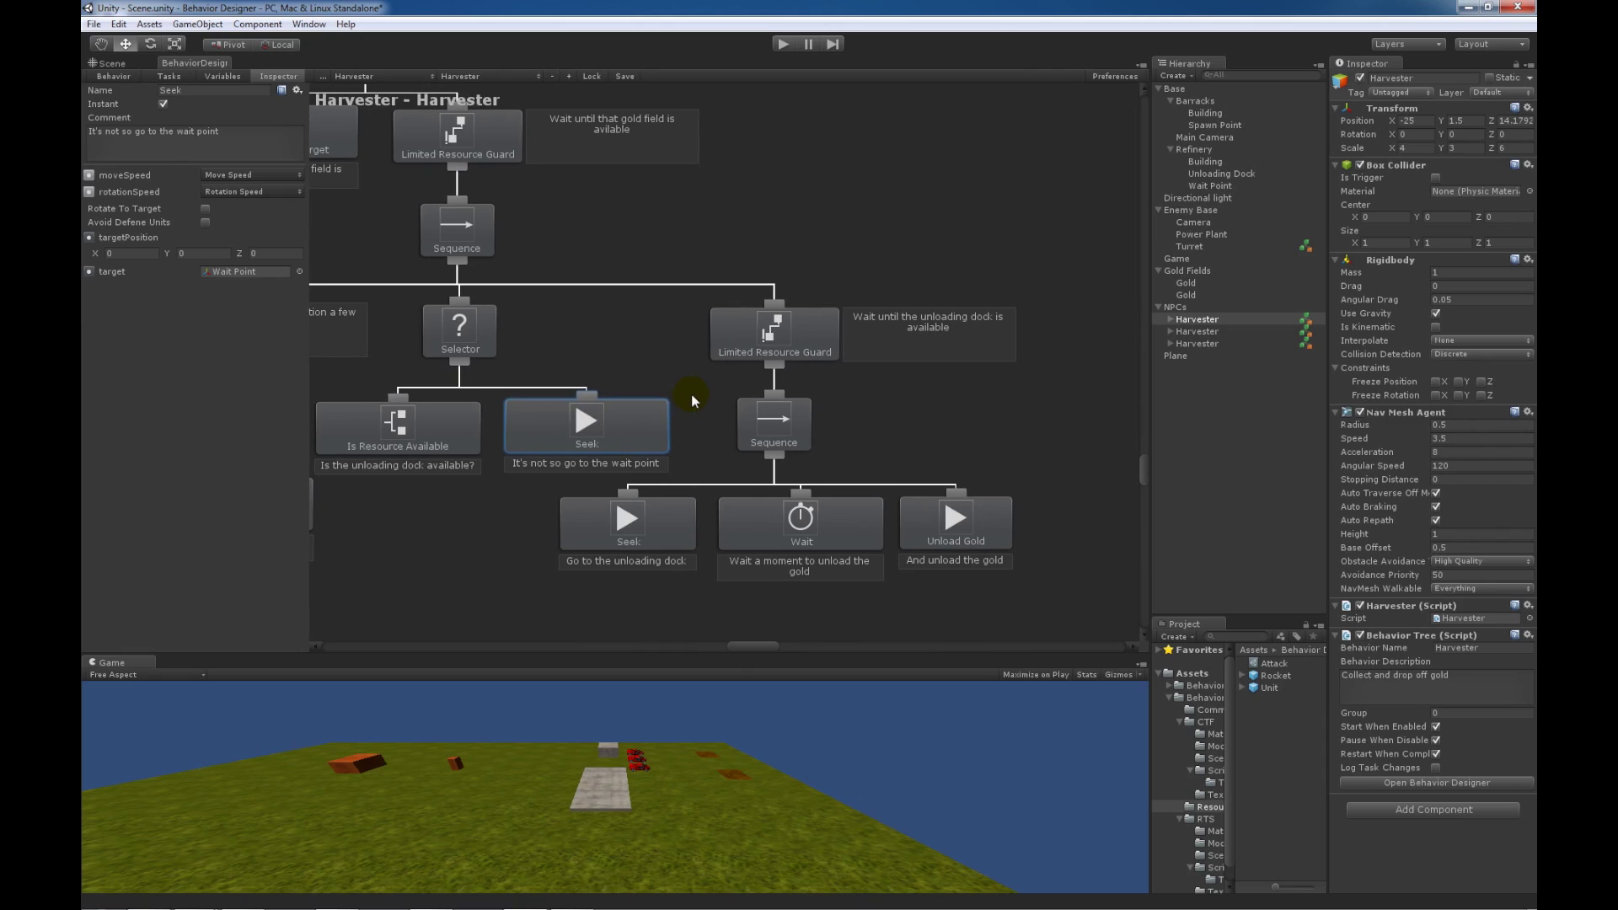
click(769, 327)
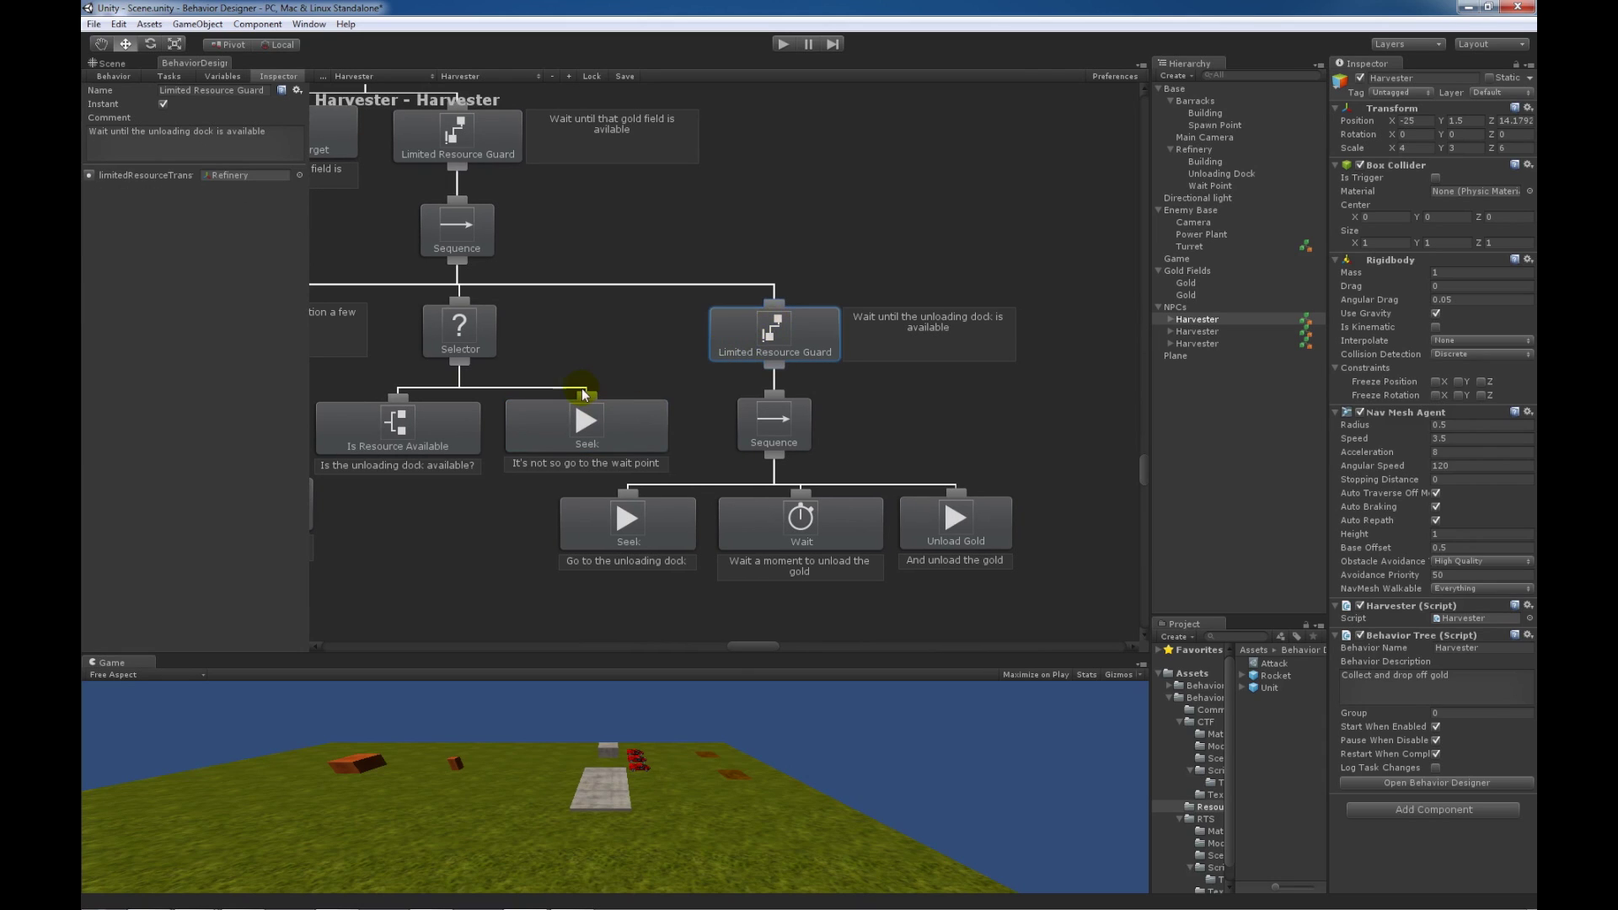
middle_drag(621, 303, 650, 346)
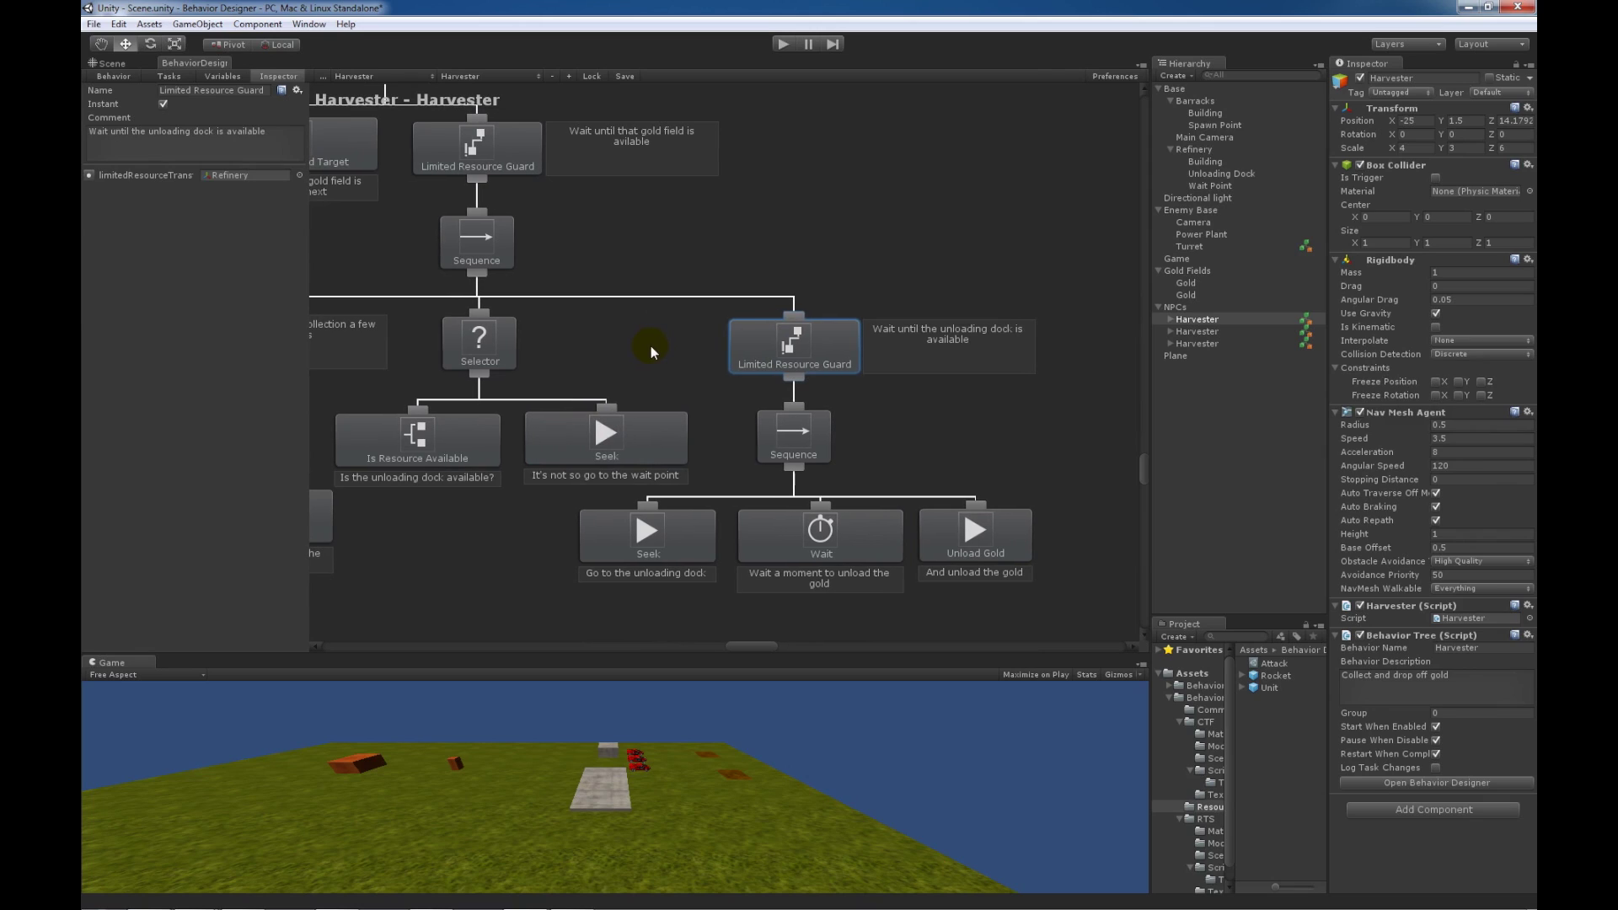
Step: Compare the resource assigned to Is Resource Available with the unloading dock guard's resource, and recheck the wait point Seek task
click(433, 442)
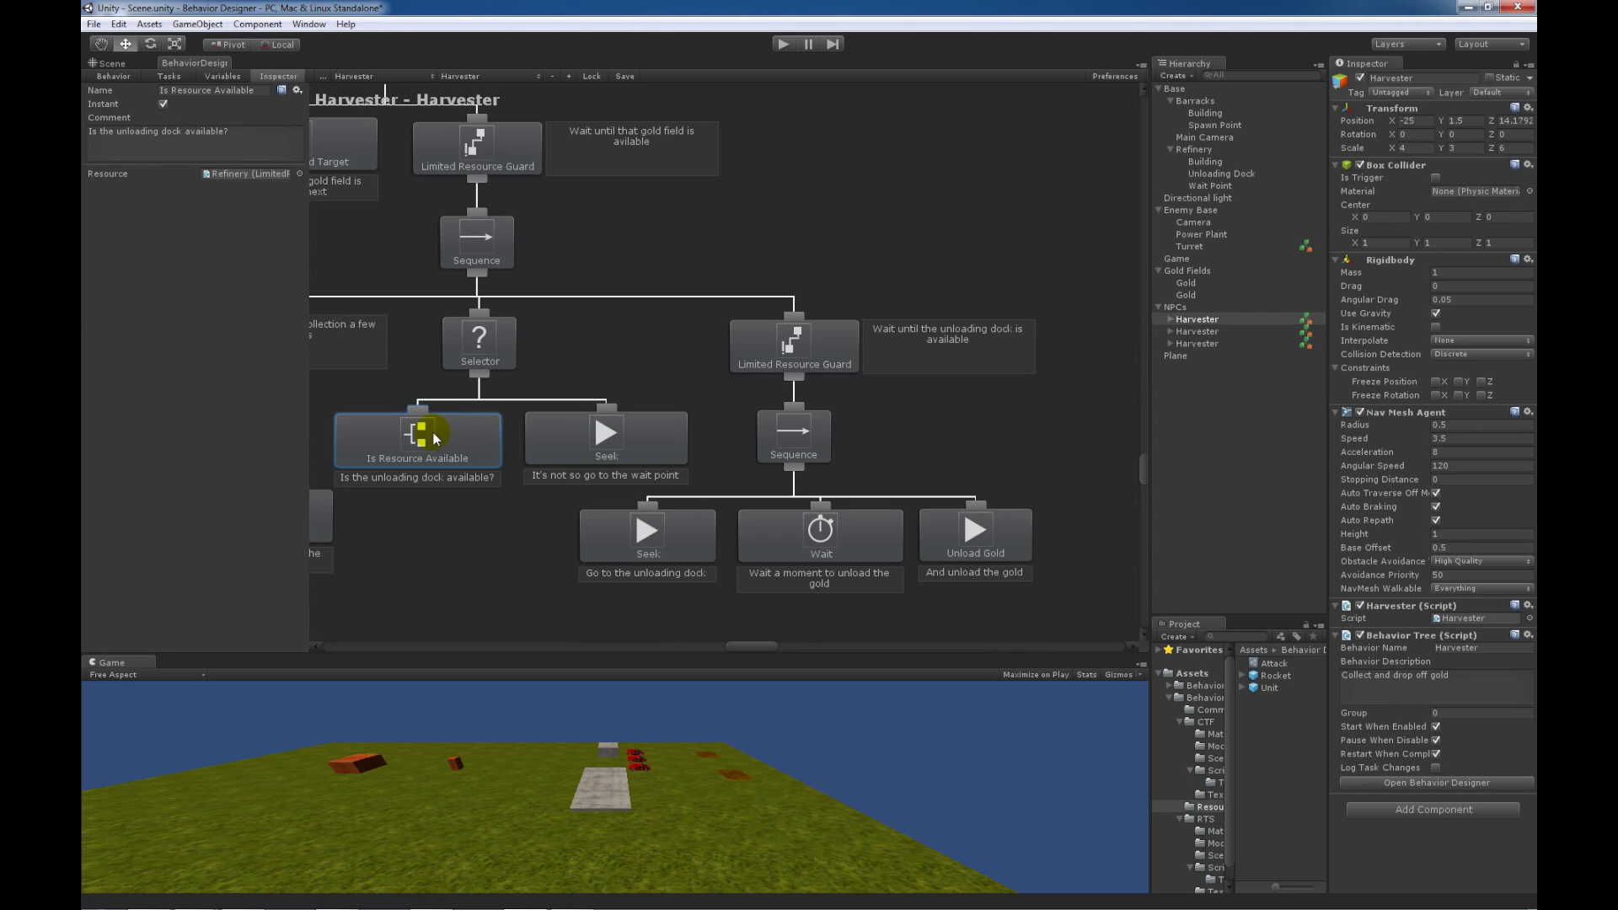
click(801, 349)
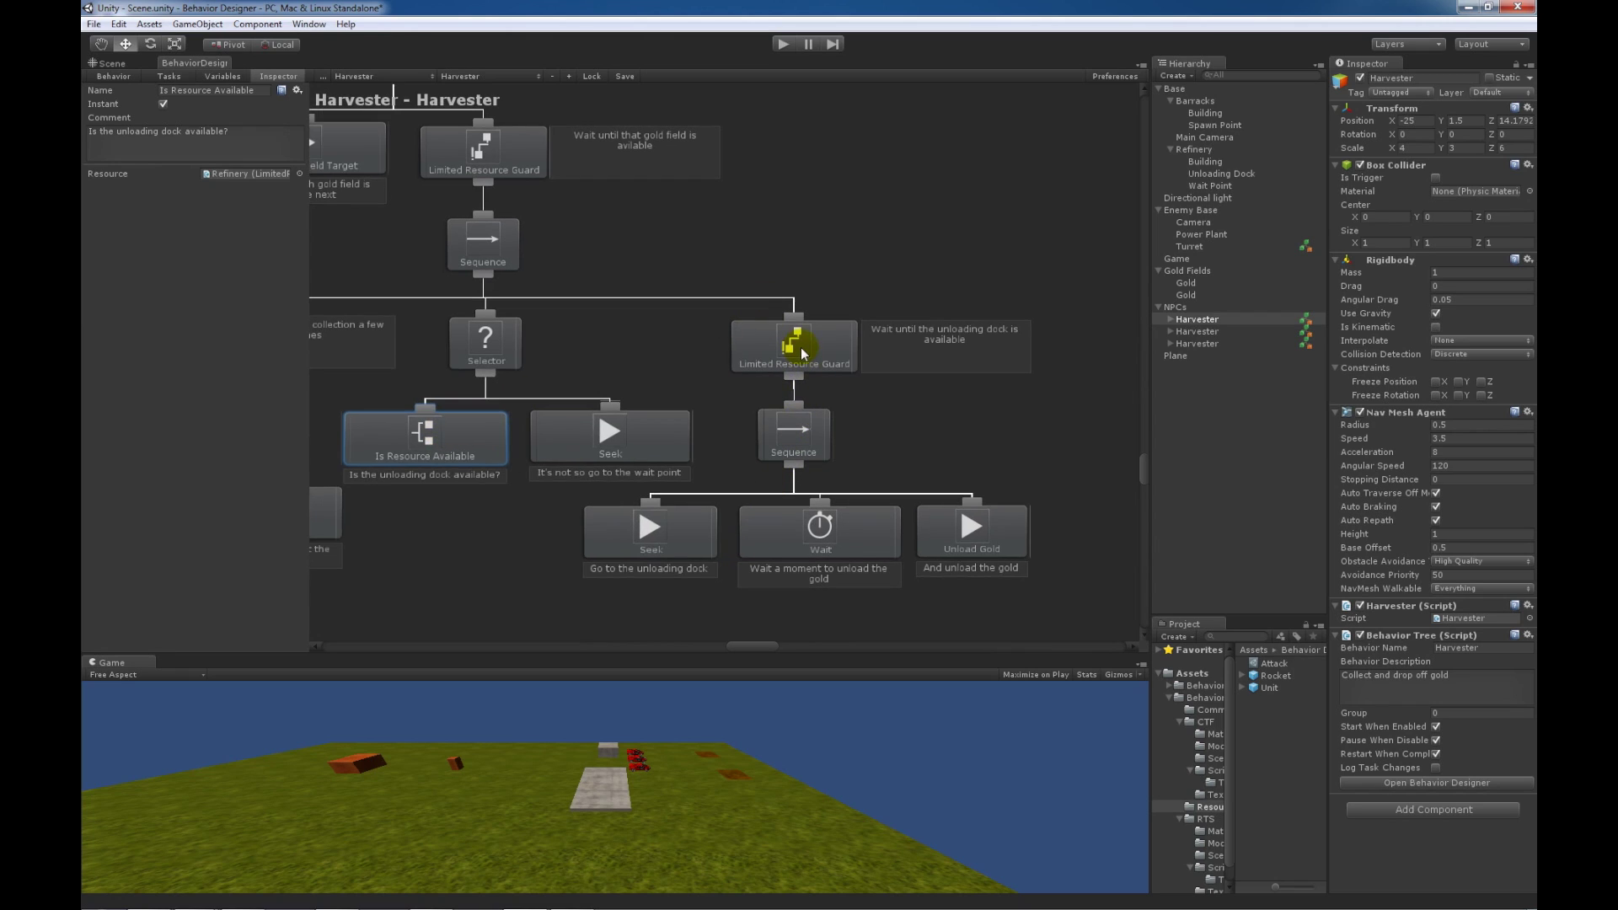
scroll(802, 348, up, 1)
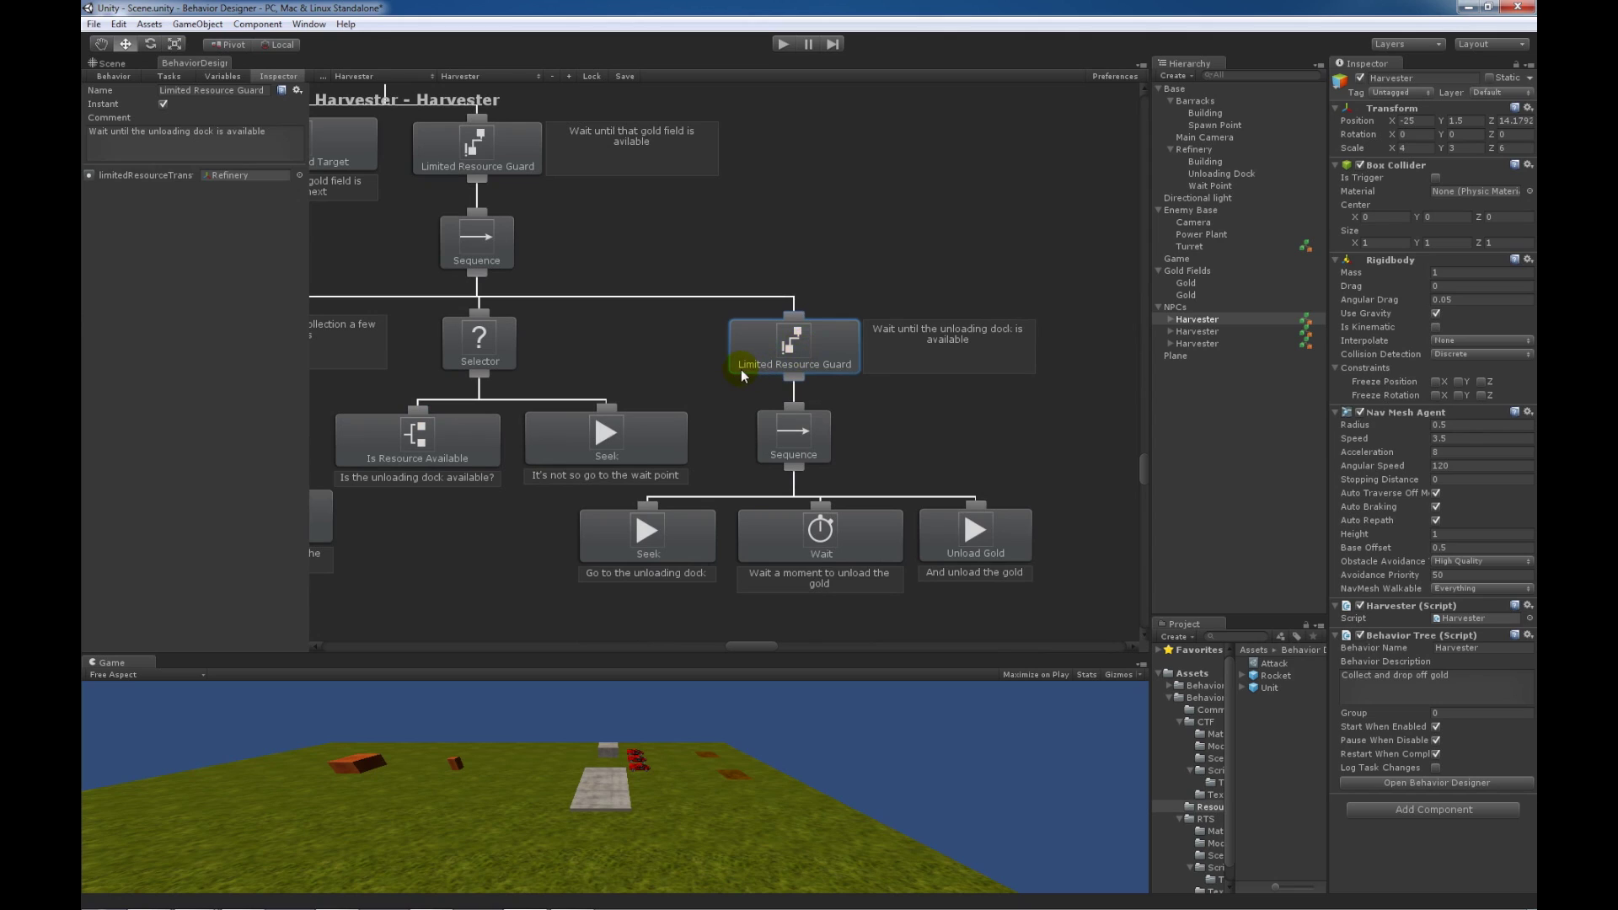
click(598, 411)
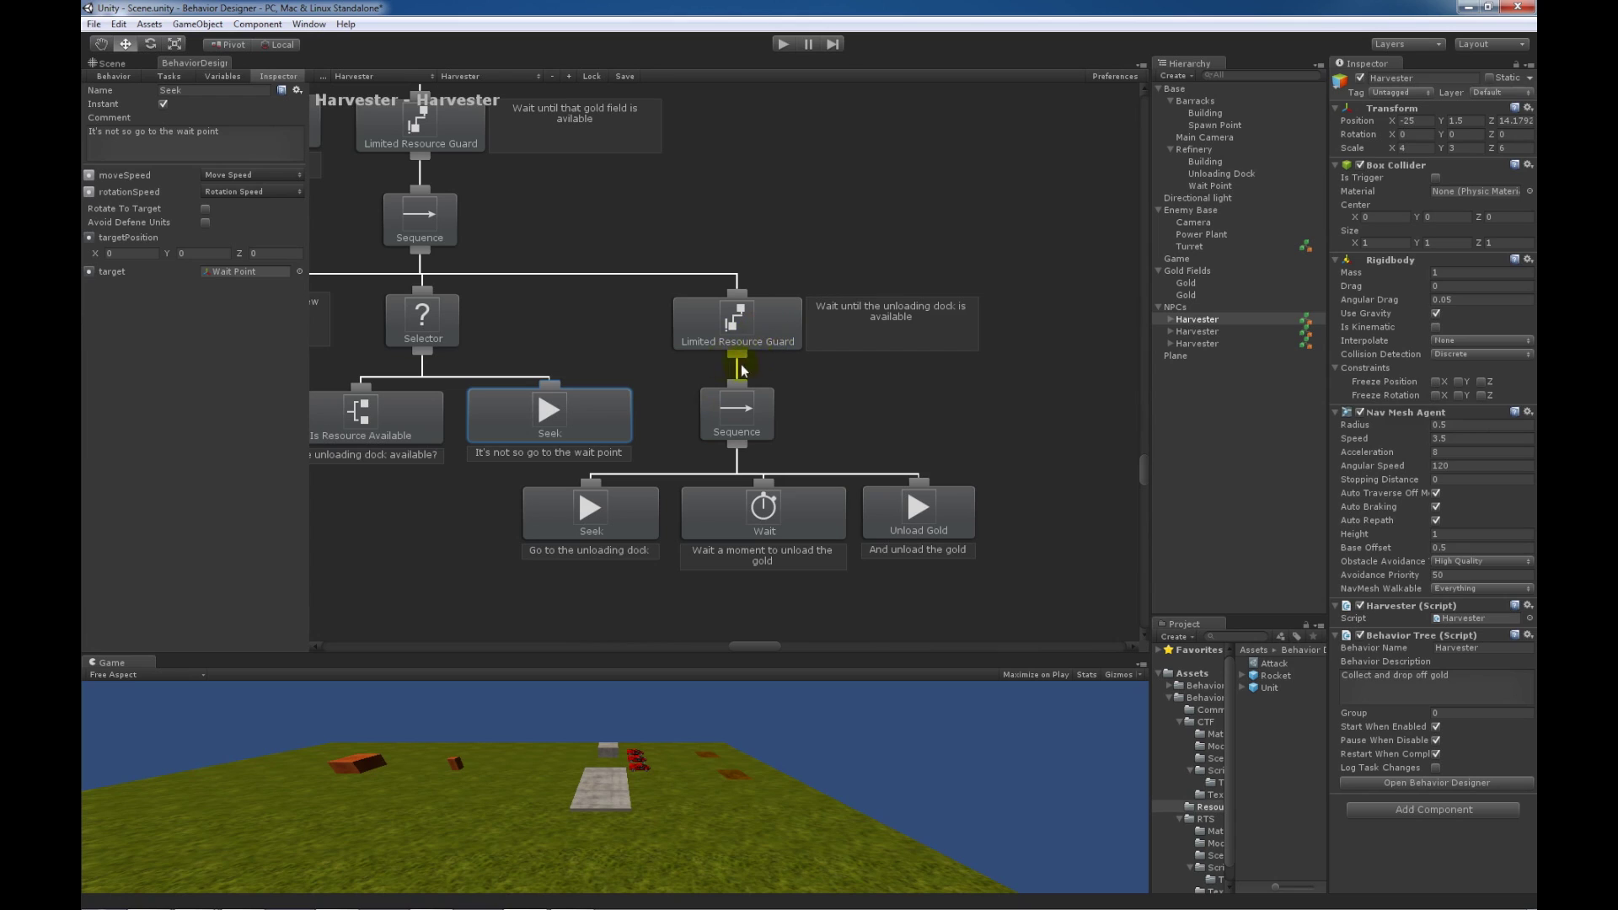
click(756, 325)
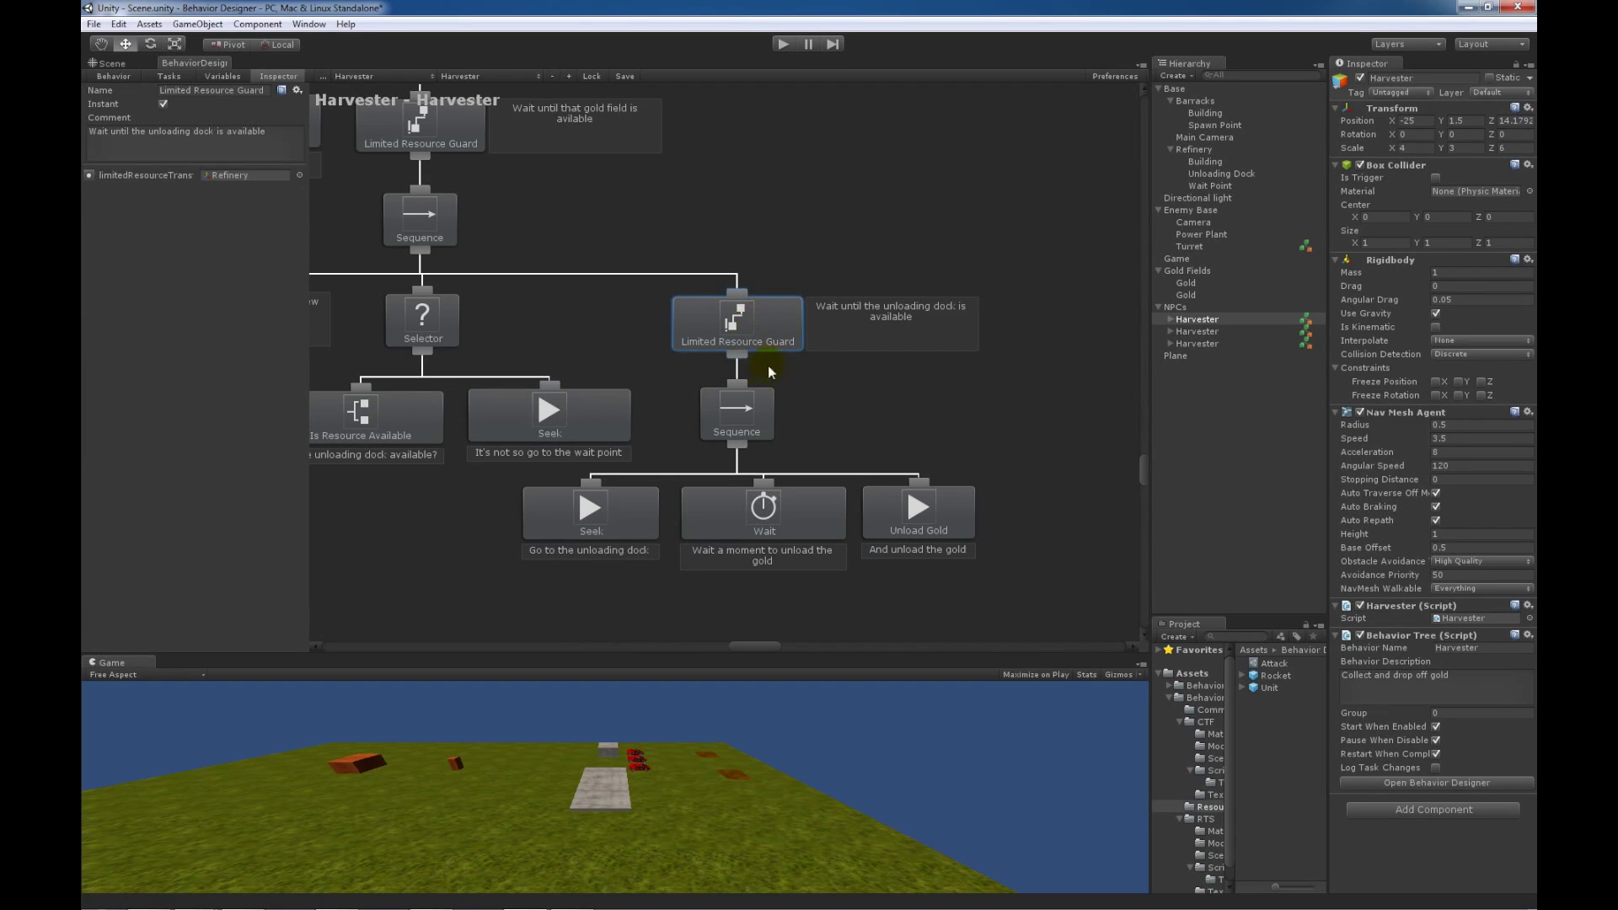
middle_drag(662, 392, 610, 411)
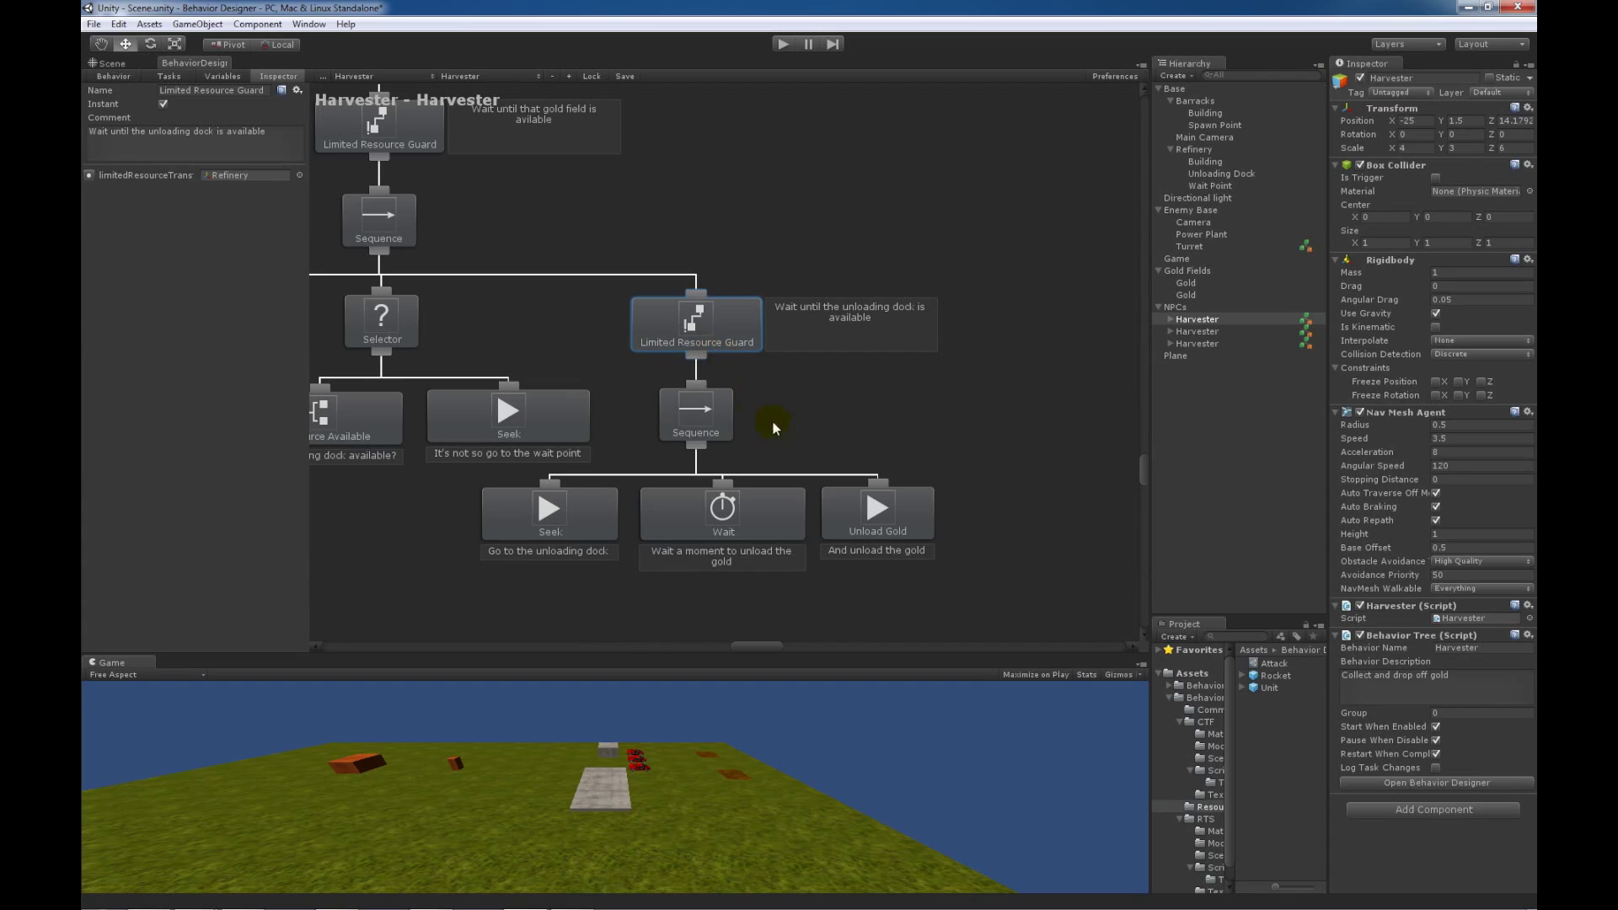
Step: Inspect the Seek, Wait and Unload Gold tasks in the Sequence under the unloading dock's Limited Resource Guard
middle_drag(776, 426, 730, 368)
middle_drag(567, 288, 577, 297)
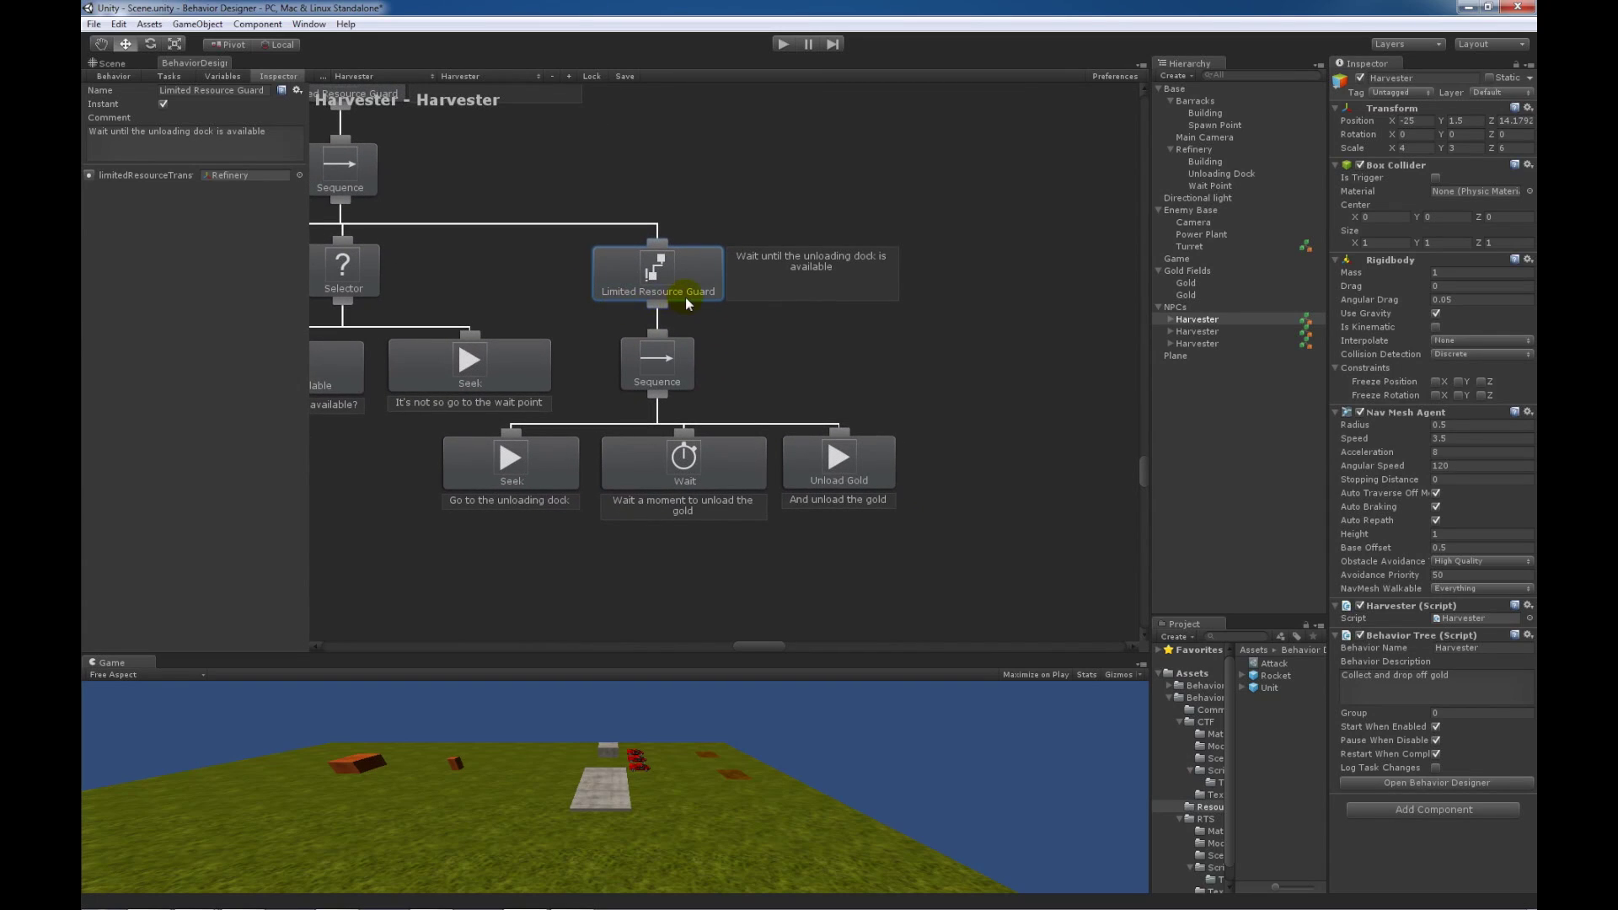
click(563, 459)
click(740, 468)
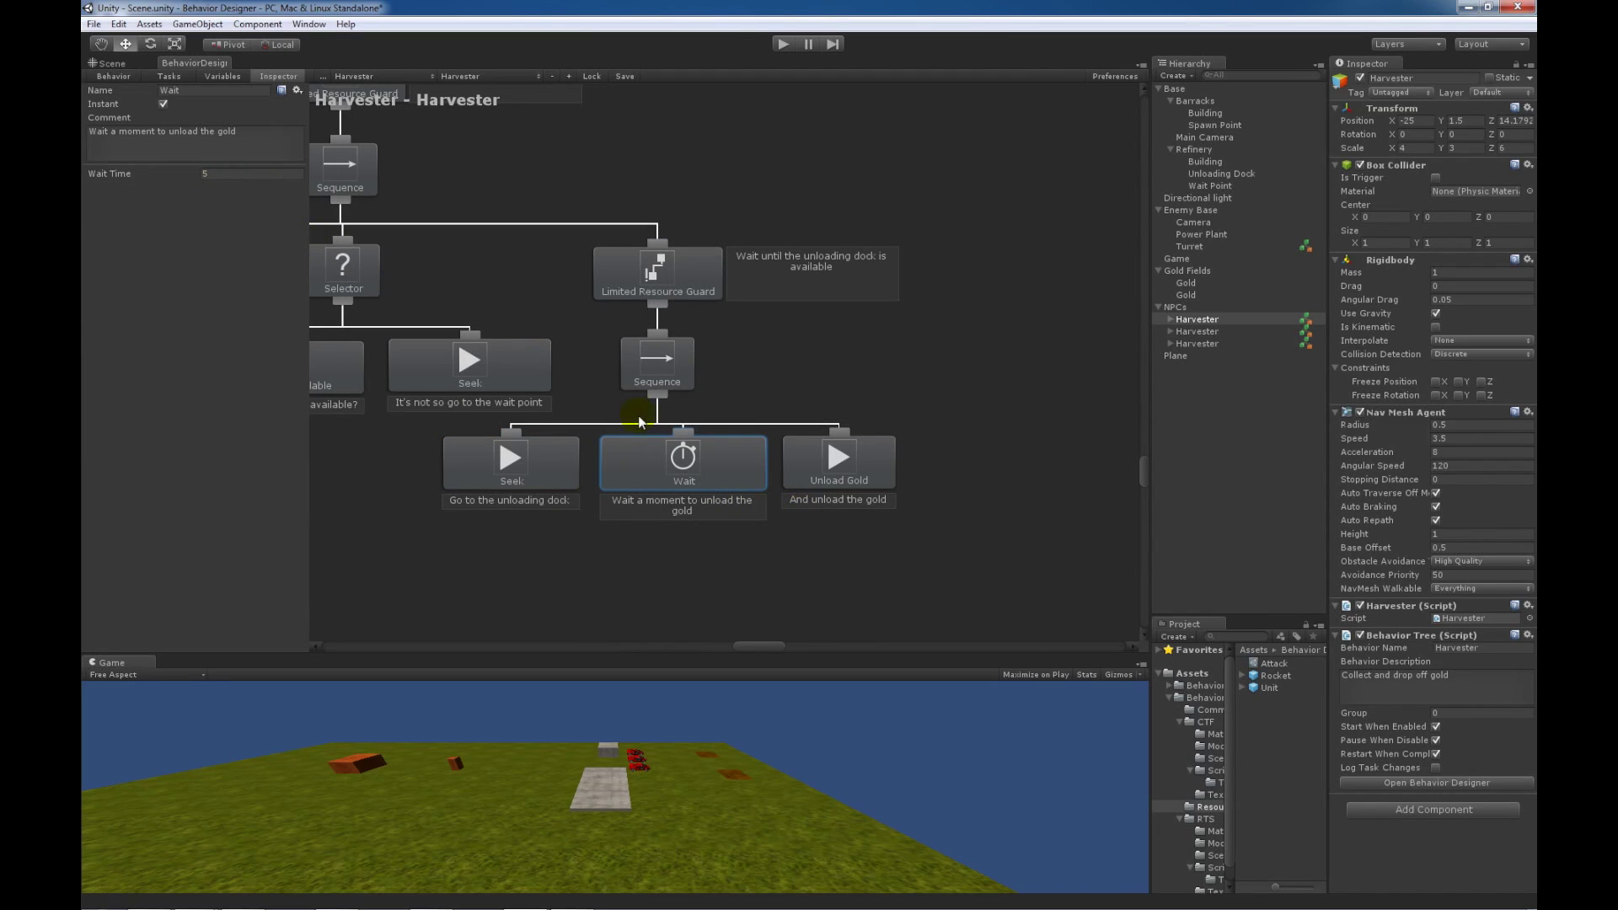
click(823, 460)
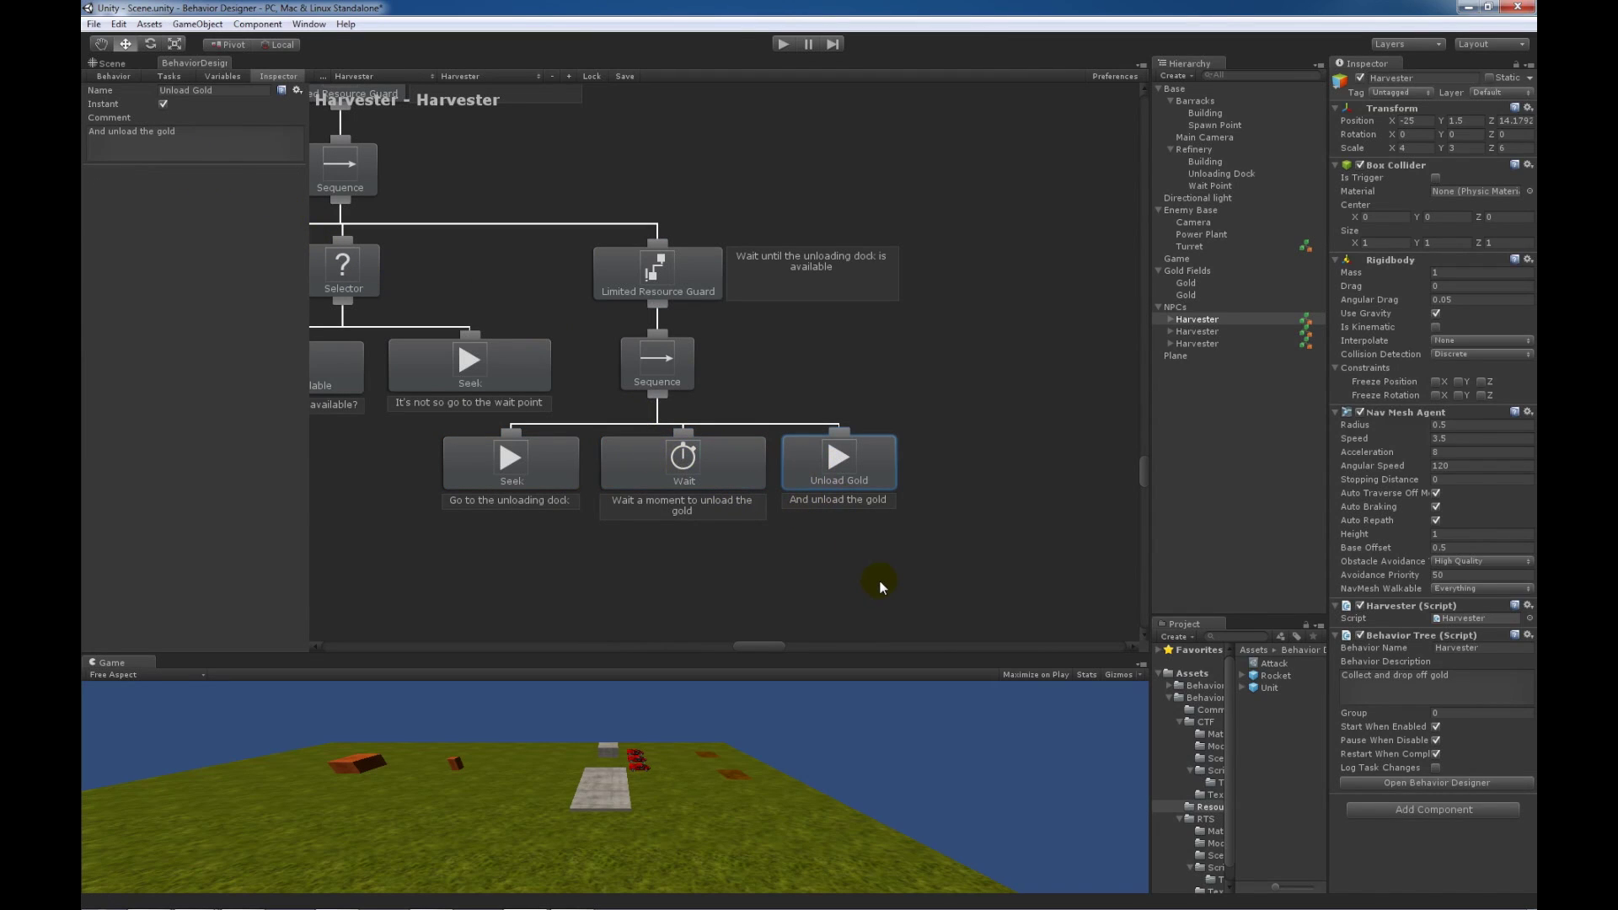